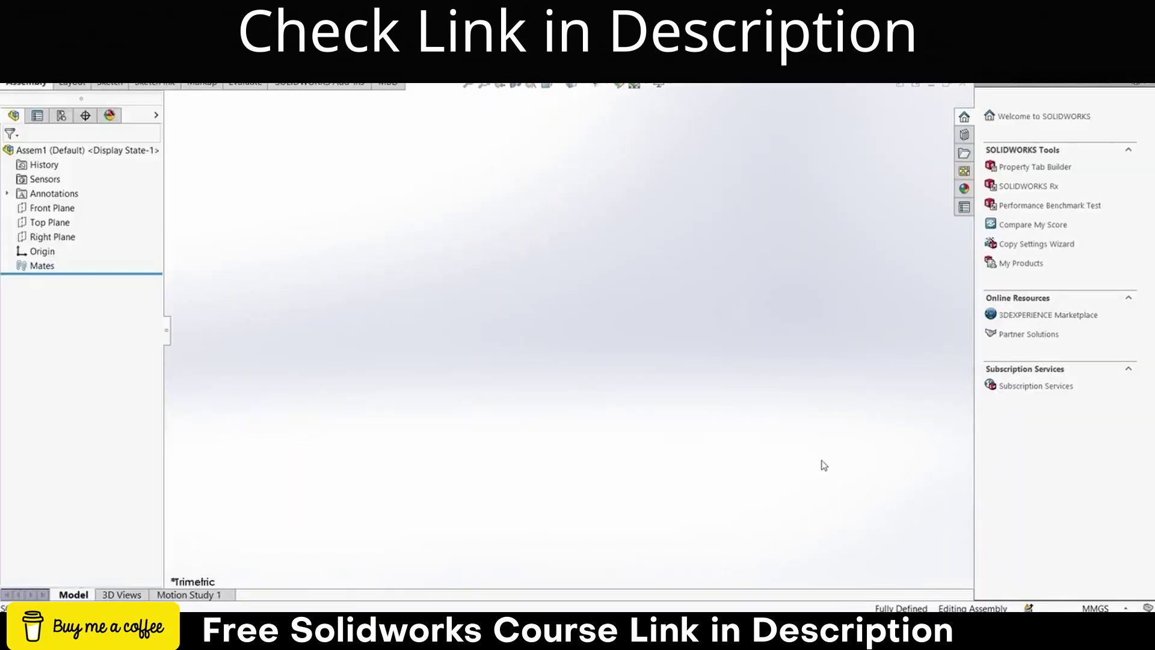
Step: Insert a Straight Bevel (Pinion) from the Toolbox ANSI Metric power transmission gears into the assembly
click(964, 135)
click(1024, 134)
click(1063, 385)
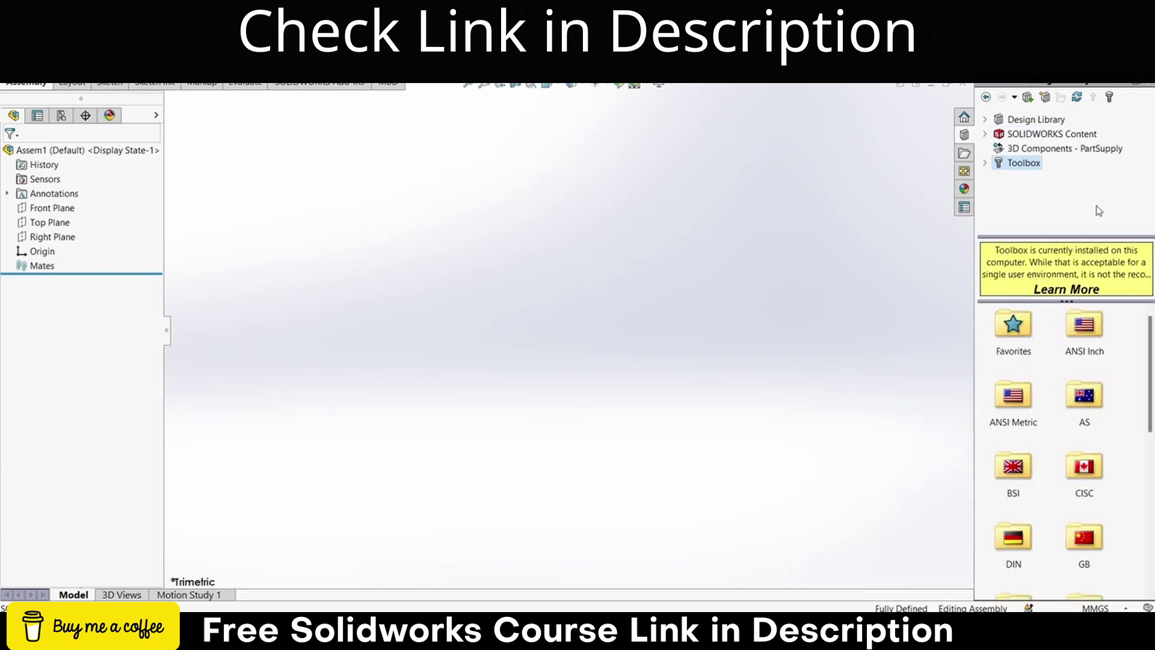
double_click(1026, 395)
double_click(1013, 466)
double_click(1012, 326)
drag(1084, 467, 658, 339)
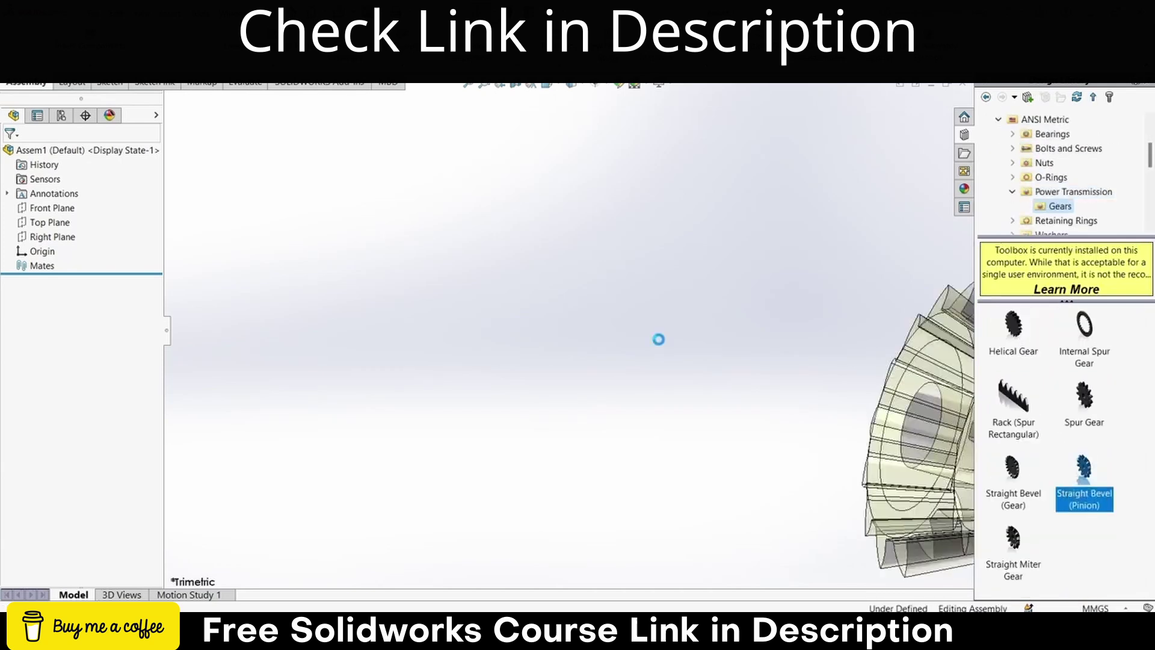
Step: Set both the pinion's number of teeth and the gear's number of teeth to 20
click(61, 437)
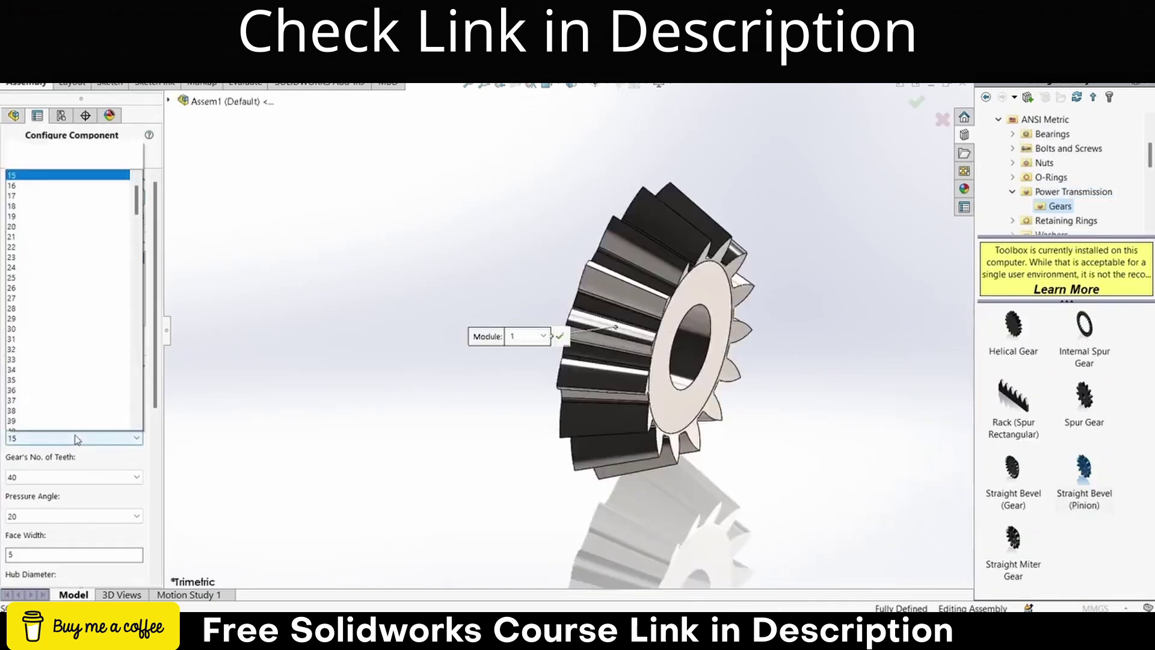
scroll(72, 283, down, 2)
click(48, 182)
click(108, 478)
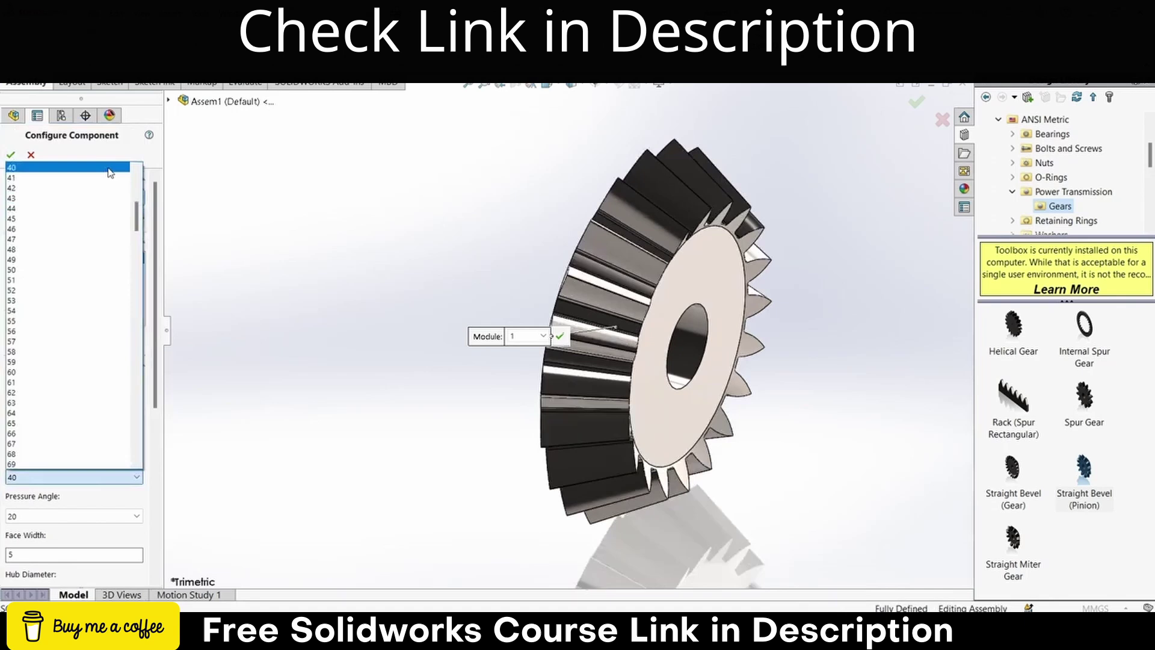
scroll(89, 201, up, 1)
click(84, 180)
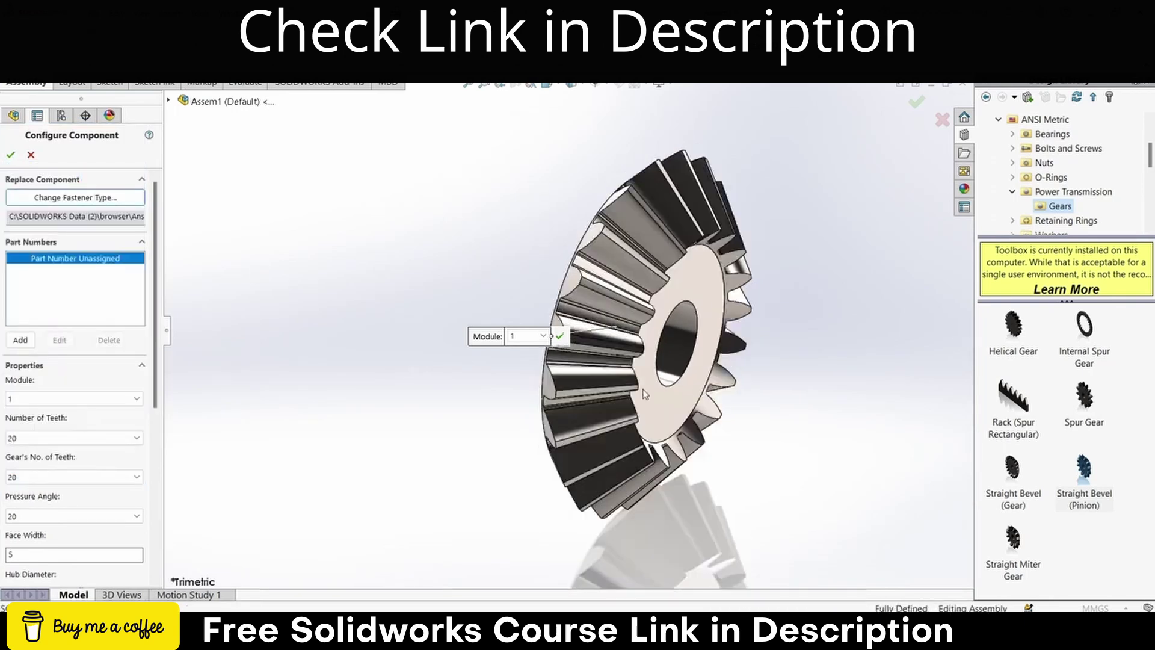
Step: Set the pinion's hub diameter to 12 and its nominal shaft diameter to 8
drag(373, 327, 518, 379)
scroll(151, 521, down, 3)
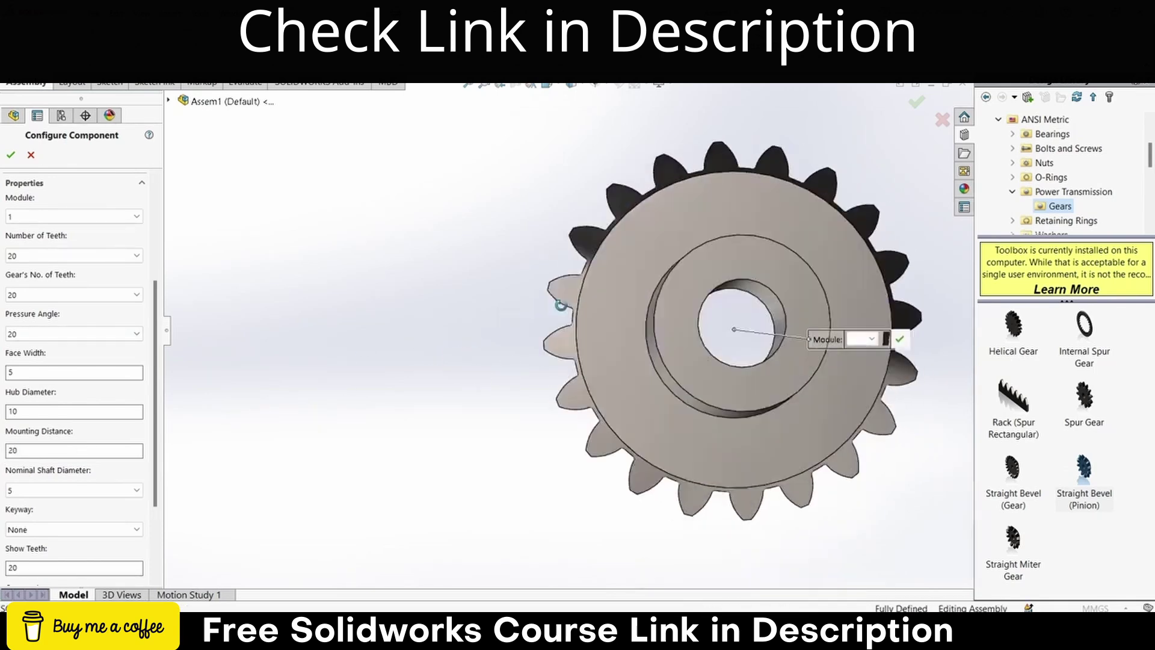
click(90, 490)
click(67, 364)
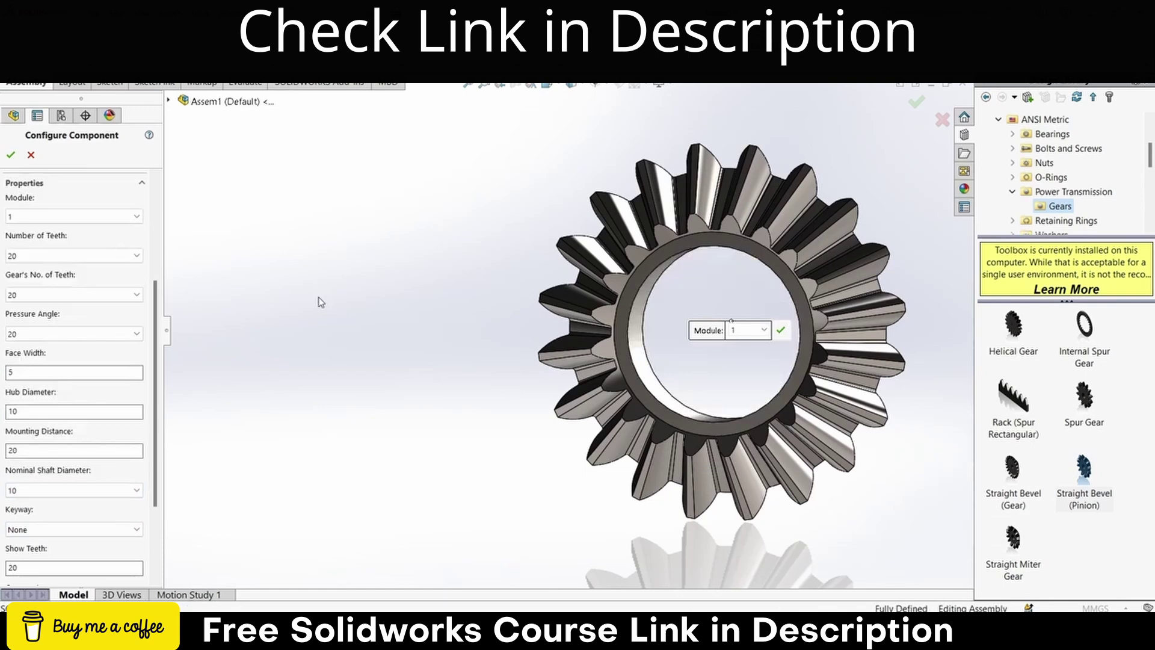
click(111, 490)
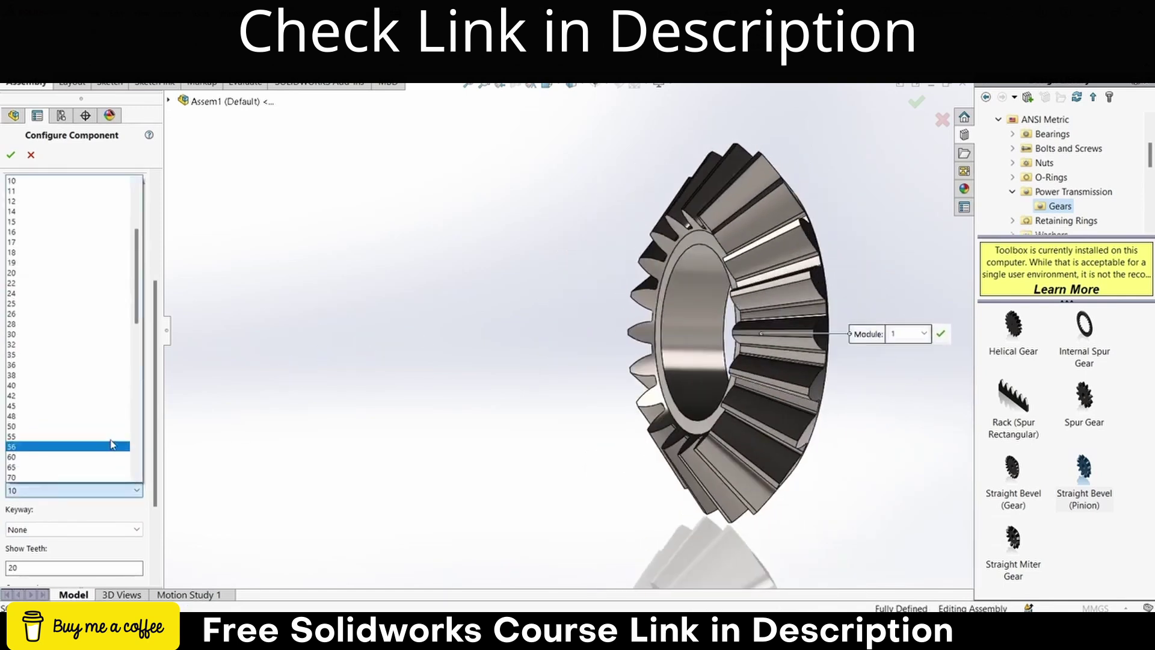
click(101, 221)
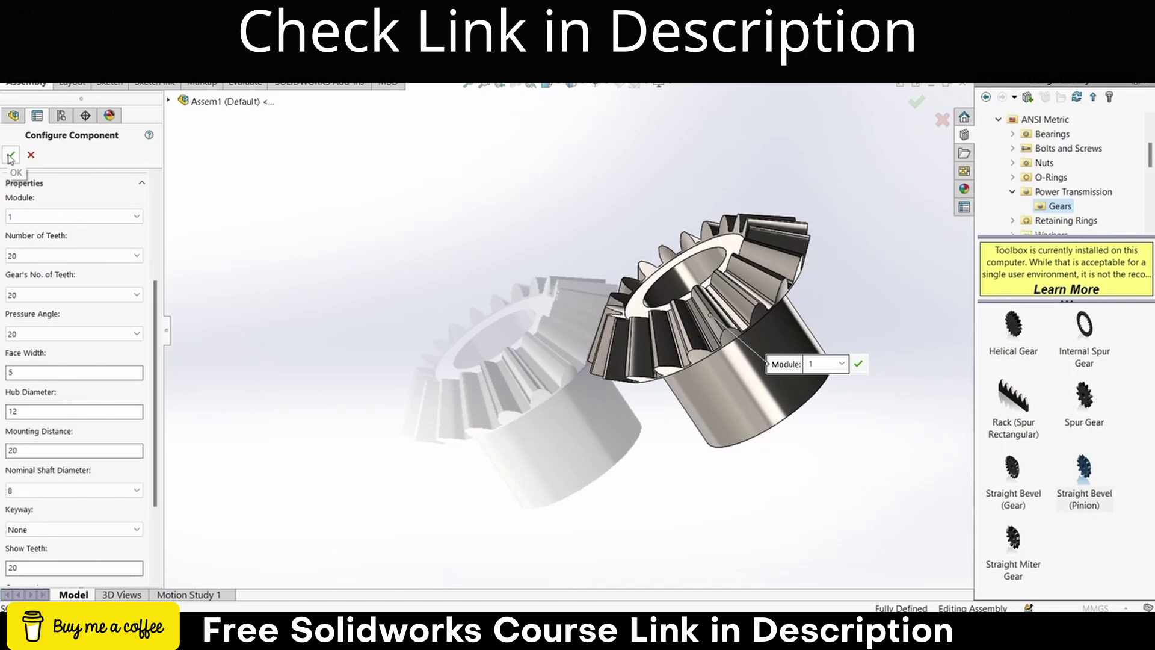
Step: Place two more copies of the bevel pinion beside the first one and finish inserting components
click(364, 217)
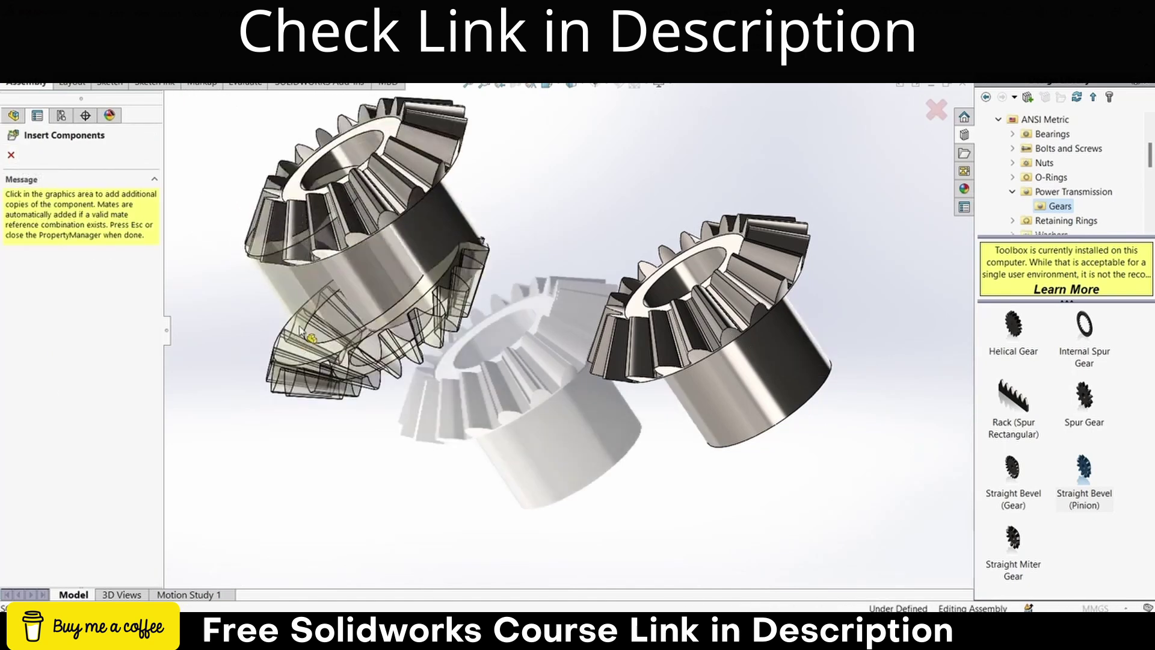
click(337, 391)
click(12, 155)
key(f)
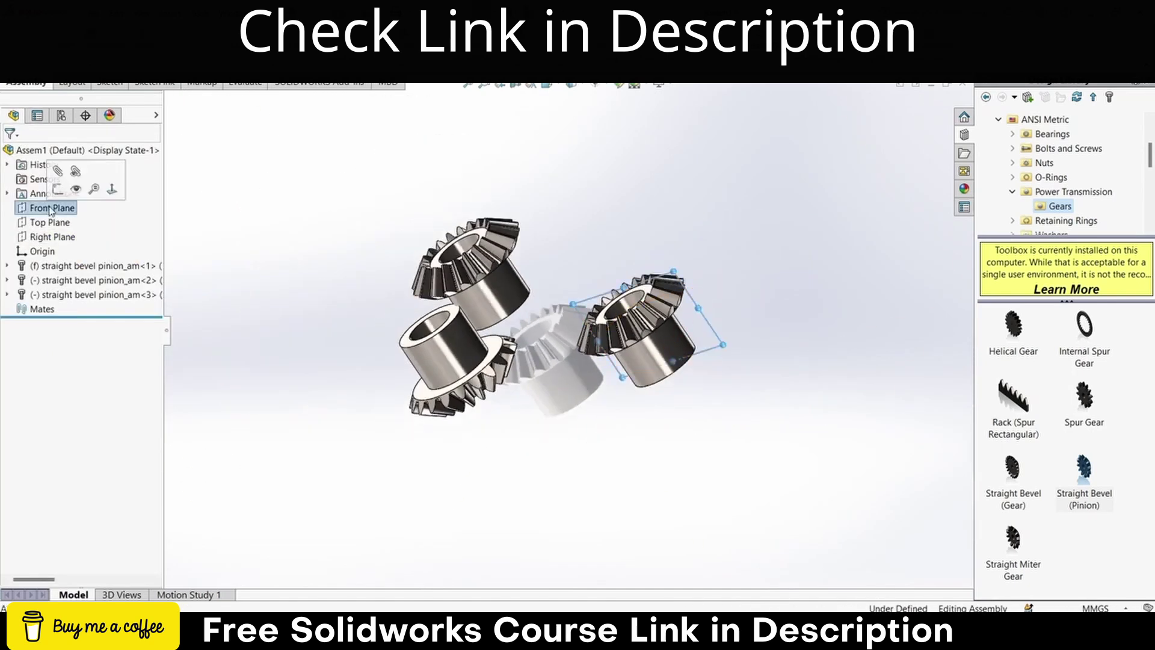
Step: Sketch a vertical construction line on the Front Plane running down from the origin
click(57, 190)
click(110, 54)
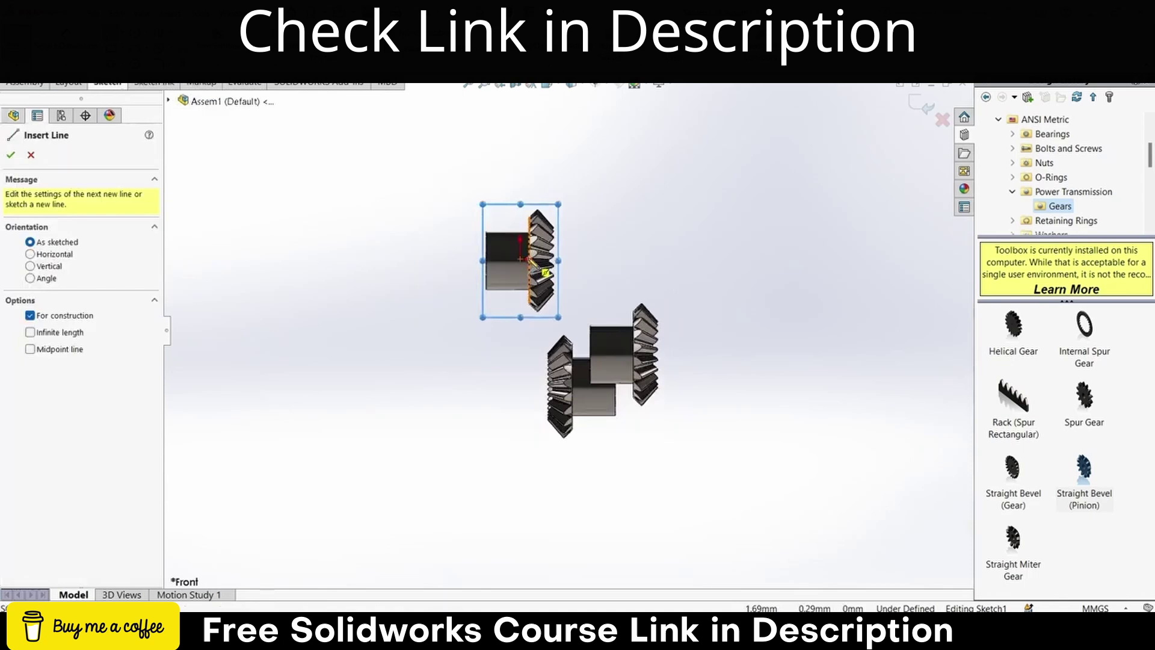
click(520, 259)
click(521, 420)
key(Escape)
scroll(568, 328, up, 2)
click(921, 105)
scroll(593, 299, down, 3)
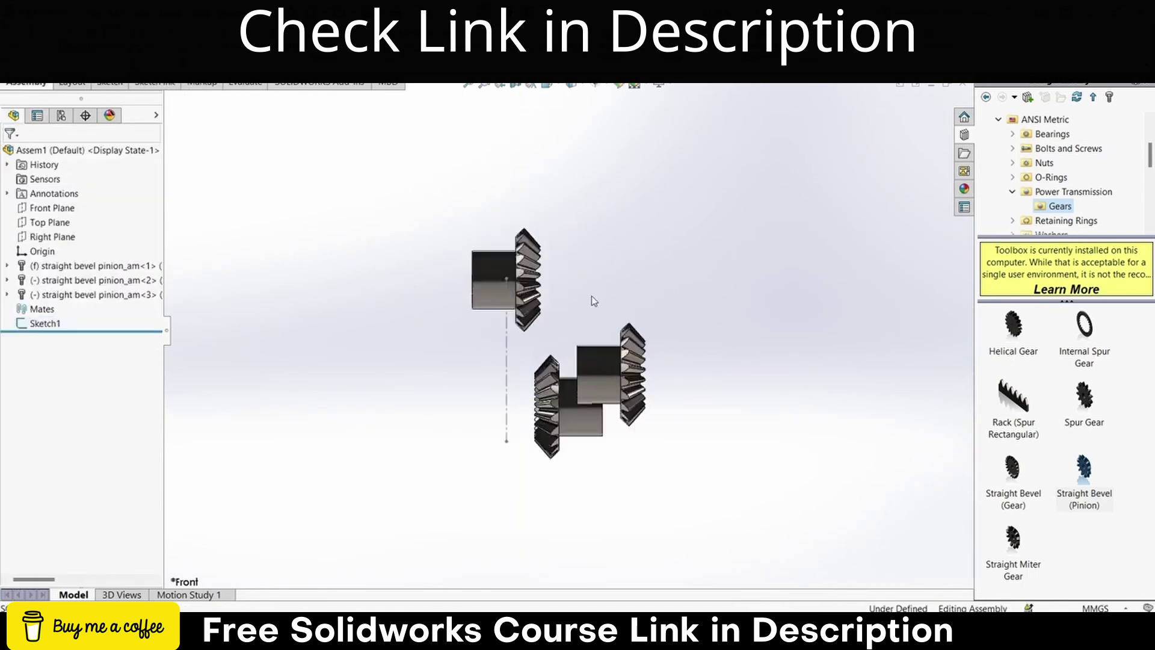
Step: Float the fixed first pinion and move it clear of the vertical construction line
right_click(471, 277)
click(542, 396)
drag(471, 283, 450, 176)
Step: Mate the first pinion's hub face concentric with the vertical construction line
click(107, 48)
click(483, 222)
click(488, 328)
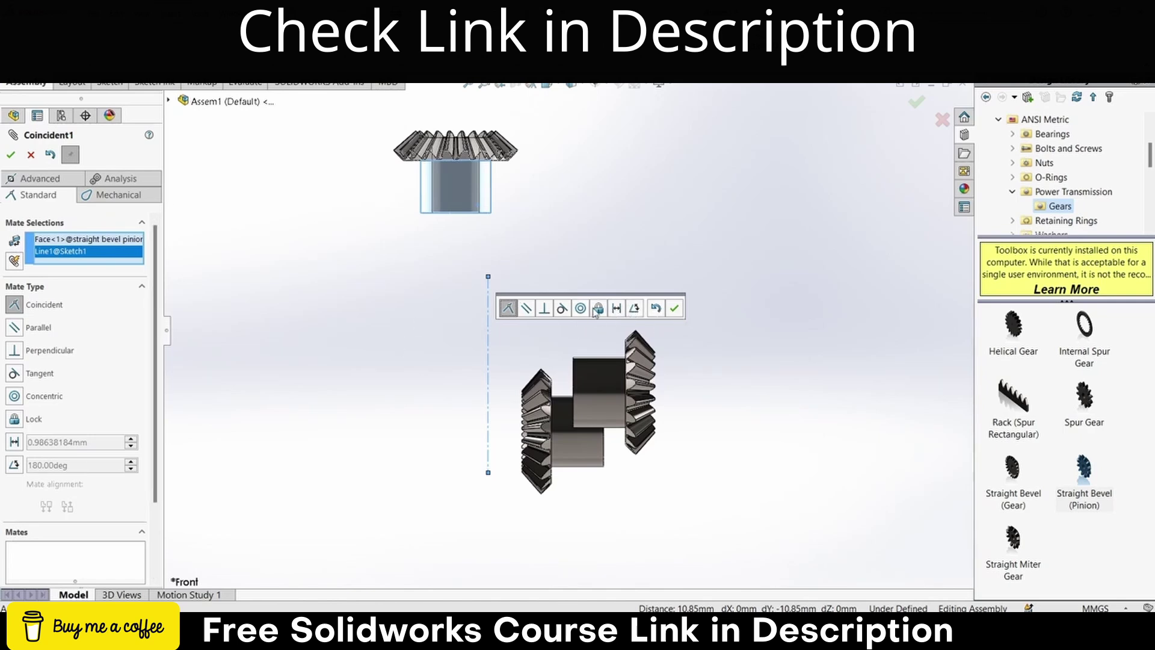
click(579, 308)
click(674, 308)
Step: Mate the second pinion's hub face concentric with the vertical construction line
scroll(535, 378, down, 2)
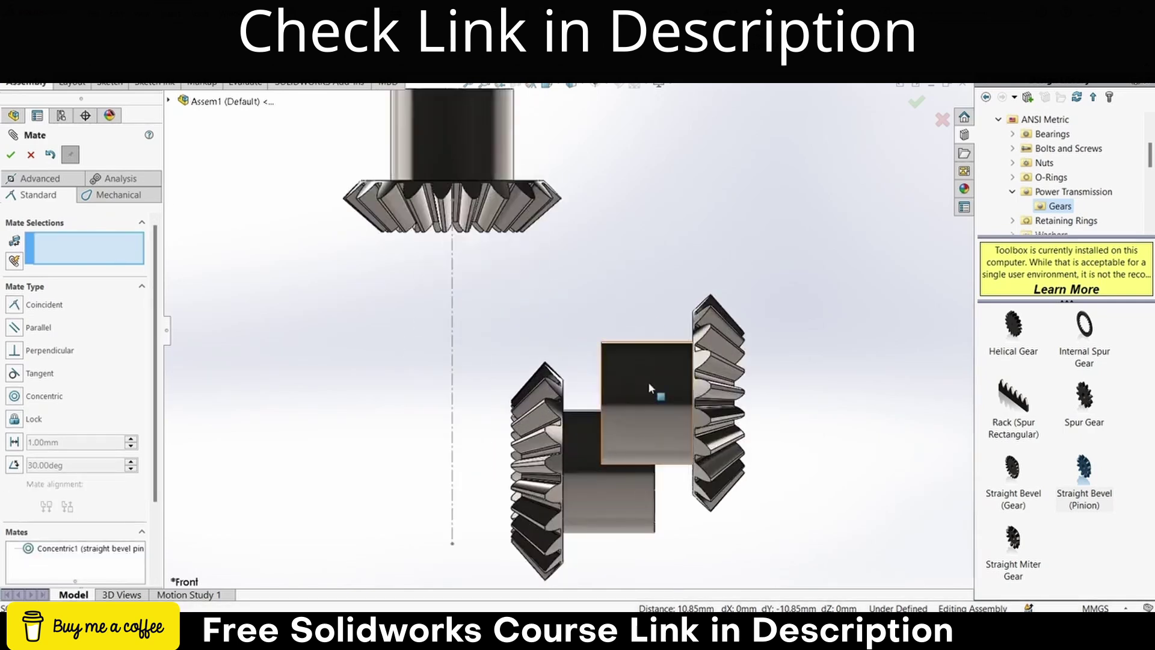
click(649, 388)
click(452, 349)
click(347, 361)
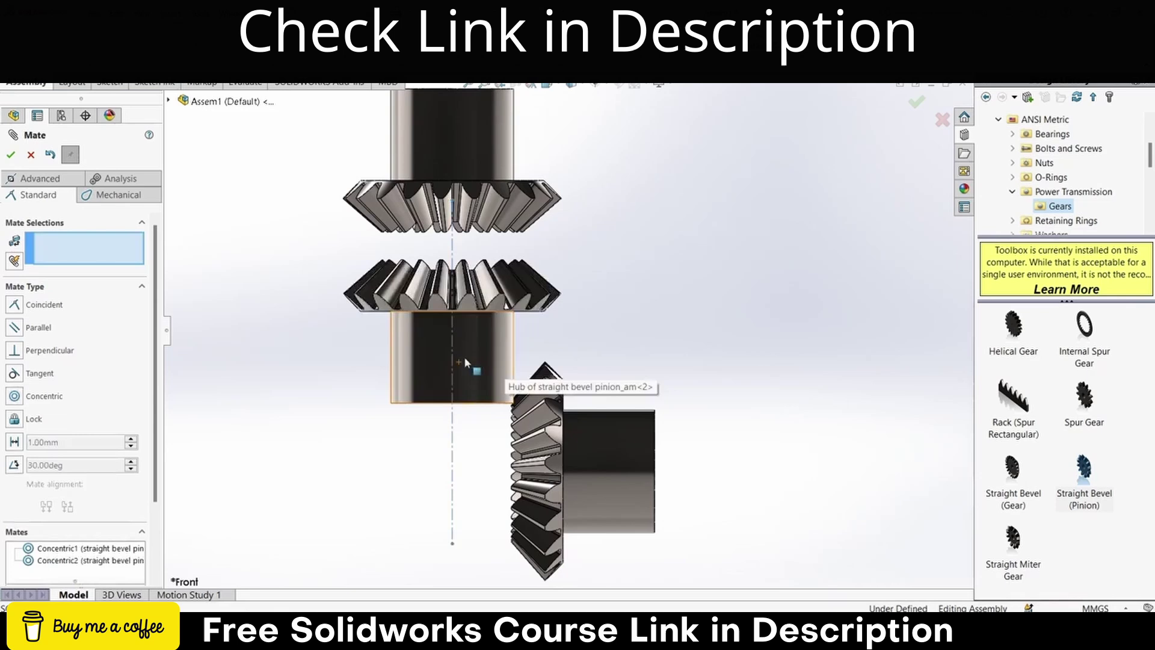
click(30, 157)
Step: Show the BasProSke sketch under the second pinion's Base-Revolve feature
click(421, 353)
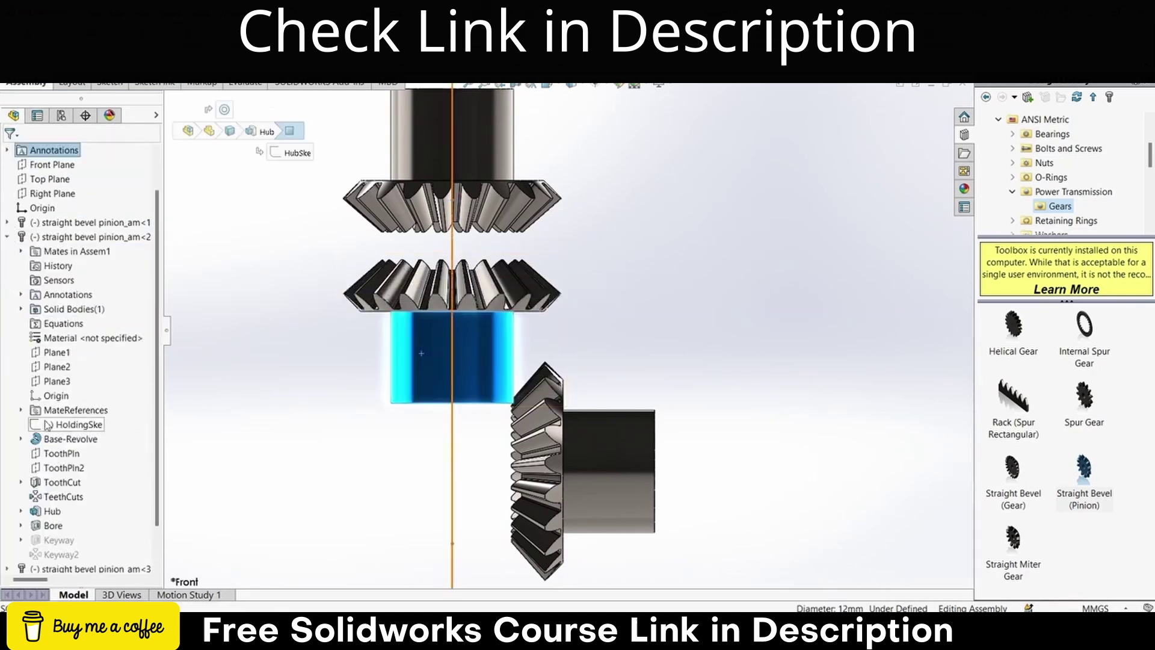
click(55, 456)
drag(593, 304, 466, 325)
right_click(85, 455)
click(94, 415)
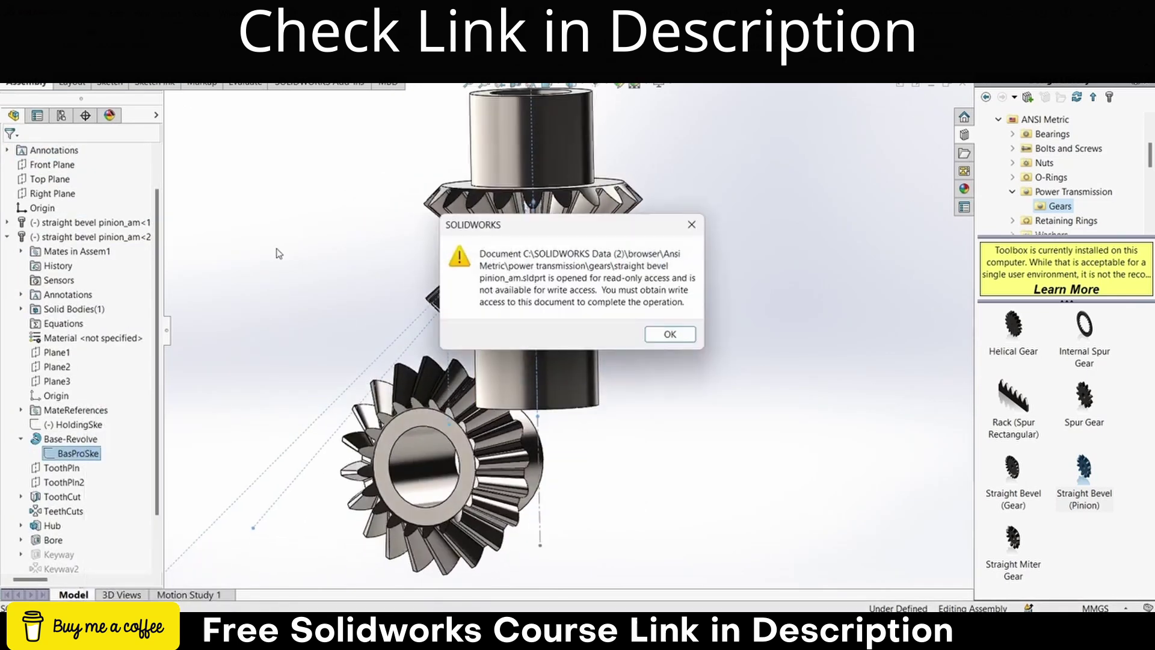
click(692, 229)
right_click(71, 454)
click(86, 437)
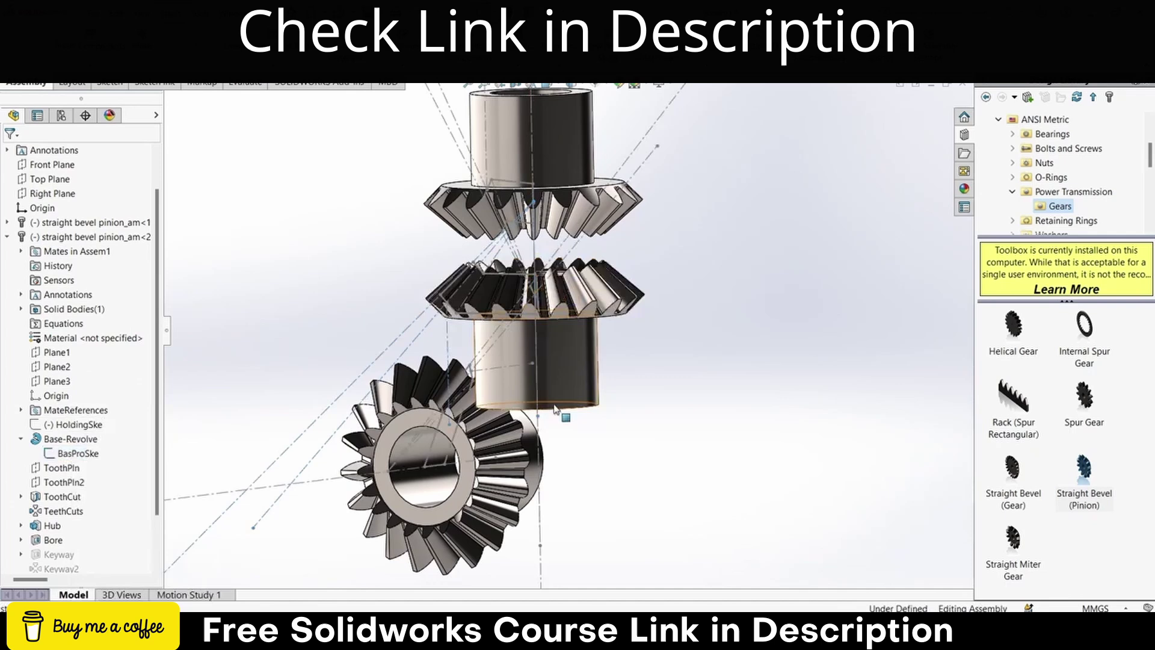
Step: Move the second pinion down along the axis and mate the upper pinion's BasProSke apex point coincident with the assembly origin
drag(586, 392, 604, 520)
click(657, 308)
scroll(51, 234, up, 1)
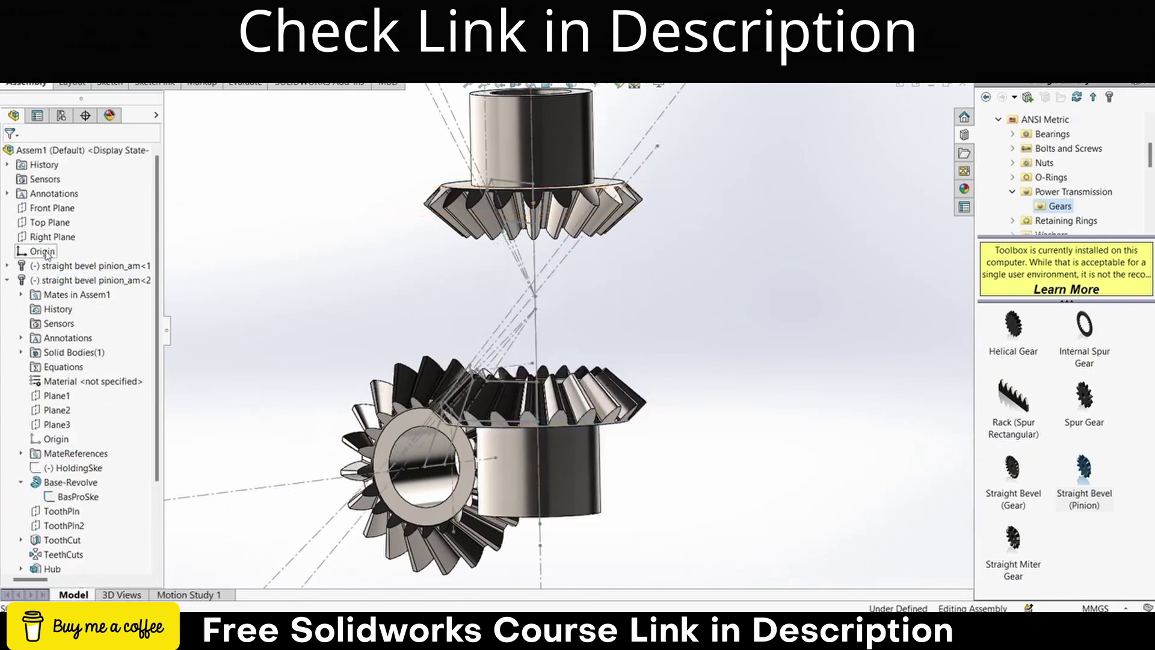
click(43, 251)
scroll(511, 273, up, 2)
scroll(512, 272, down, 1)
click(109, 56)
scroll(565, 349, down, 5)
click(558, 353)
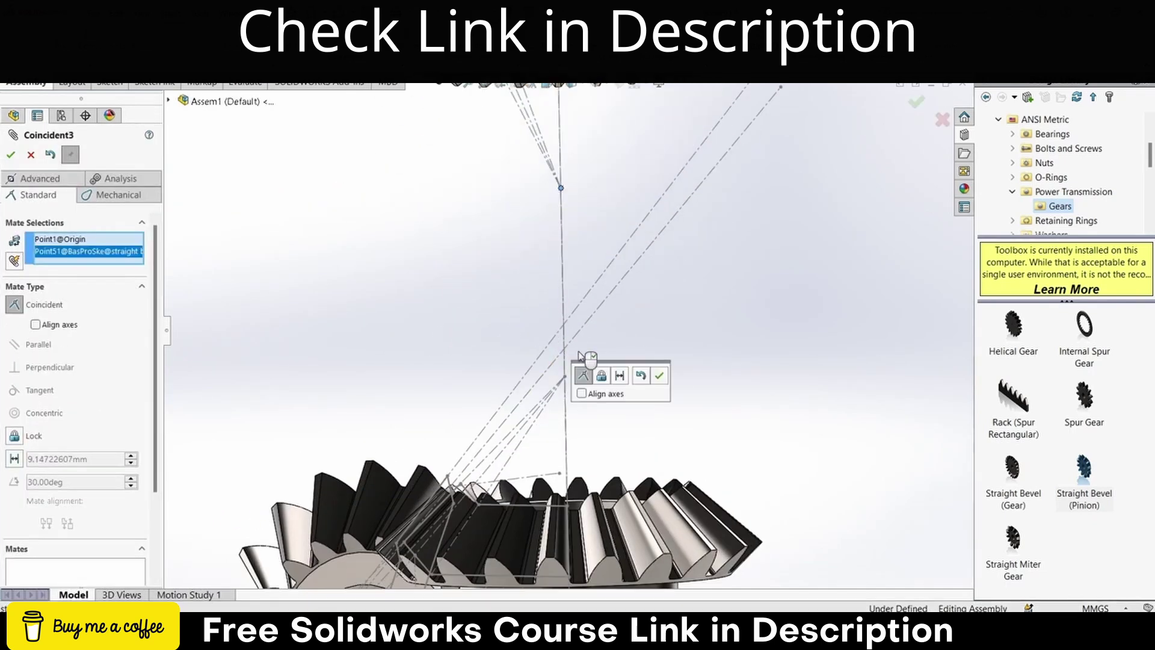
click(661, 376)
Step: Mate the BasProSke apex points of the lower and side pinions coincident with the apex at the origin
click(564, 378)
click(561, 188)
click(655, 160)
scroll(632, 337, up, 3)
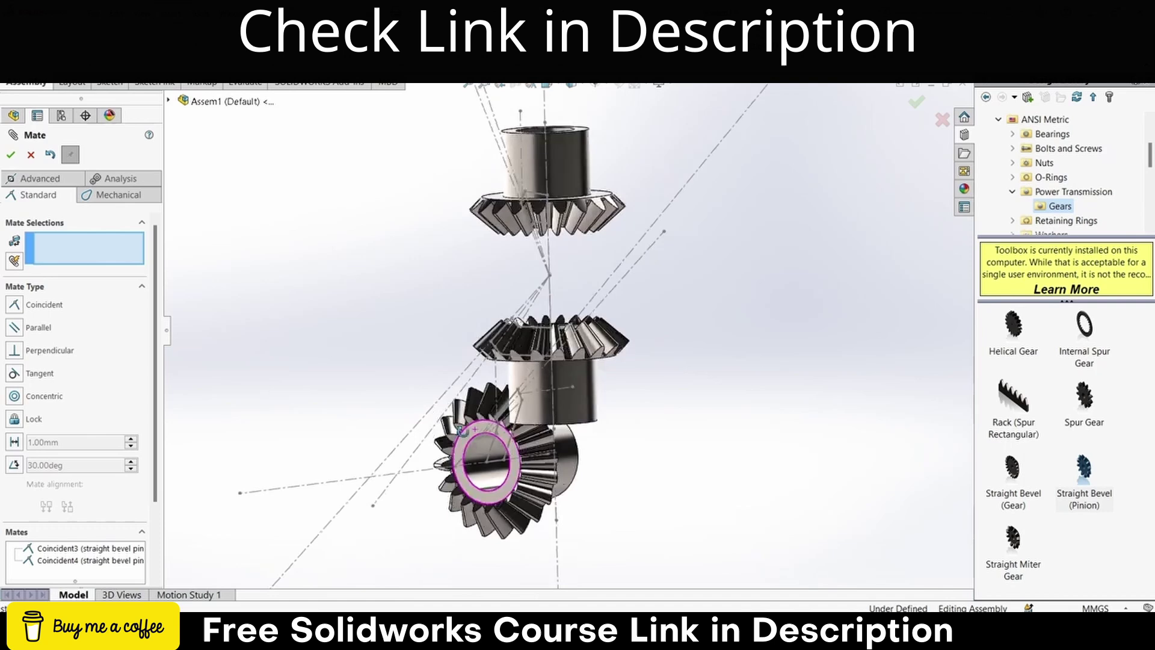
drag(506, 461, 442, 468)
click(436, 470)
click(470, 293)
click(457, 265)
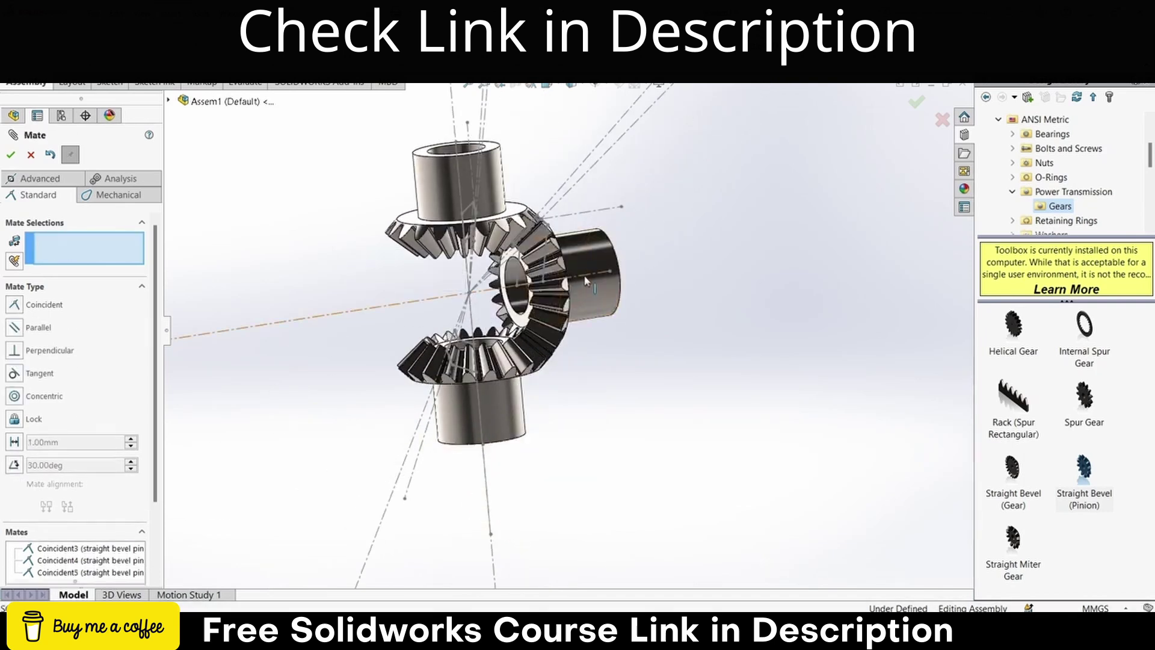
Step: Mate the side pinion's BasProSke centreline with the assembly's Front Plane
click(581, 275)
drag(582, 276, 692, 282)
click(169, 100)
scroll(638, 351, up, 4)
drag(626, 352, 706, 345)
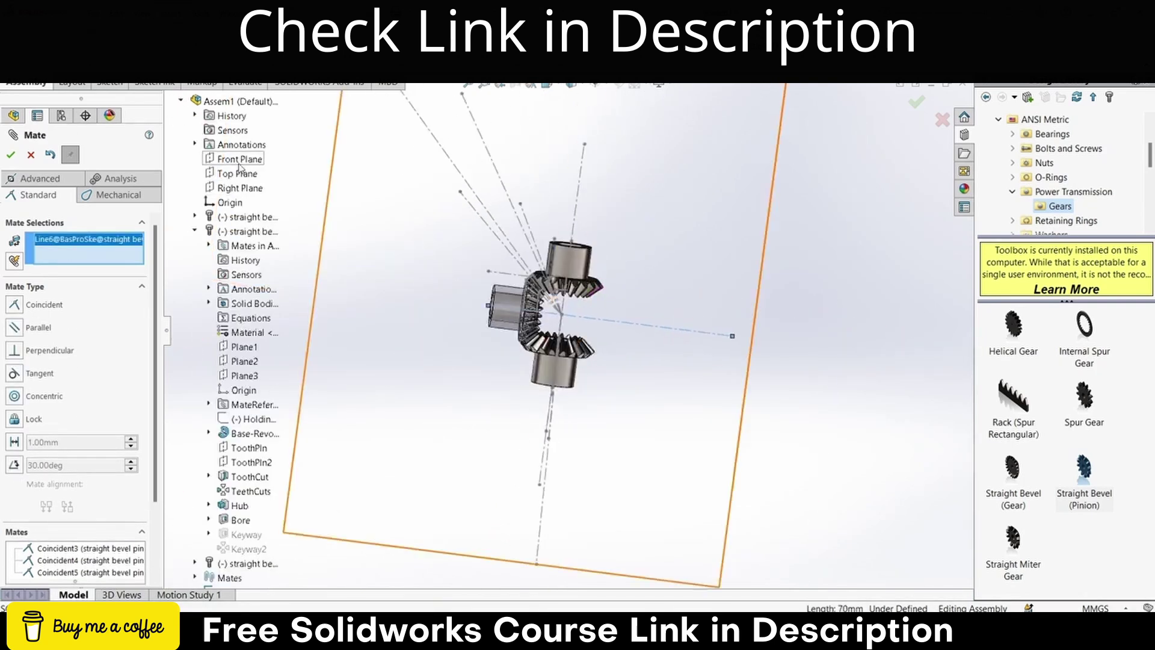
click(240, 161)
click(222, 148)
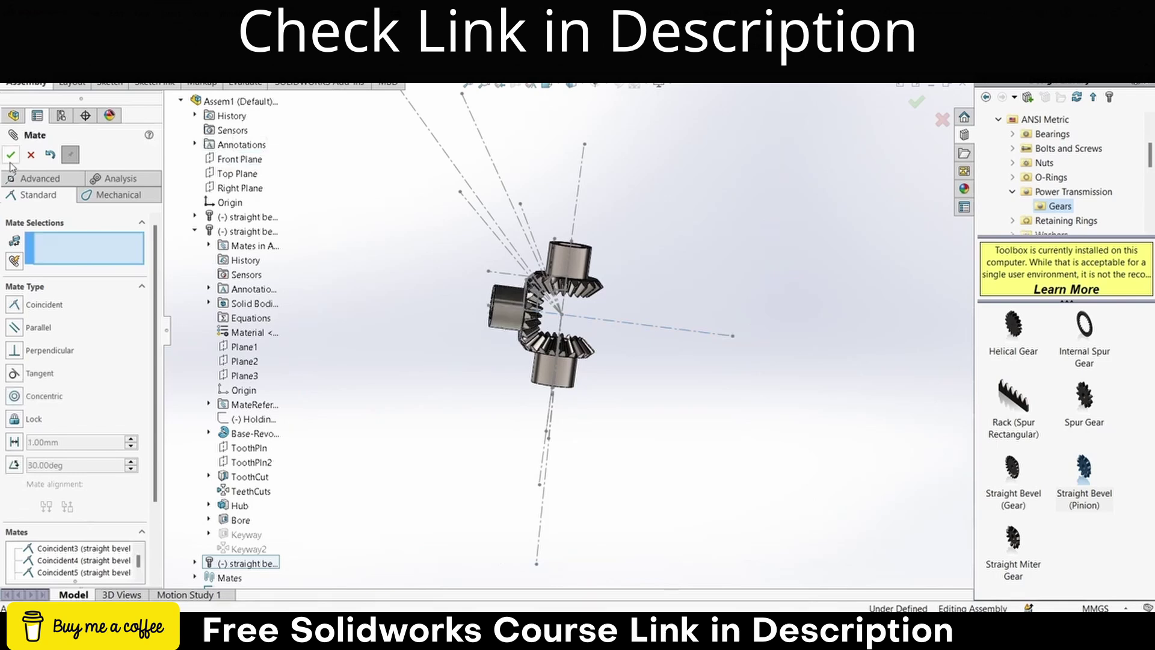
click(11, 155)
Step: Hide the BasProSke sketch of the bevel pinions
scroll(662, 295, down, 3)
right_click(71, 498)
click(81, 462)
scroll(500, 313, down, 3)
drag(500, 313, 379, 277)
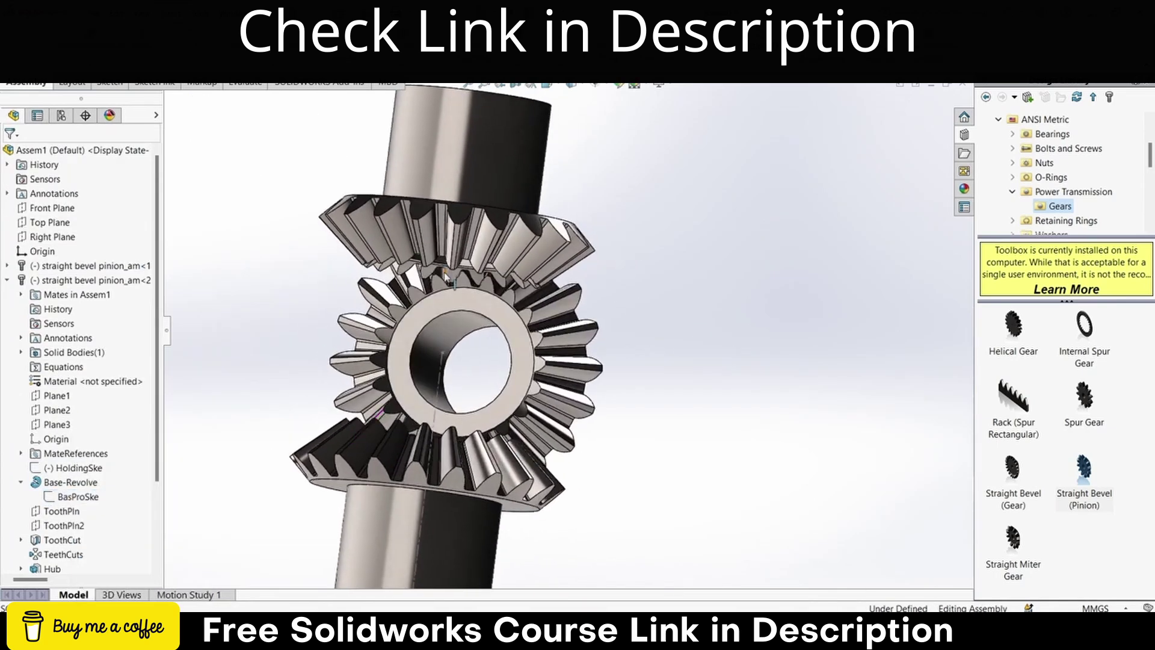
Step: Turn on the display of temporary axes for the three pinions
scroll(378, 277, down, 3)
click(576, 353)
scroll(578, 355, up, 3)
drag(578, 355, 666, 359)
scroll(534, 448, up, 3)
scroll(466, 416, down, 2)
click(606, 86)
click(613, 116)
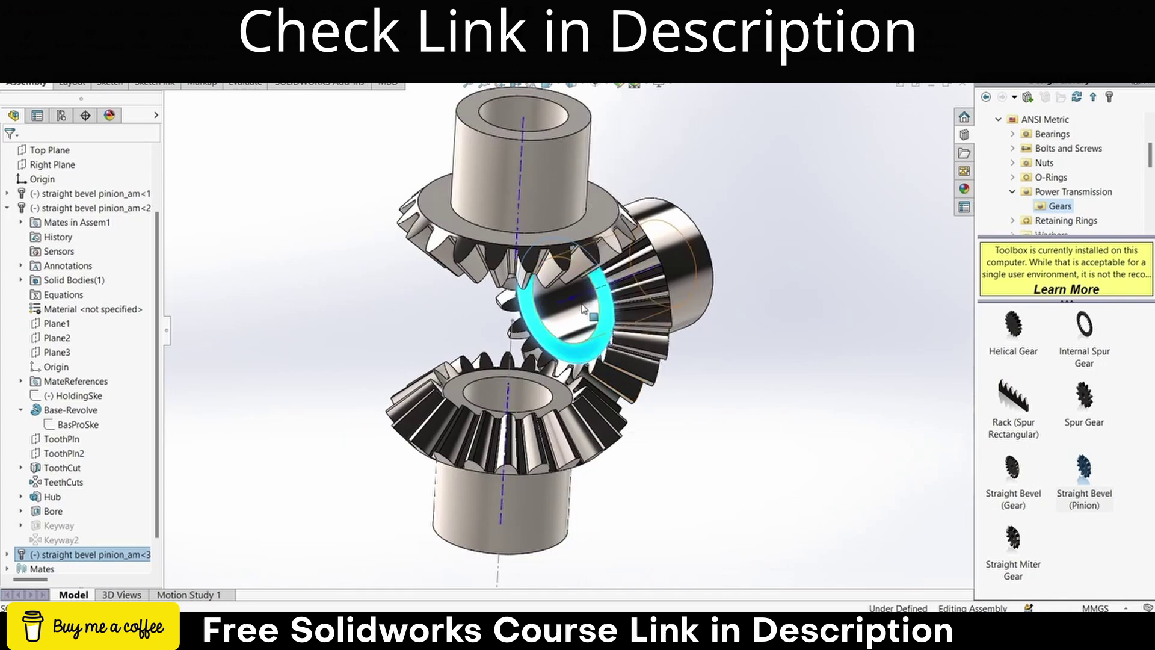
Step: Mate the side pinion's temporary axis with the assembly's Top Plane
click(111, 39)
click(169, 102)
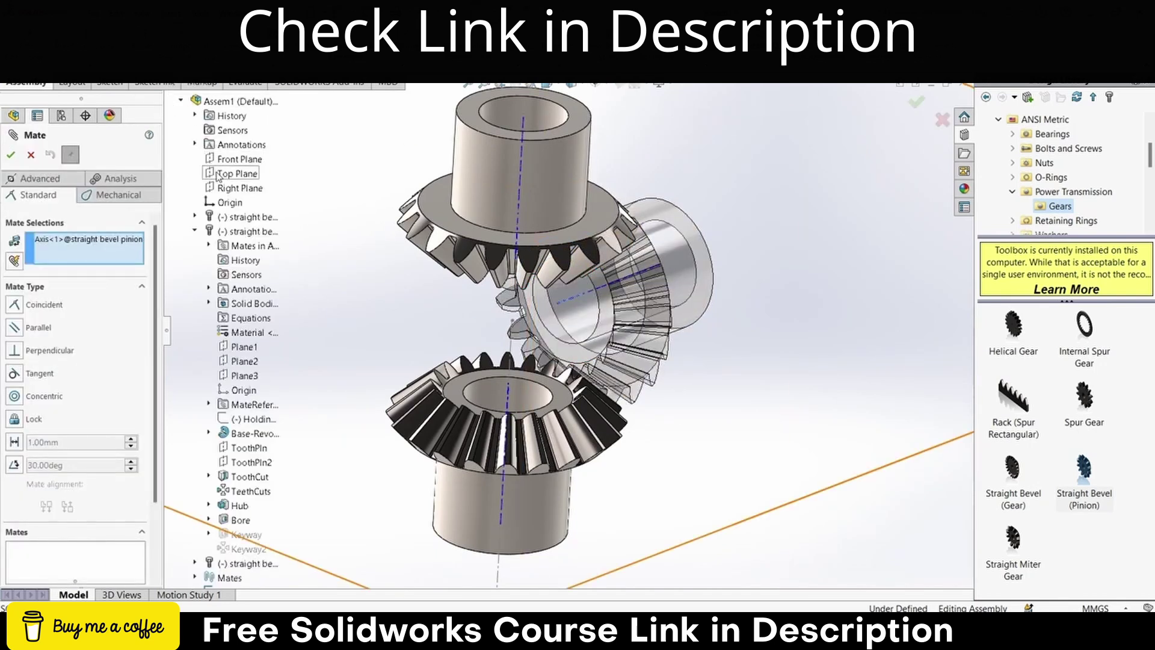
click(219, 173)
click(202, 155)
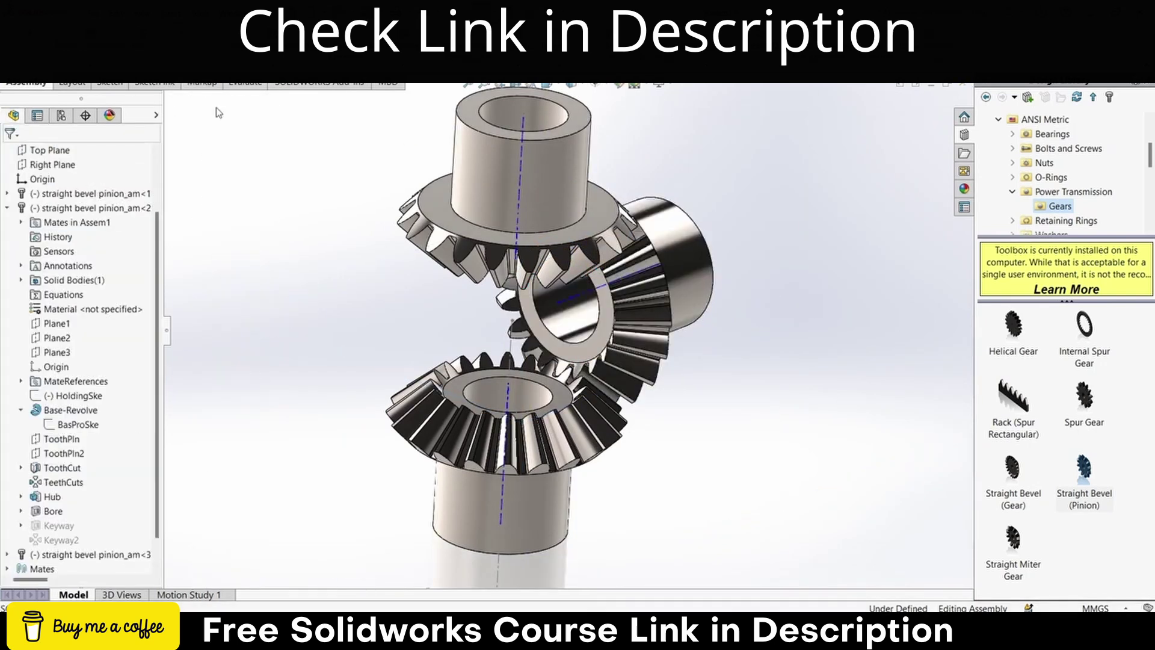
Step: Add a gear mate between the bore edges of the side pinion and the lower pinion
click(119, 194)
click(18, 367)
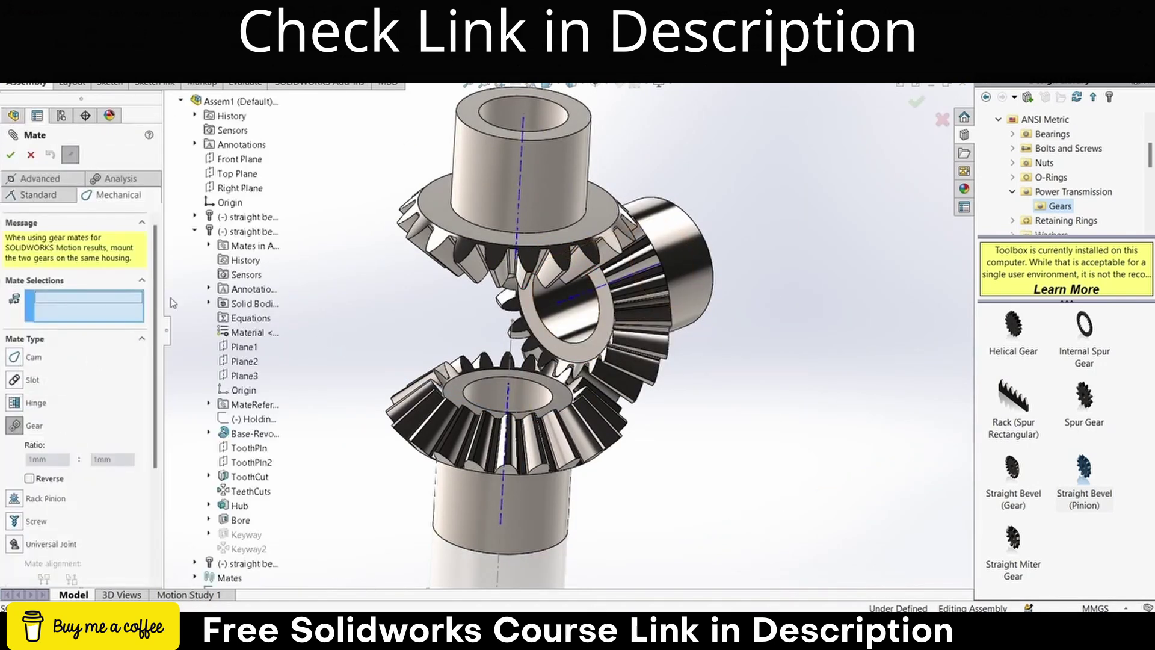
click(557, 339)
click(536, 410)
drag(533, 489, 543, 490)
click(11, 155)
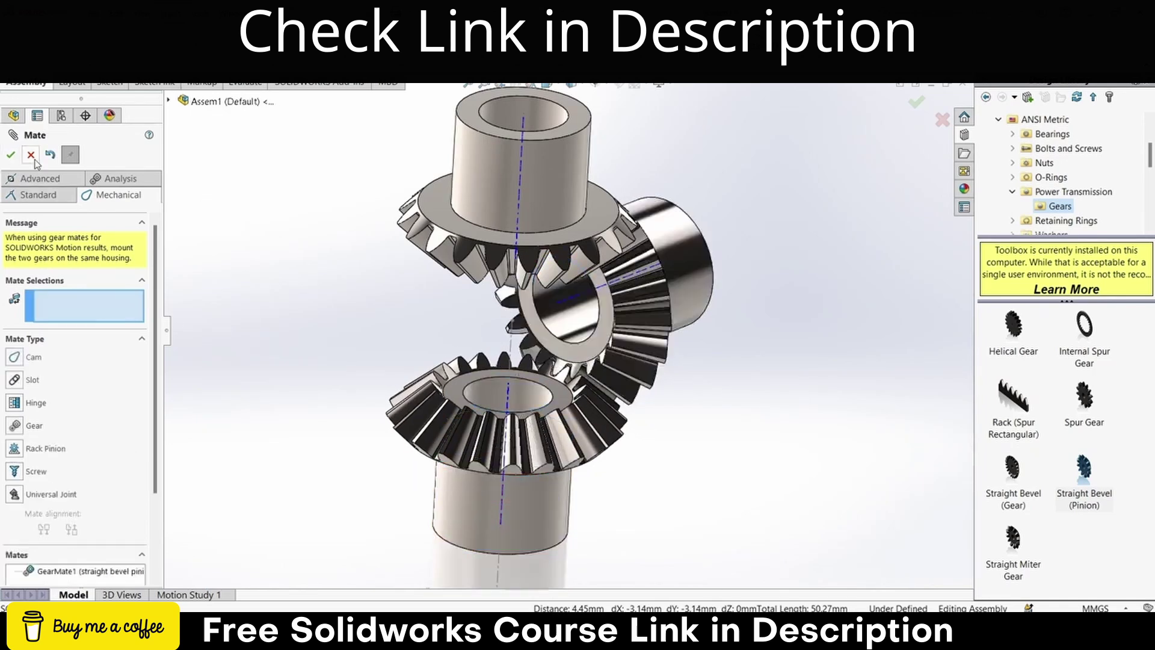
Step: Add a gear mate between the bore edges of the side pinion and the upper pinion
scroll(541, 337, down, 4)
drag(542, 421, 564, 377)
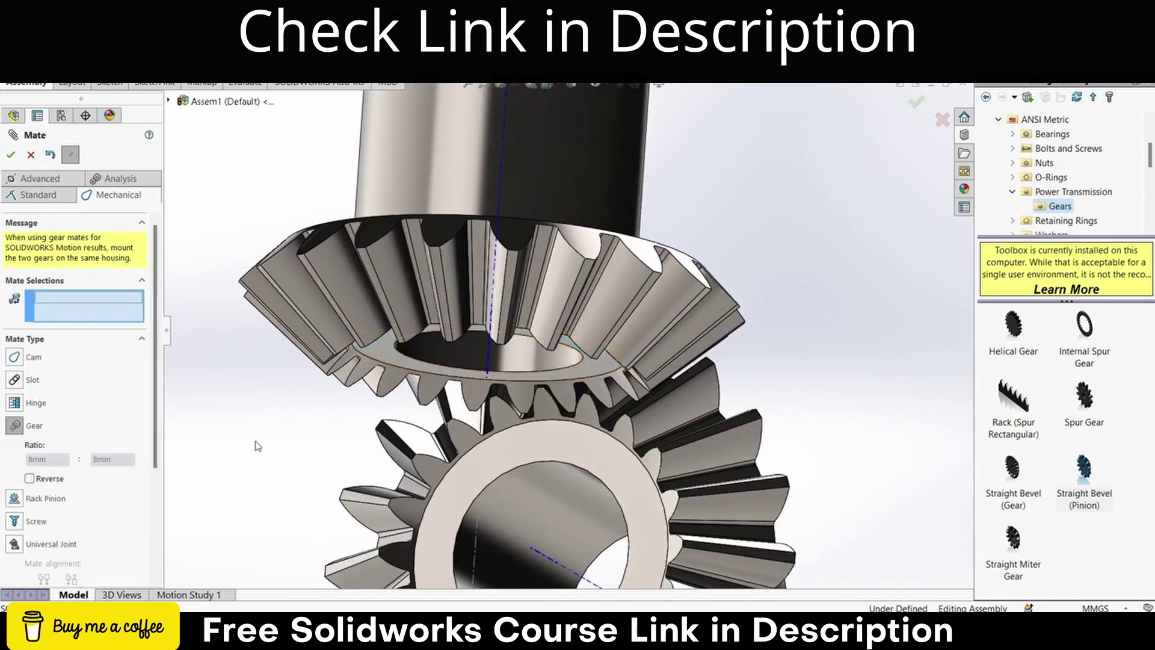
click(561, 462)
click(545, 374)
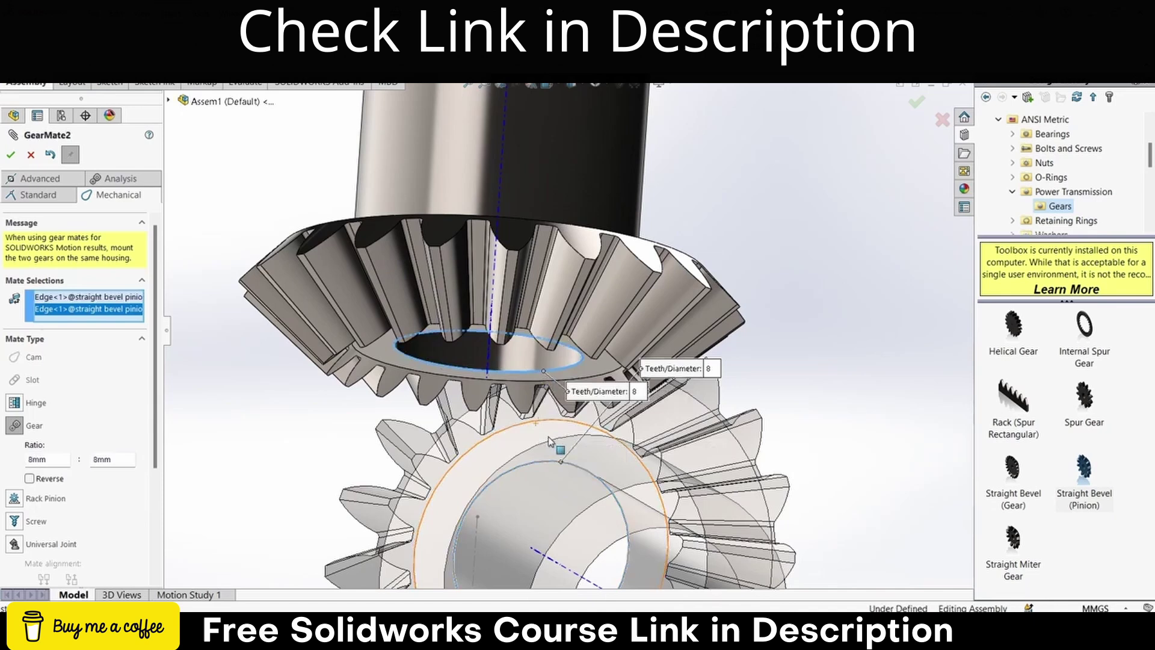
scroll(548, 442, up, 5)
click(11, 155)
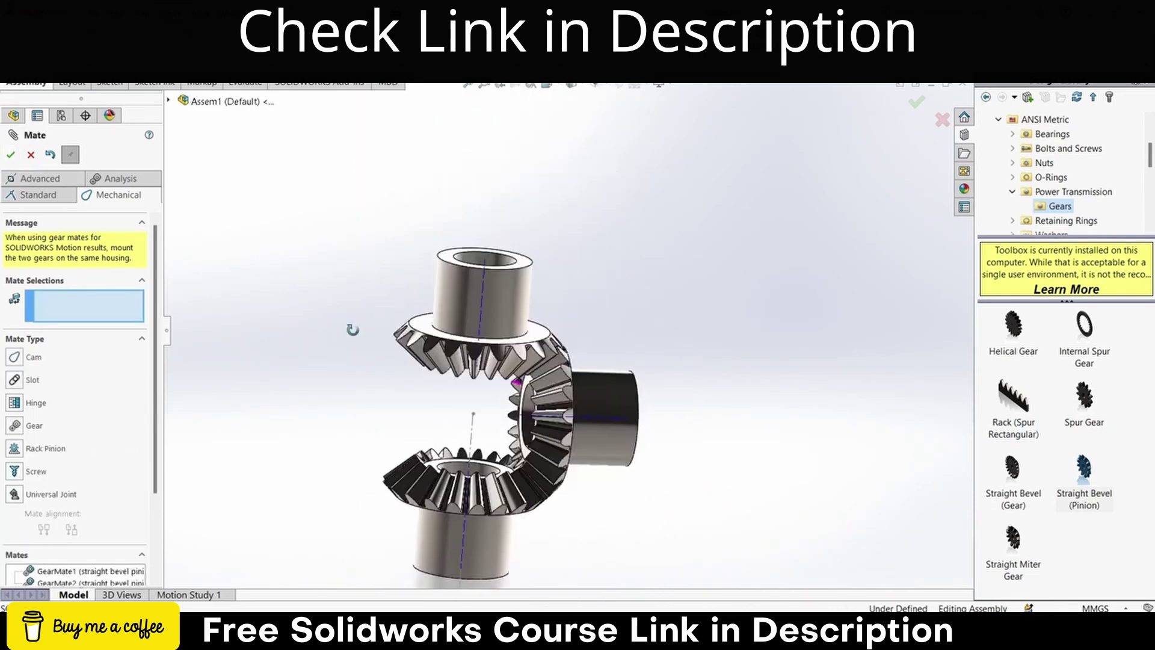
click(10, 156)
Step: Turn off the display of temporary axes in the assembly
scroll(497, 359, up, 2)
click(608, 86)
click(612, 118)
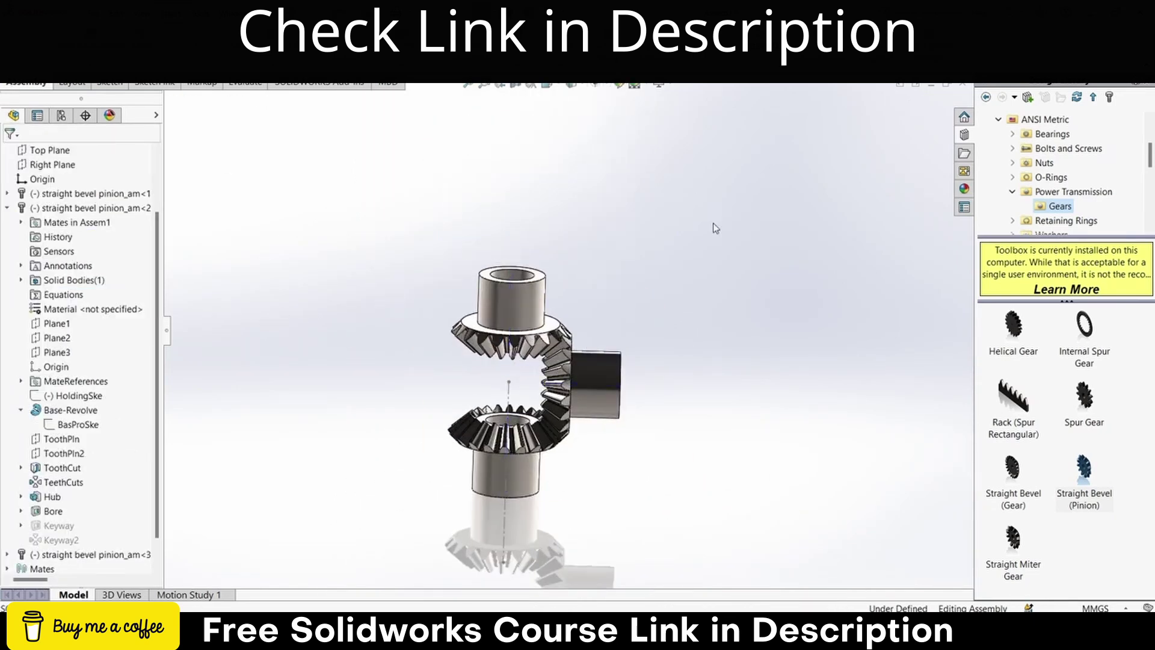
Step: Hide Sketch1, the assembly's construction sketch, in the model view
scroll(566, 400, down, 3)
click(462, 379)
right_click(59, 556)
click(90, 353)
click(353, 361)
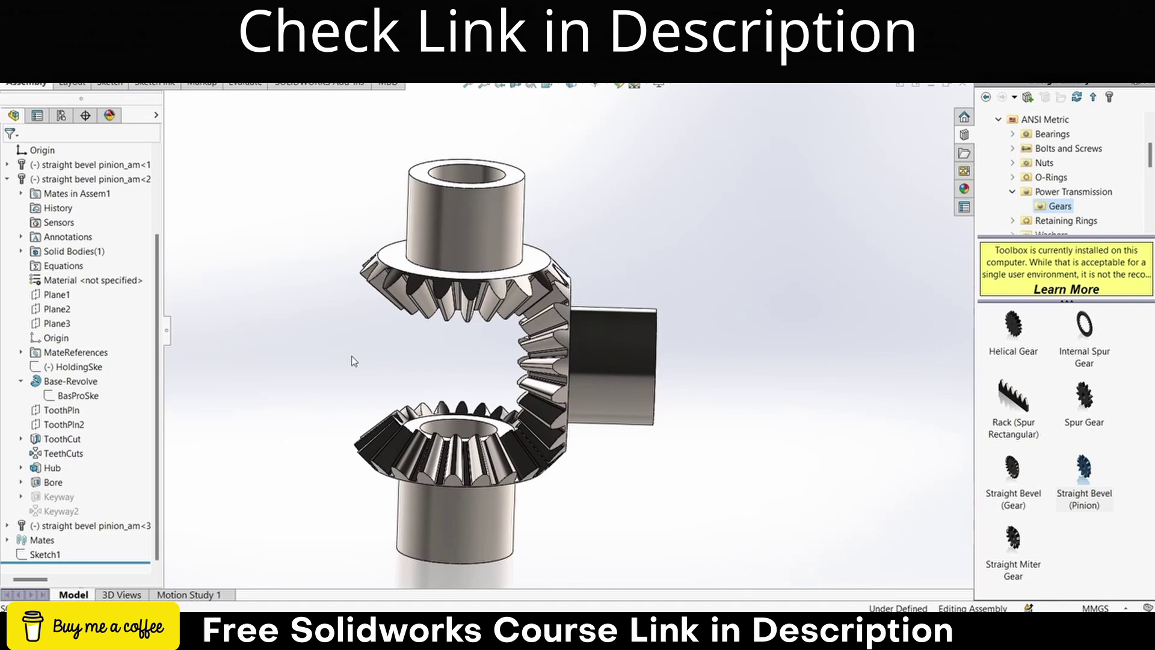
Step: Insert a new in-context part into the assembly and place it on the Front Plane
scroll(72, 271, up, 3)
click(39, 209)
click(48, 191)
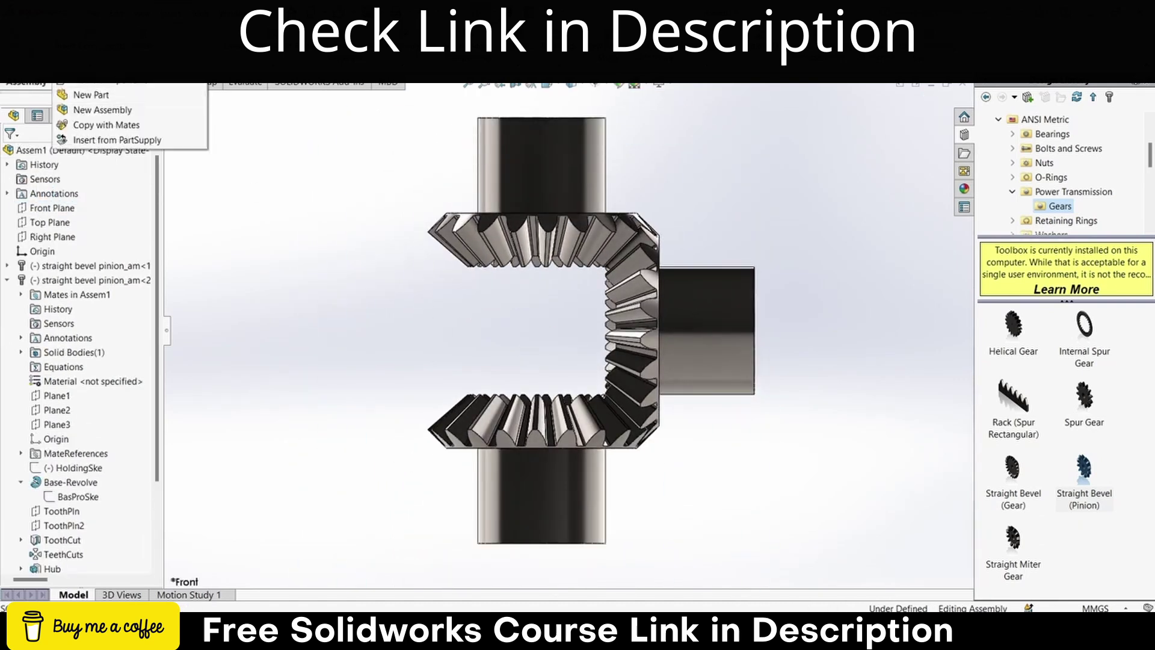
click(91, 95)
click(53, 209)
Step: Sketch a top line about 26 mm long, a vertical line about 17 mm down, and a construction line about 15 mm back towards the origin
click(271, 35)
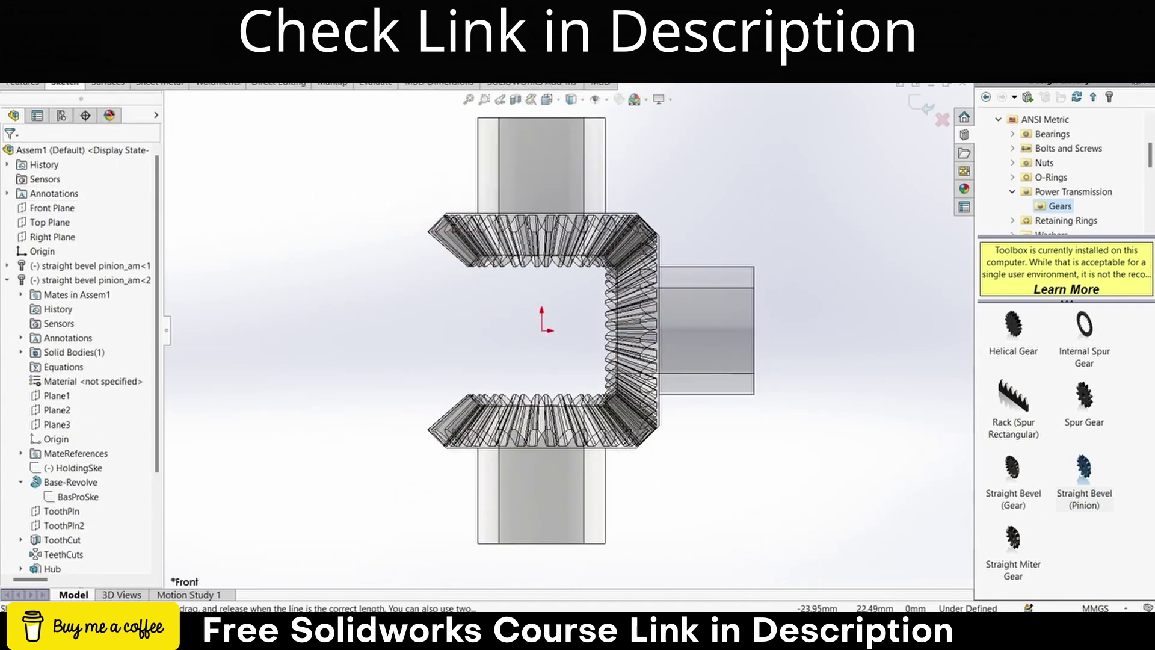
click(426, 147)
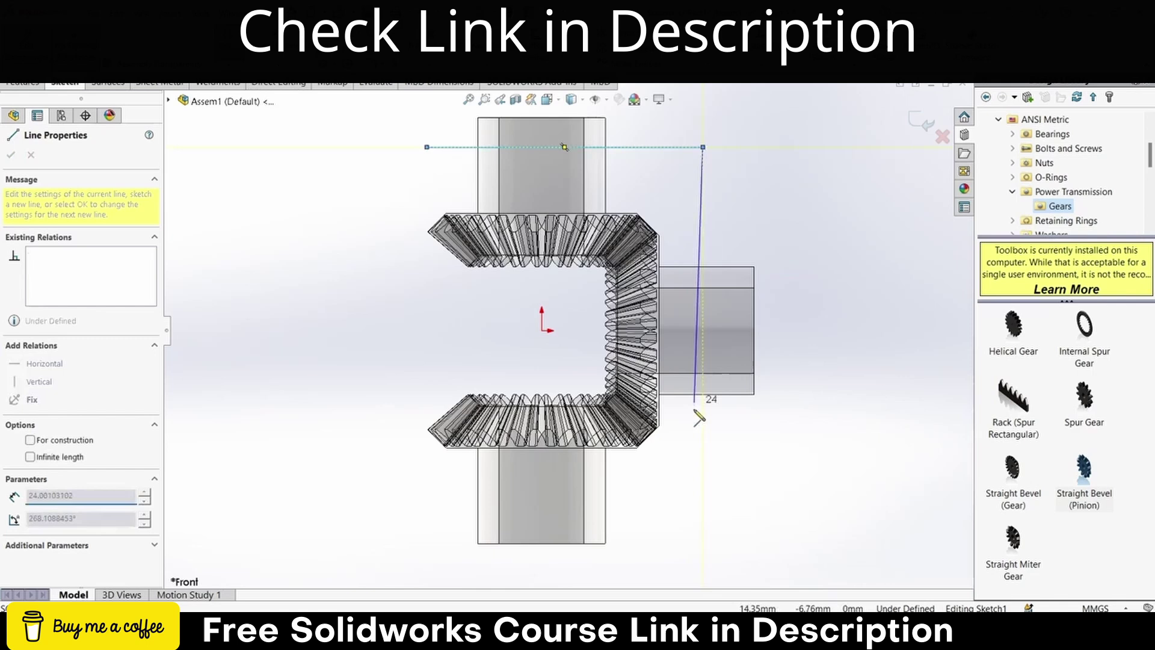
key(Escape)
click(596, 330)
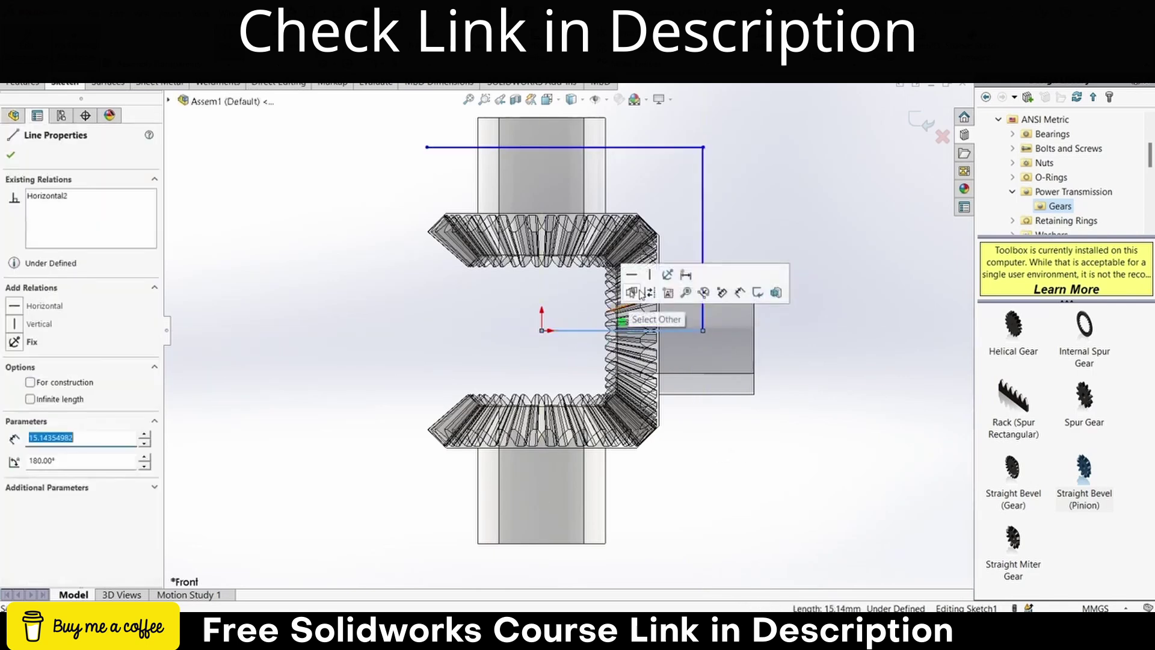
click(632, 292)
key(Escape)
Step: Dimension the sketch's top horizontal line to 26 mm
click(625, 125)
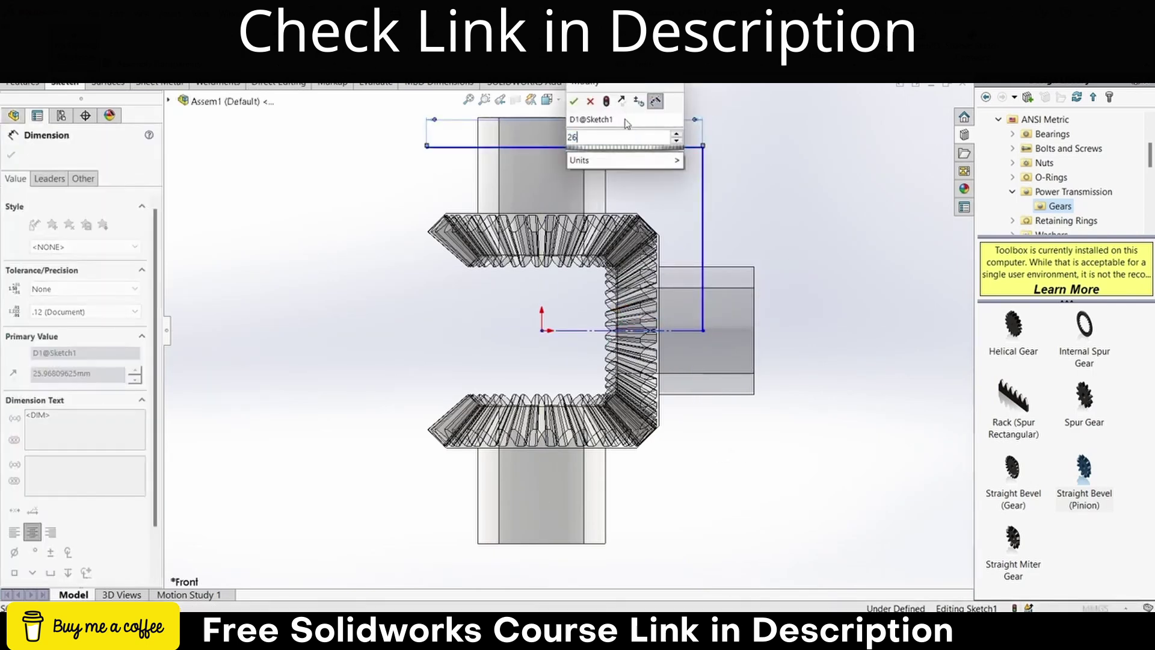
text(26)
key(Return)
key(Escape)
Step: Dimension the horizontal construction line to 15 mm
click(704, 325)
click(703, 320)
click(699, 421)
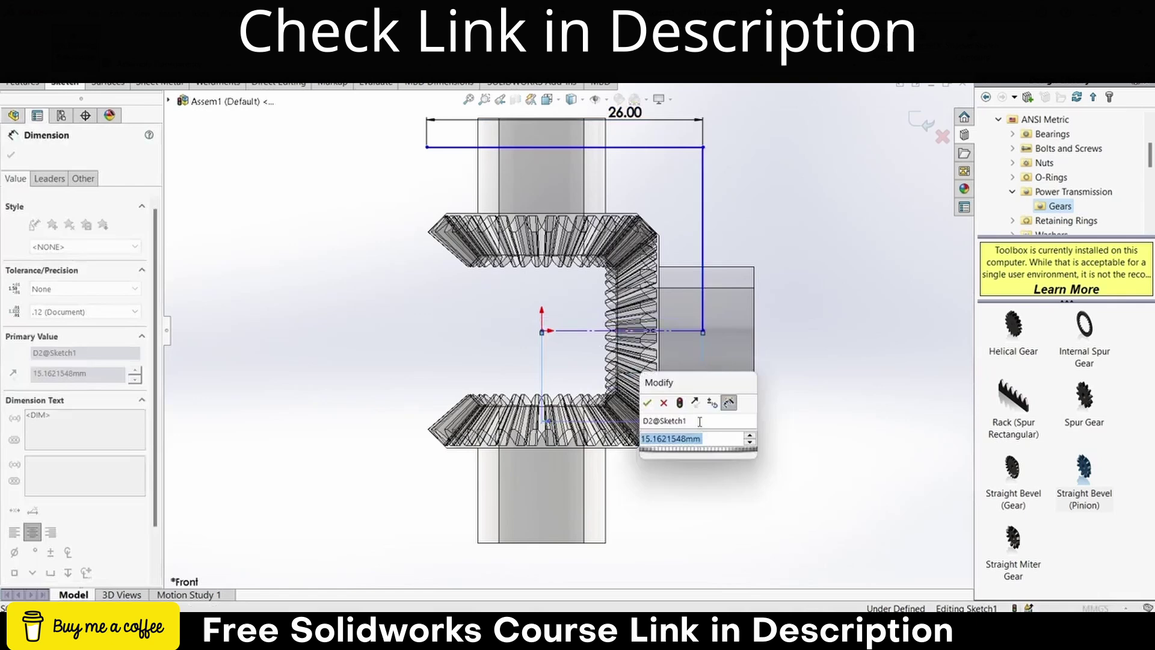
text(15)
key(Return)
key(Escape)
Step: Dimension the top line 18 mm above the horizontal construction line
click(173, 64)
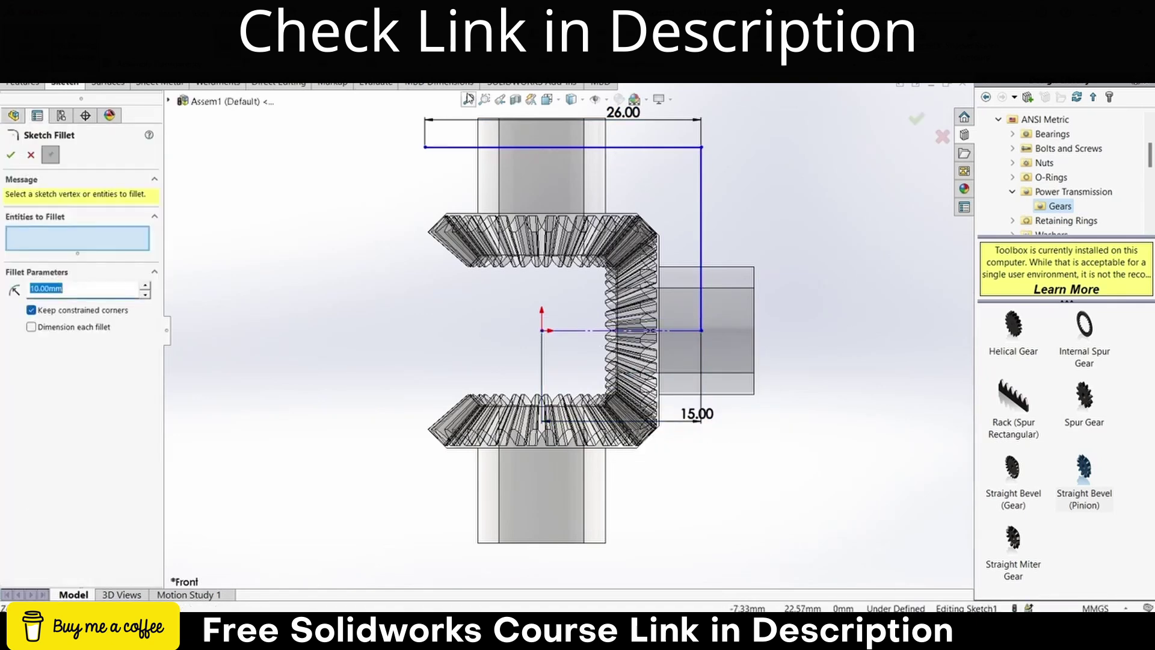
click(69, 54)
click(576, 330)
click(559, 146)
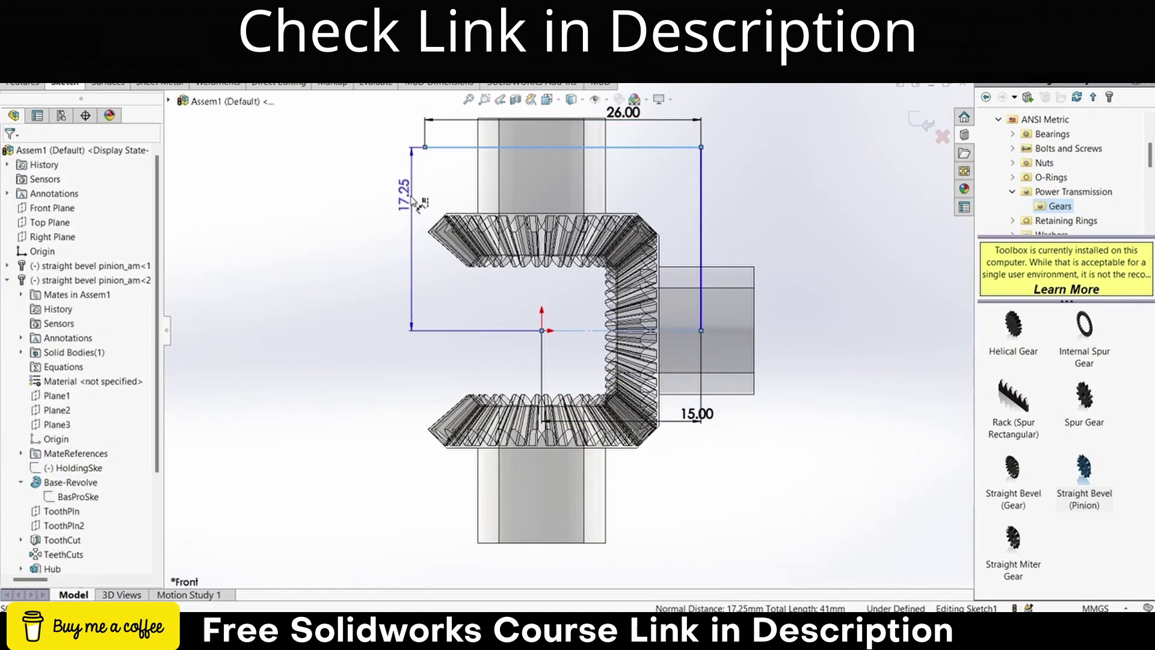
click(412, 197)
text(18)
key(Return)
Step: Make the free endpoint of the construction line coincident with the sketch origin
scroll(661, 173, down, 1)
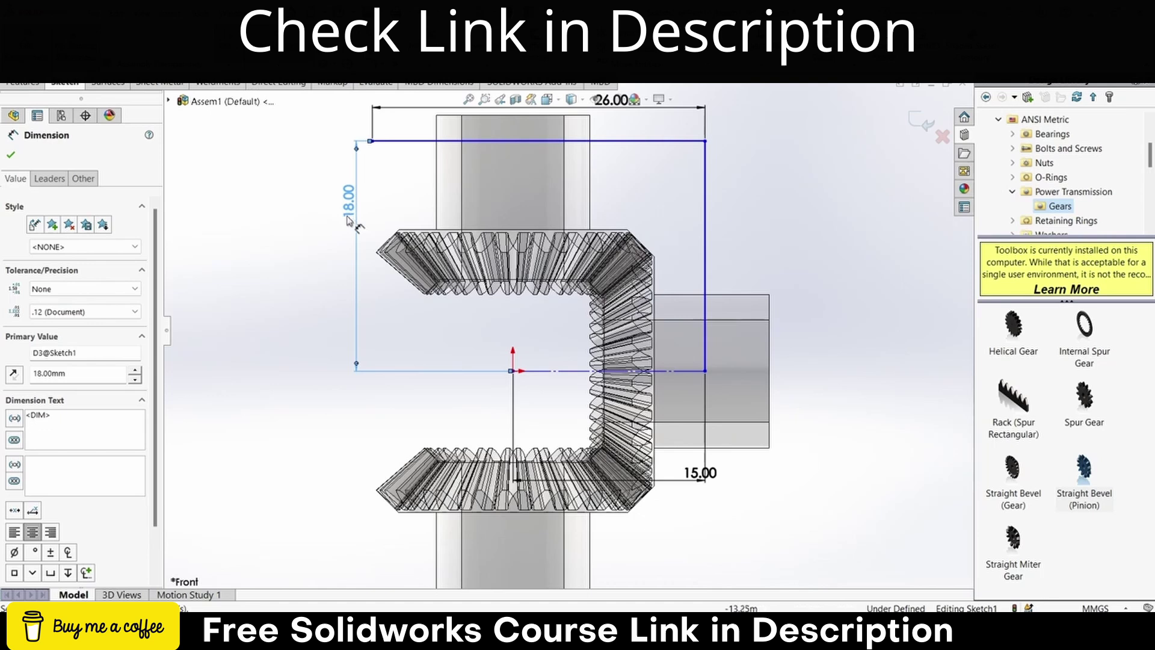
scroll(457, 270, up, 2)
scroll(629, 324, down, 3)
key(Escape)
drag(452, 390, 472, 369)
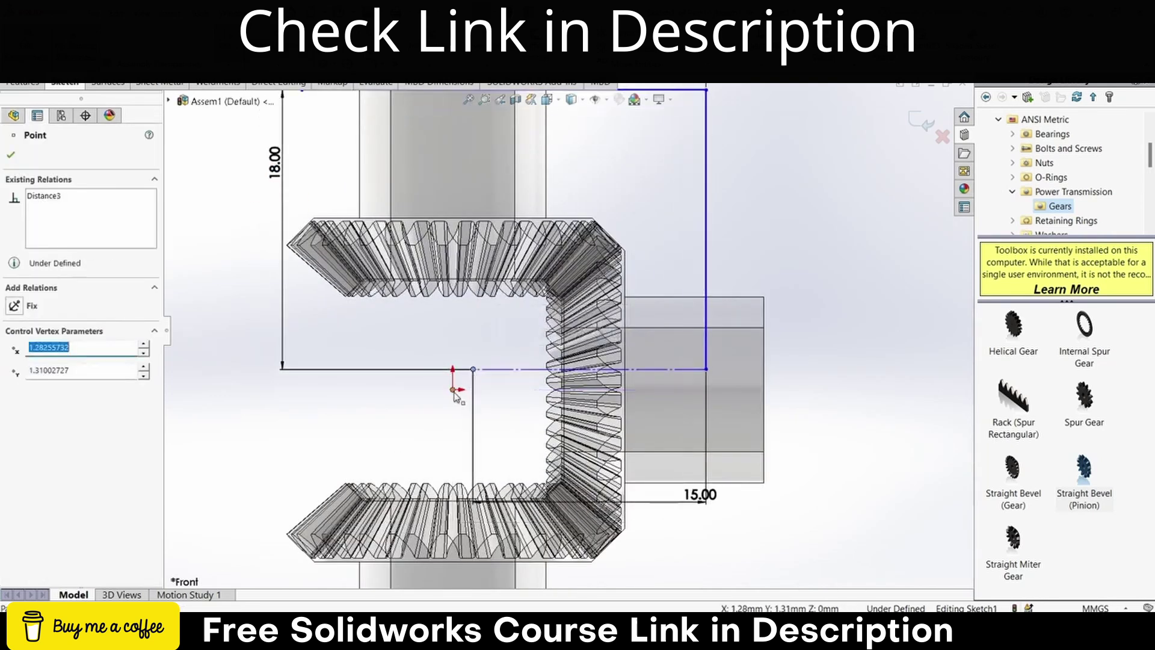
ctrl+click(452, 390)
click(490, 355)
click(345, 343)
scroll(345, 343, up, 3)
scroll(345, 343, down, 2)
scroll(345, 342, up, 1)
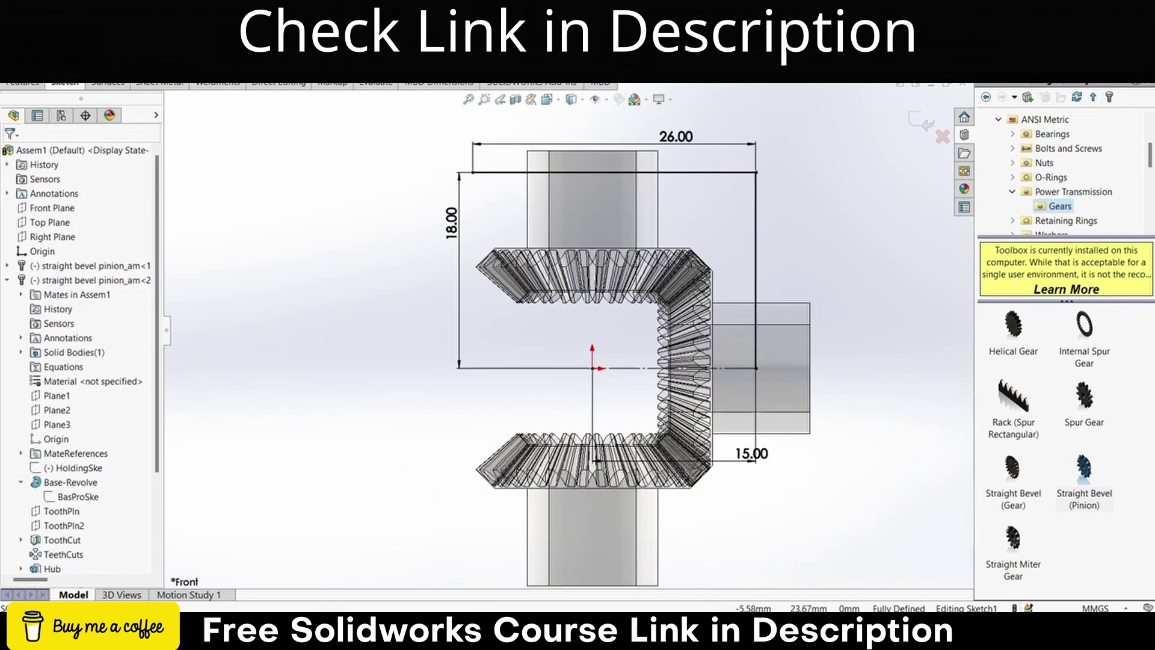
Step: Mirror the top line and the vertical line about the horizontal construction line to form a U profile
click(373, 36)
click(668, 173)
click(755, 228)
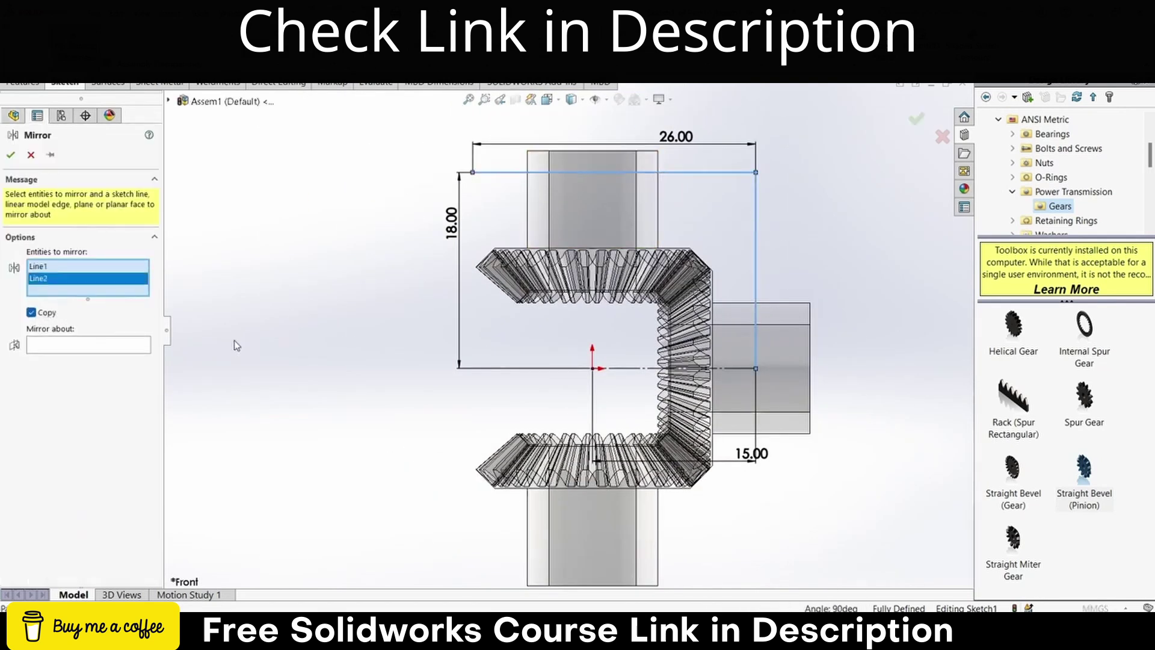
click(11, 155)
Step: Extrude the U profile as an inward 3 mm thin feature, 15 mm deep and symmetric about the sketch plane
click(242, 45)
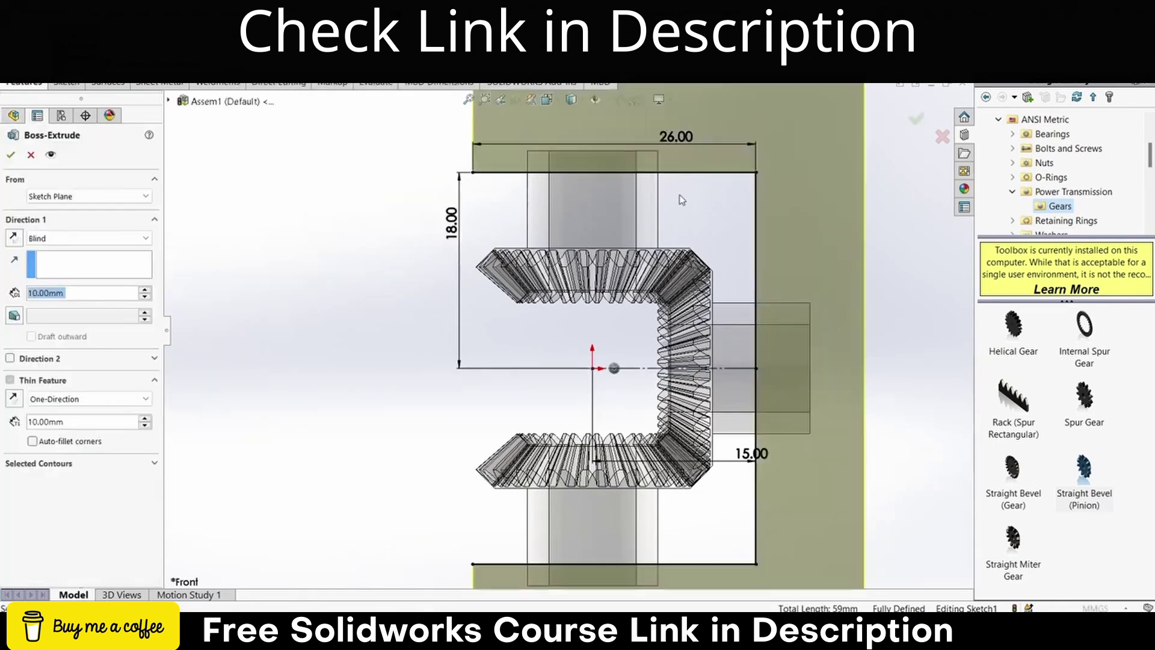
click(17, 403)
key(Tab)
key(Tab)
text(3)
key(Return)
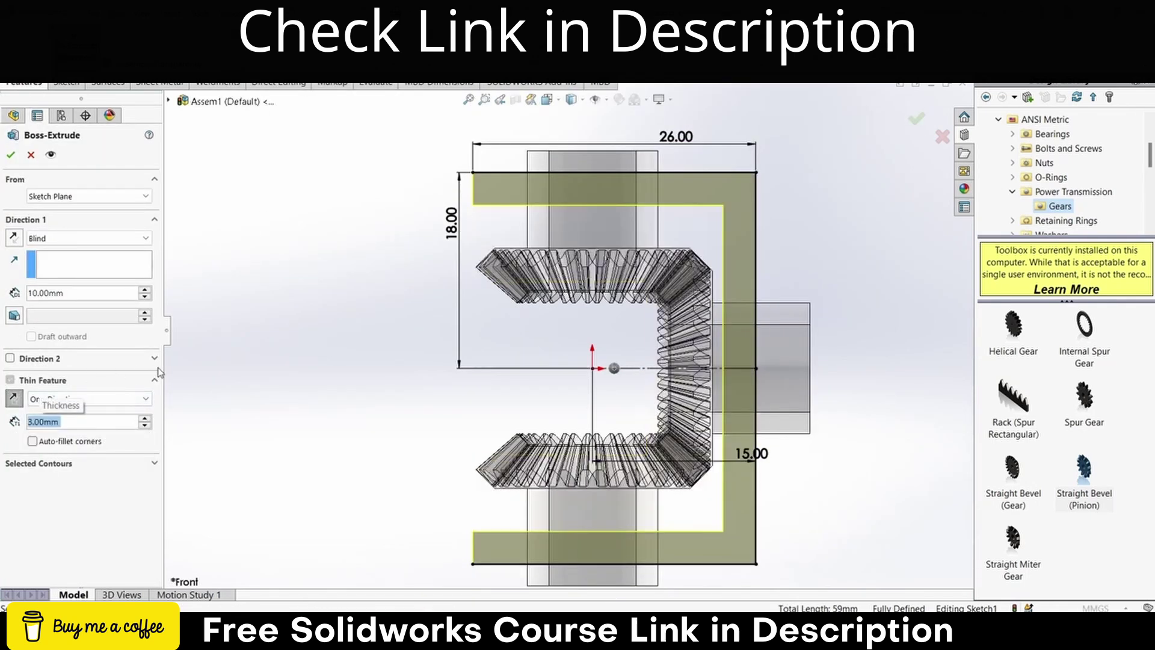
drag(645, 313, 494, 342)
click(73, 303)
text(15)
key(Return)
drag(214, 271, 456, 287)
click(8, 155)
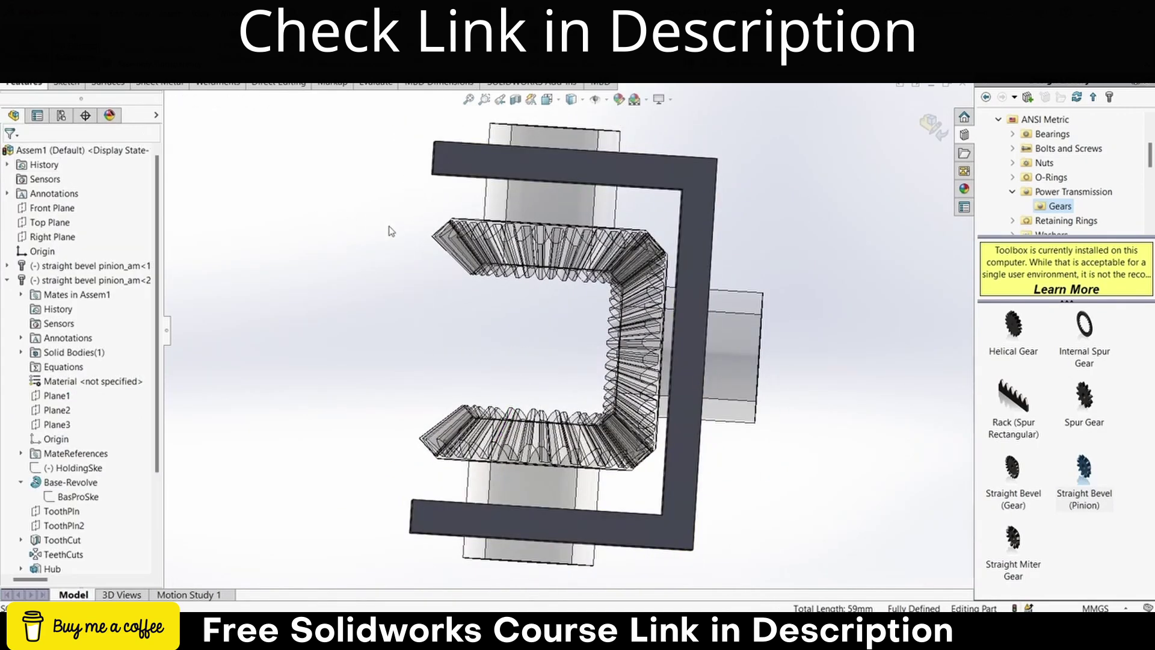
Step: Fillet the inner and outer edges of both bracket corners with a 5 mm radius
drag(325, 221, 376, 191)
click(397, 48)
scroll(719, 241, down, 4)
drag(674, 240, 625, 241)
click(724, 214)
text(5)
key(Return)
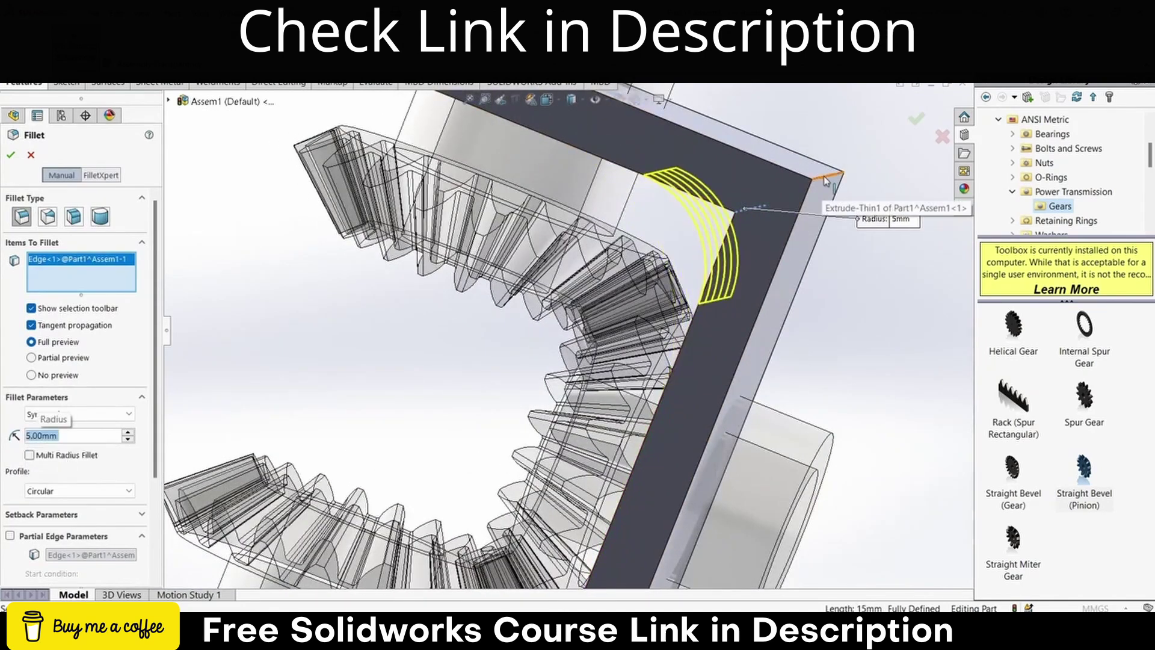
click(826, 177)
scroll(692, 325, up, 5)
scroll(568, 490, down, 4)
click(562, 463)
drag(562, 464, 522, 418)
click(512, 408)
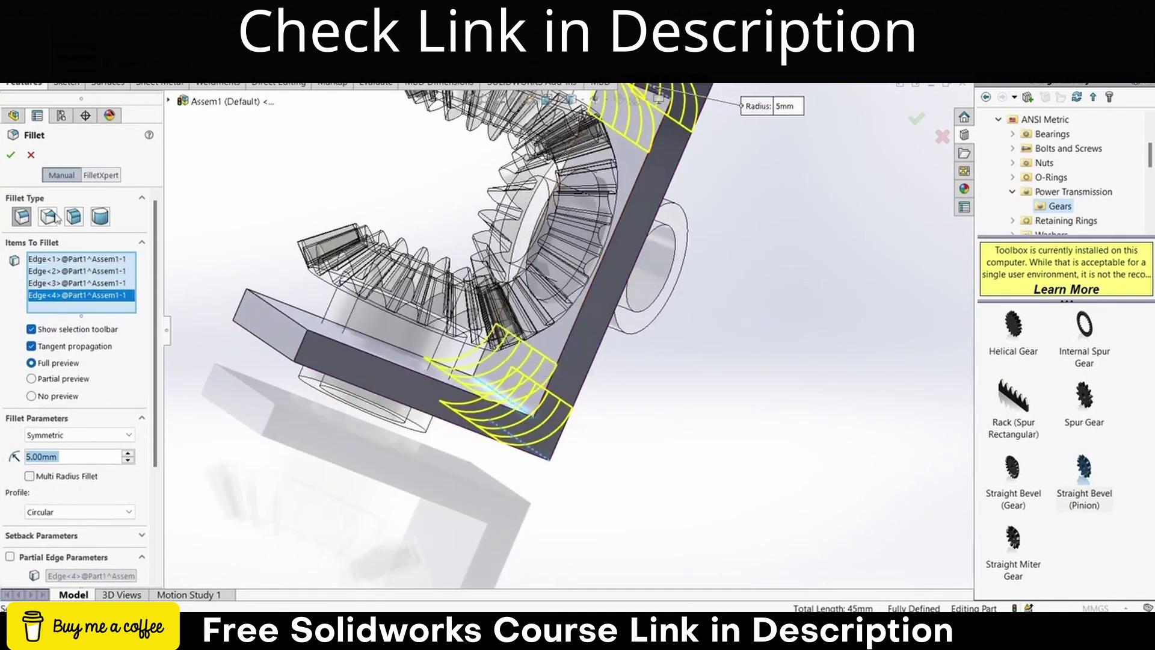
click(11, 155)
Step: Sketch a 6 mm radius circle centred on the origin of the bracket's top face, matching the upper pinion's hub outline
scroll(315, 315, up, 2)
drag(314, 316, 367, 367)
click(602, 235)
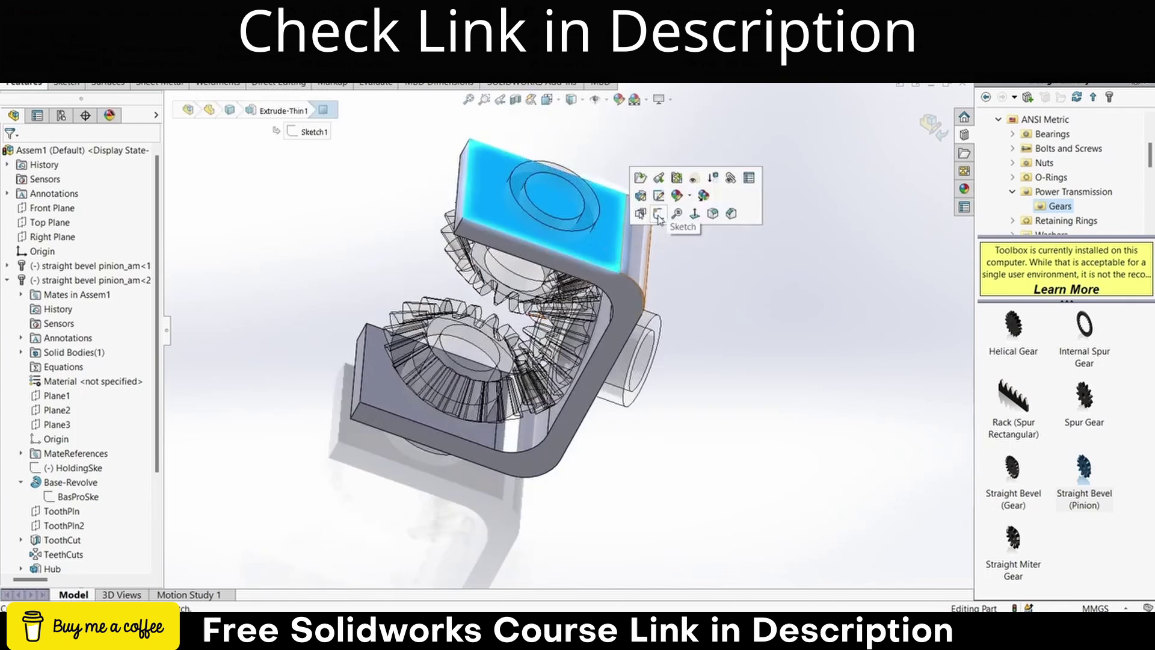
click(657, 215)
key(c)
click(536, 403)
click(587, 257)
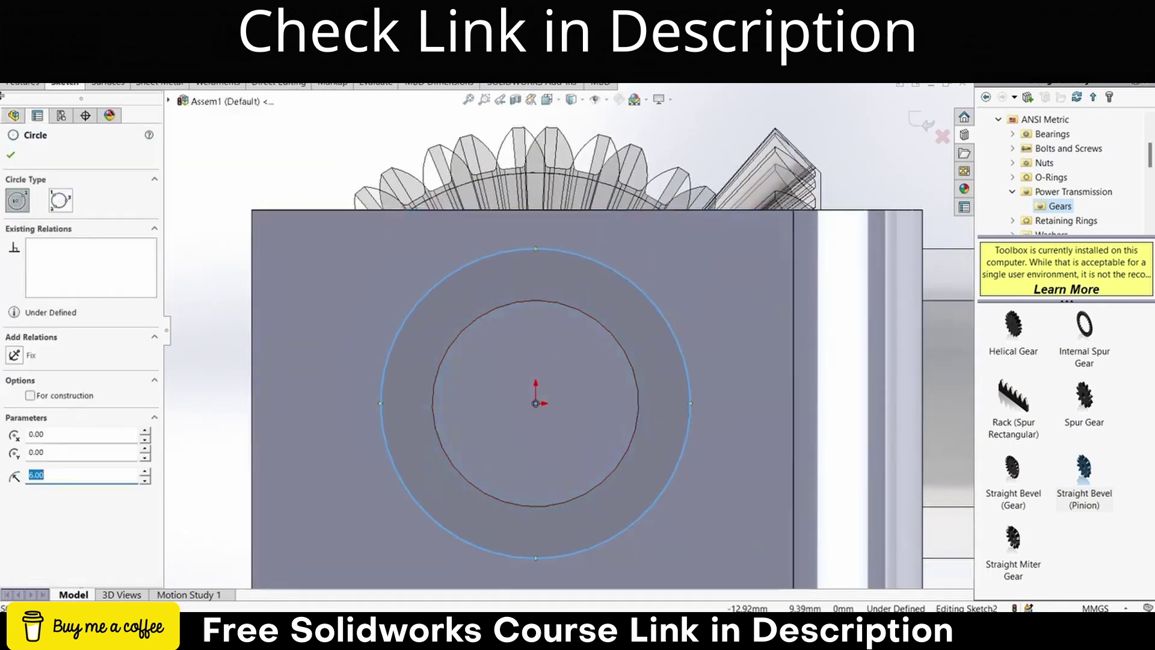
Step: Extrude-cut the hub circle Through All so it pierces both horizontal arms of the bracket
click(207, 52)
scroll(548, 396, up, 5)
drag(548, 395, 533, 288)
click(62, 241)
click(62, 262)
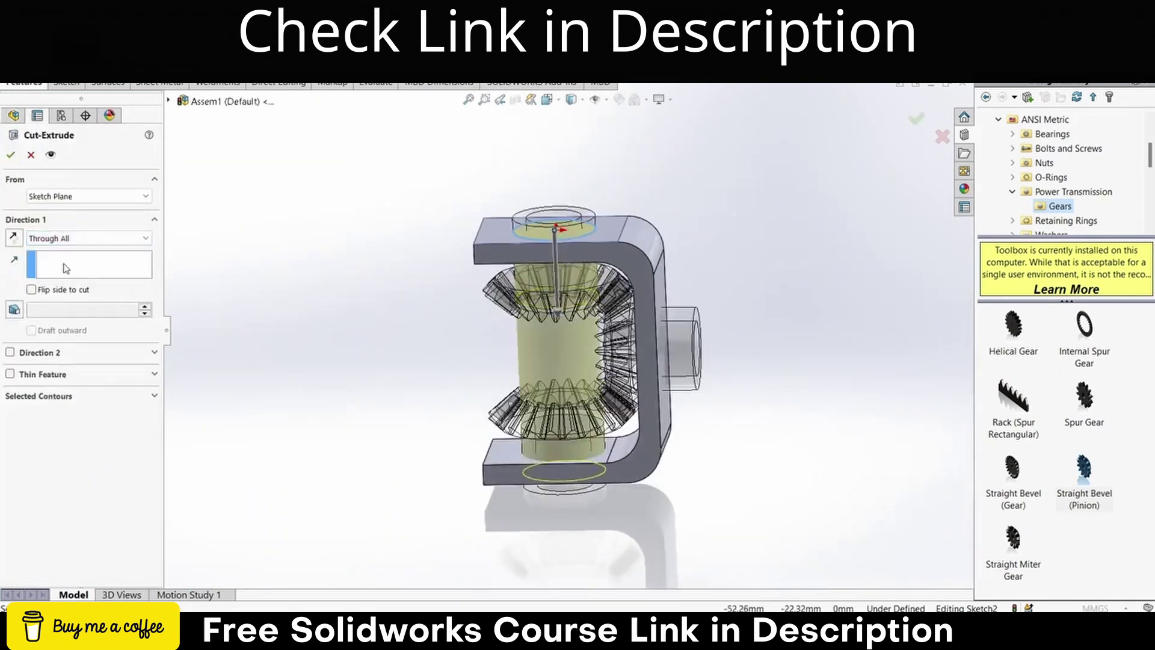
click(11, 155)
Step: Cut a Through All hole in the bracket's vertical wall from an origin-centred circle matching the side pinion's hub, and return to the assembly
drag(415, 340, 312, 361)
scroll(501, 325, down, 3)
click(658, 241)
click(713, 220)
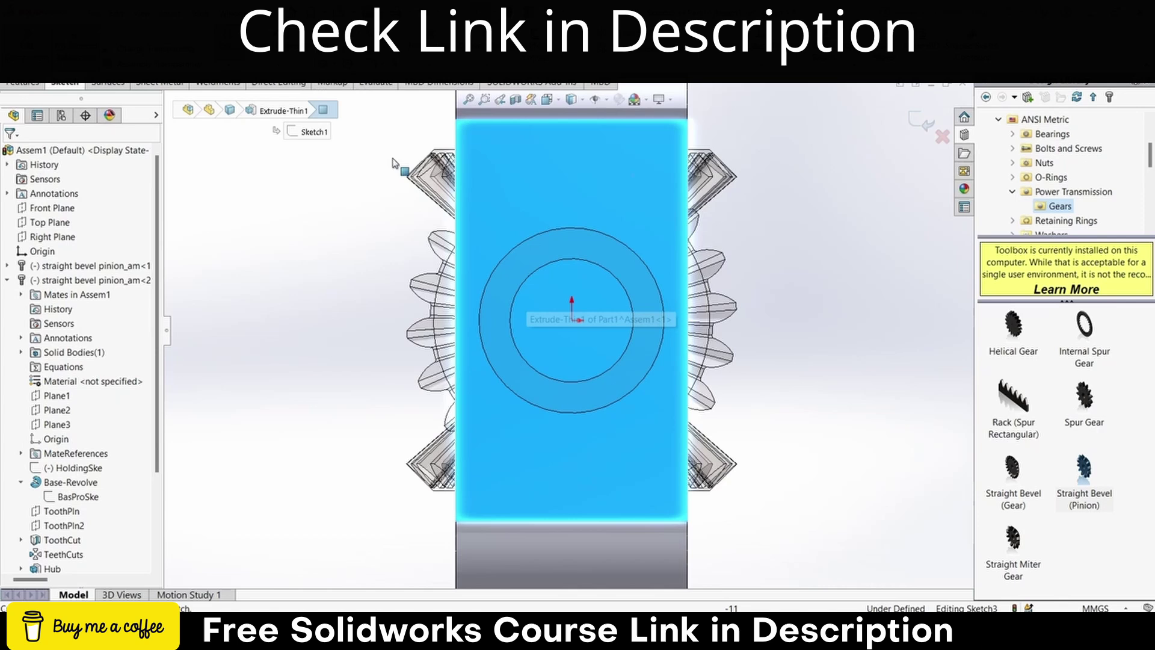
key(c)
click(572, 319)
click(664, 319)
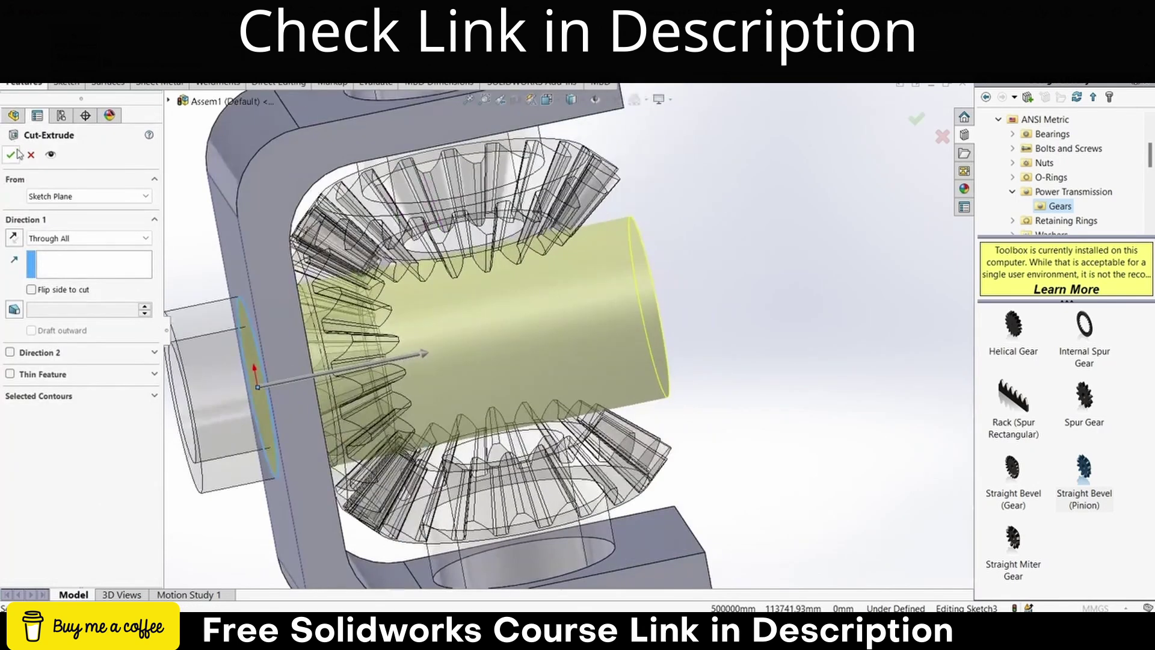
key(Return)
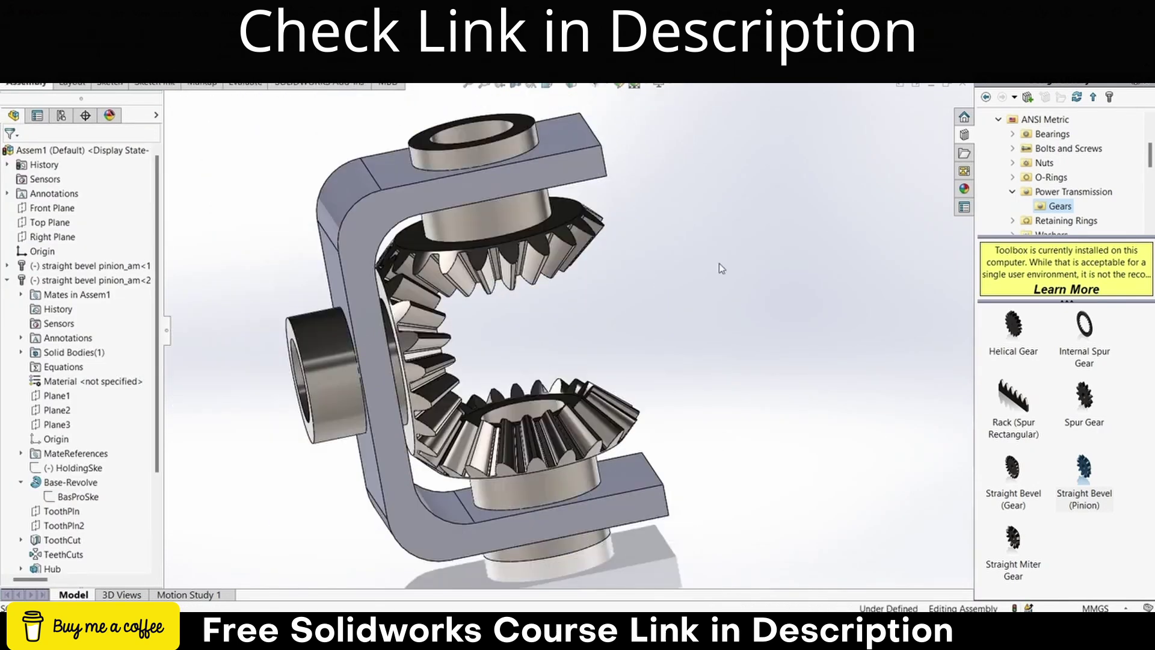
Step: Turn the side pinion by its hub to check the gear motion inside the bracket
drag(465, 324, 499, 337)
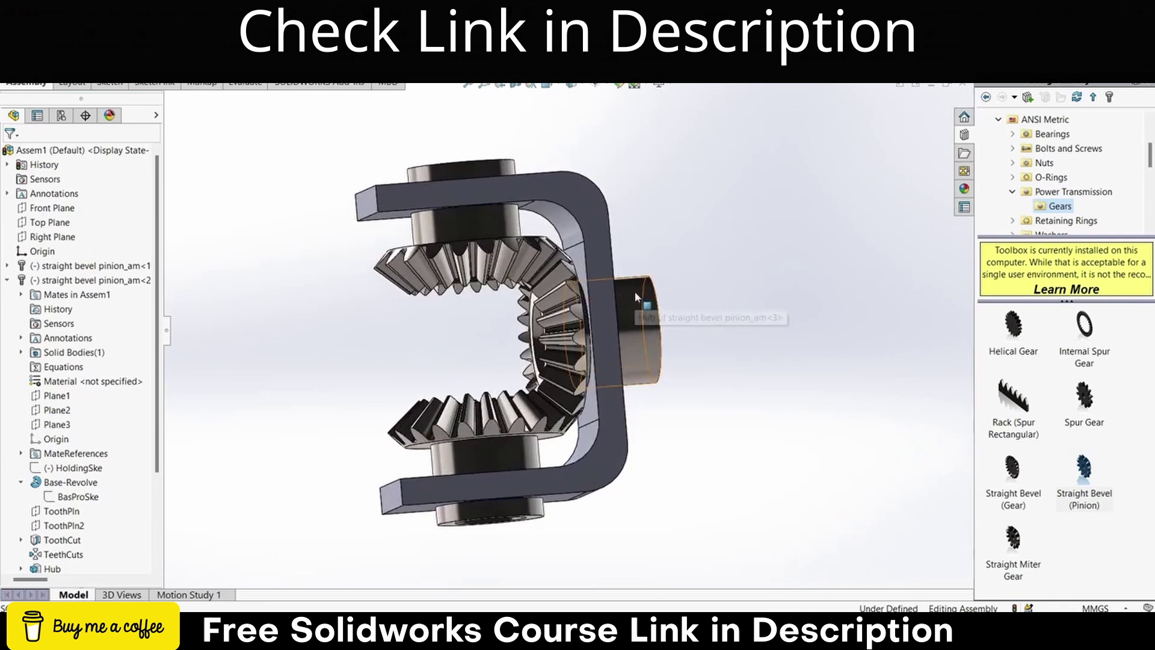
mouse_move(635, 296)
mouse_down()
mouse_move(645, 346)
mouse_move(620, 303)
mouse_move(626, 309)
mouse_up()
drag(632, 315, 634, 324)
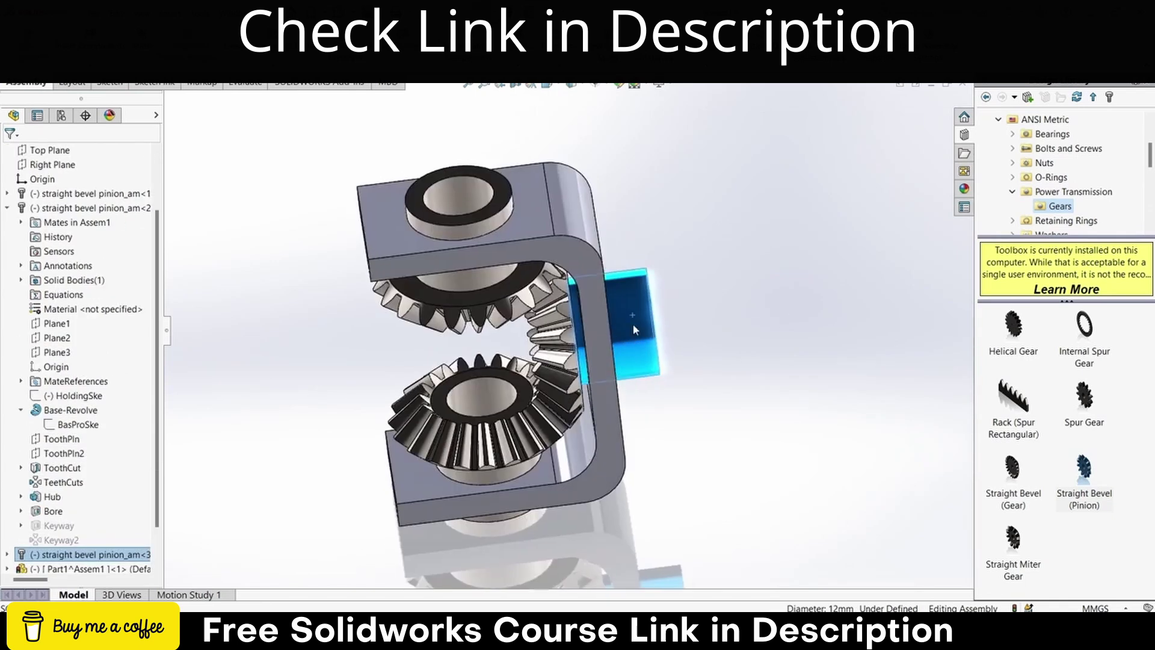
scroll(633, 325, up, 3)
scroll(569, 242, down, 2)
scroll(12, 202, up, 2)
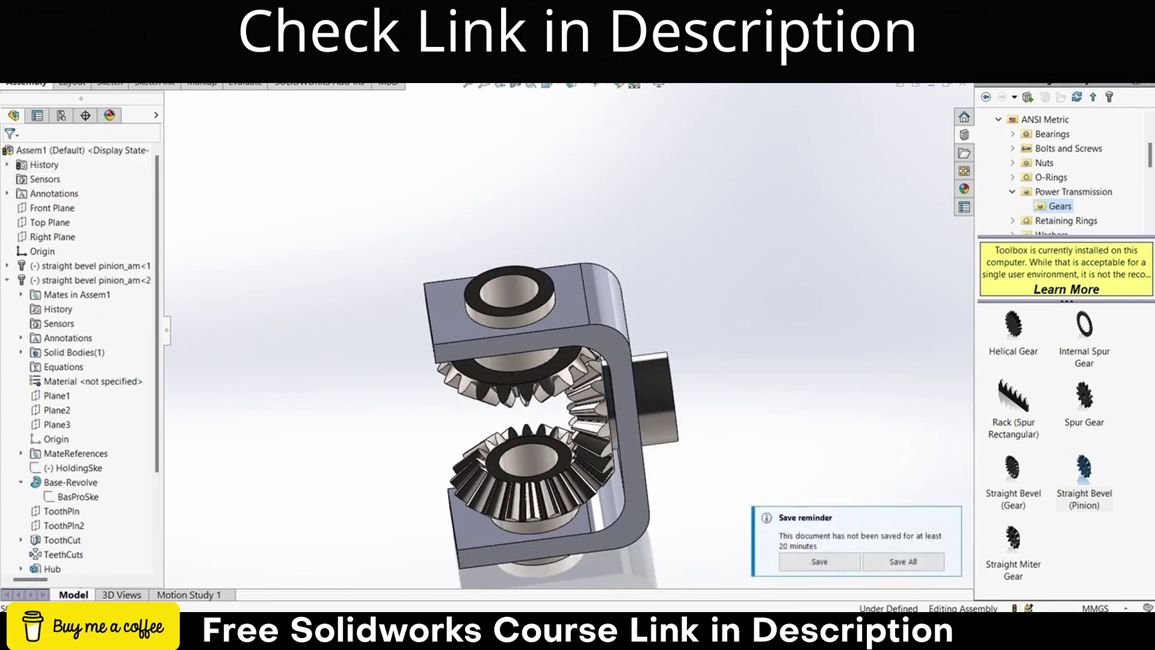
Step: Insert a second new in-context part on the assembly's Front Plane and view its sketch face-on
click(91, 95)
click(50, 210)
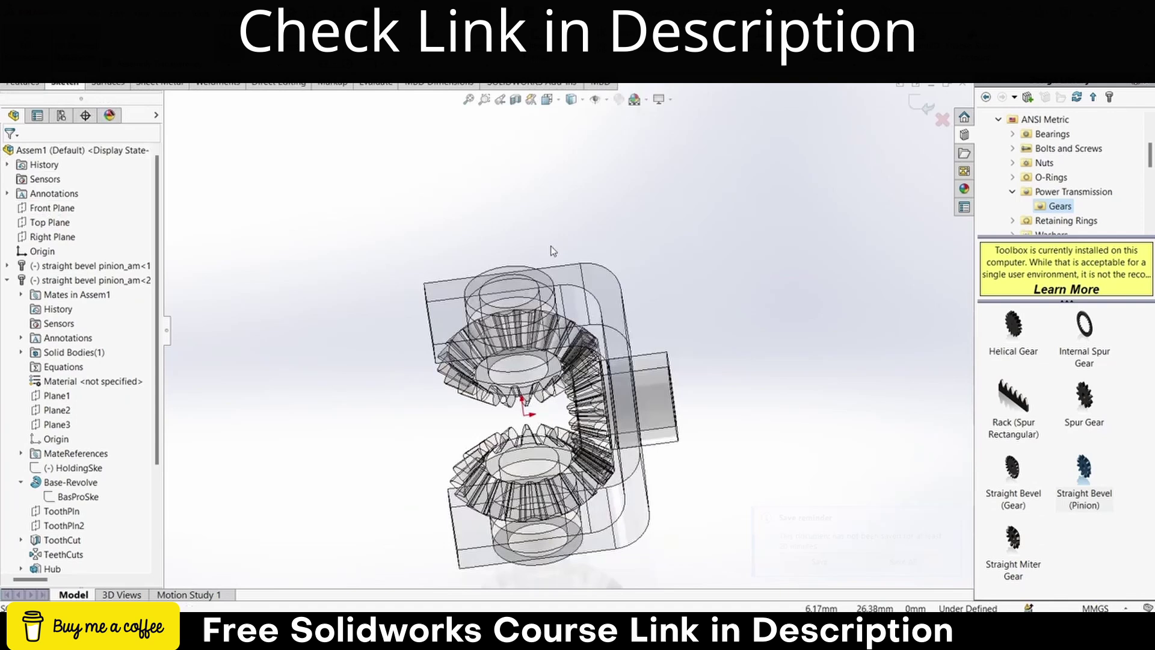
key(ctrl+8)
scroll(601, 290, up, 4)
scroll(601, 290, down, 3)
Step: Sketch a vertical centerline up from the origin and a rectangle about 2 by 41 mm rising from the upper hub's wall
click(130, 63)
click(486, 449)
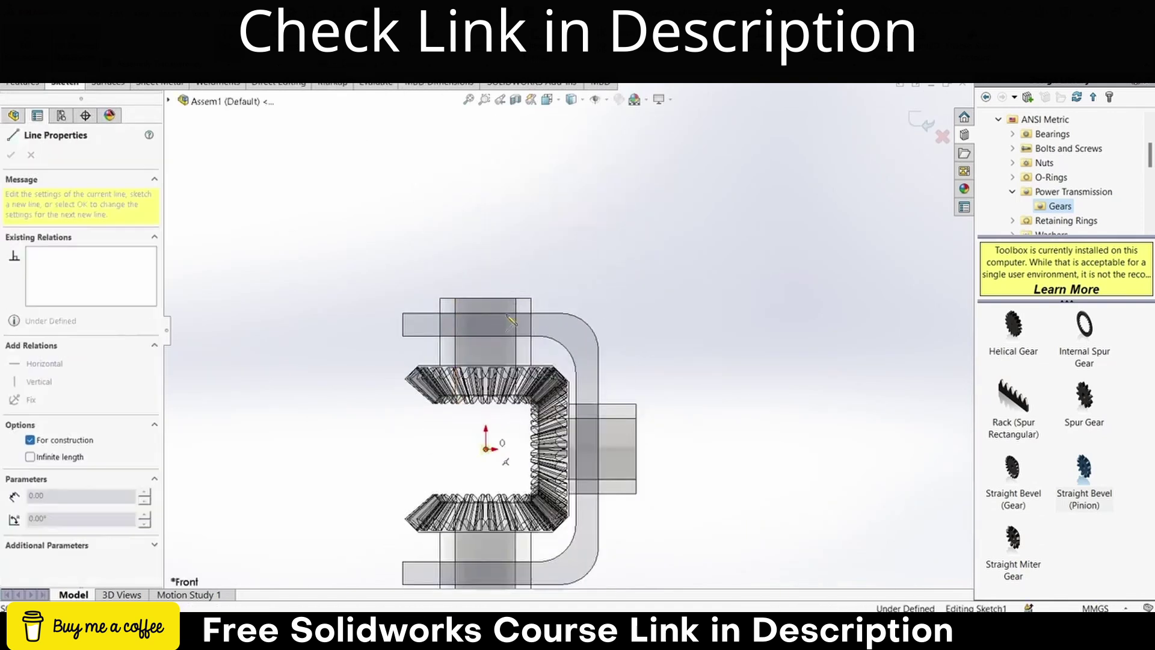
key(Escape)
scroll(528, 233, down, 1)
click(90, 48)
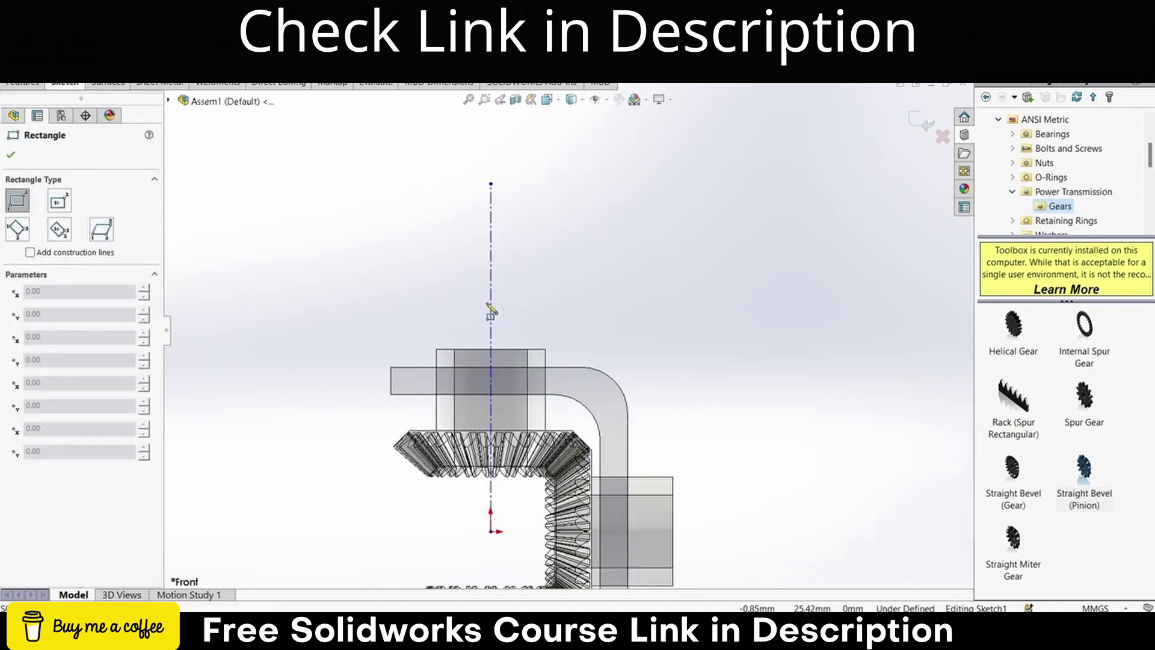
scroll(536, 162, up, 2)
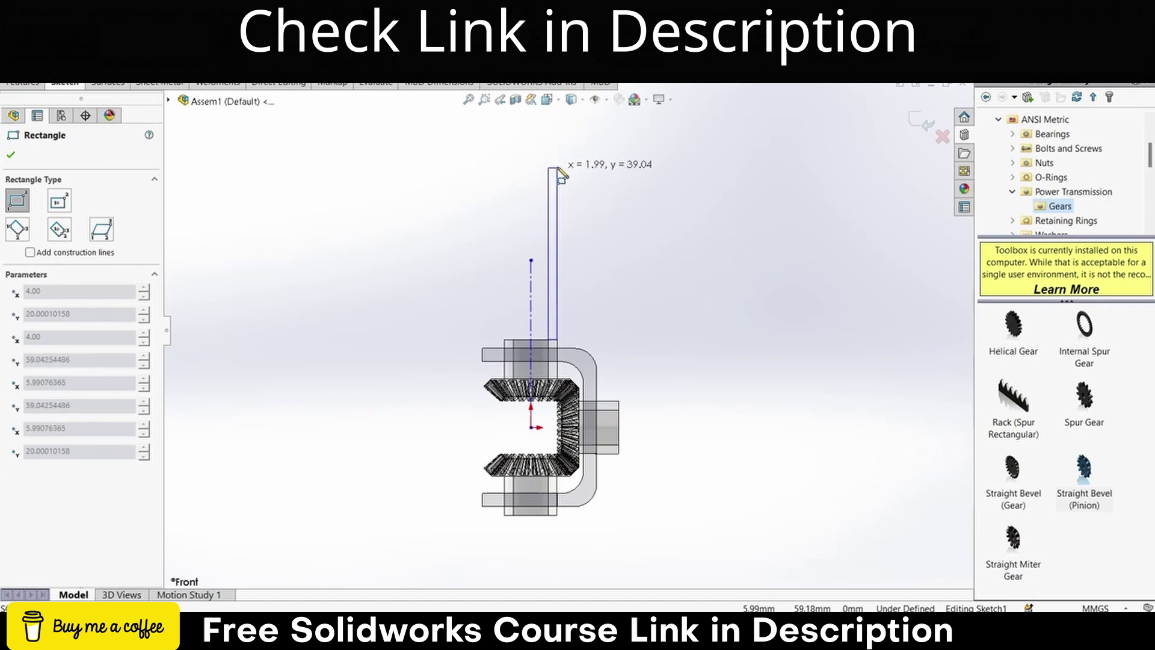
click(558, 166)
Step: Dimension the rectangle's inner side 4 mm from the vertical centerline
scroll(547, 340, down, 5)
click(58, 47)
click(432, 237)
click(546, 247)
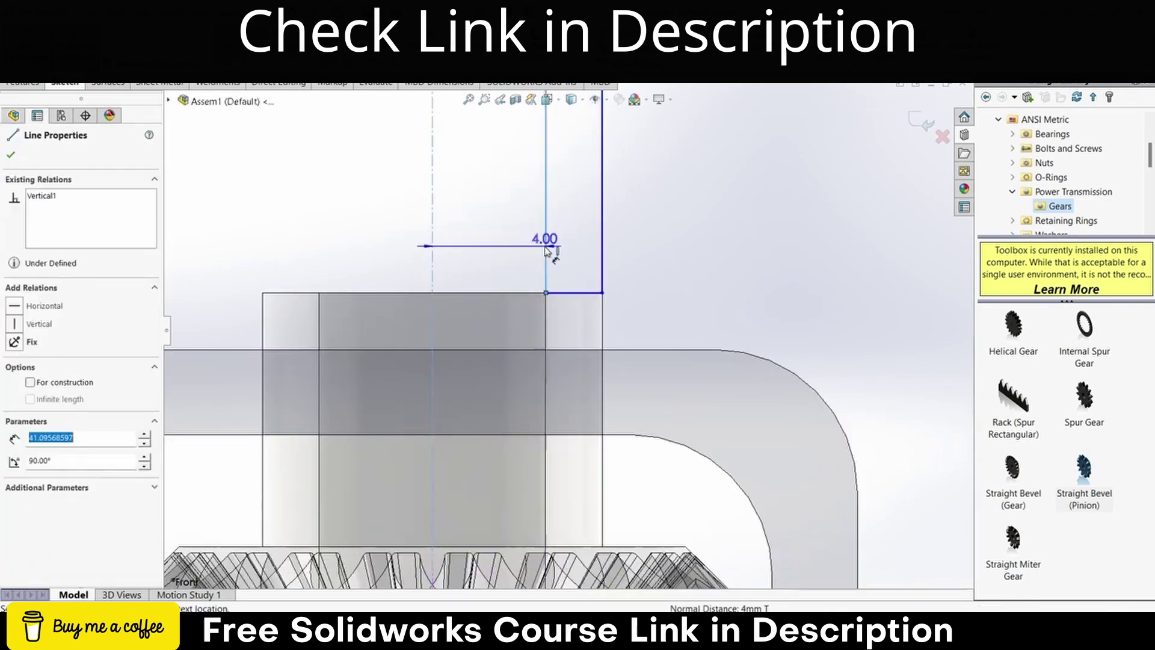
click(509, 252)
click(457, 235)
Step: Dimension the rectangle's outer side 6 mm from the vertical centerline
click(433, 219)
click(597, 244)
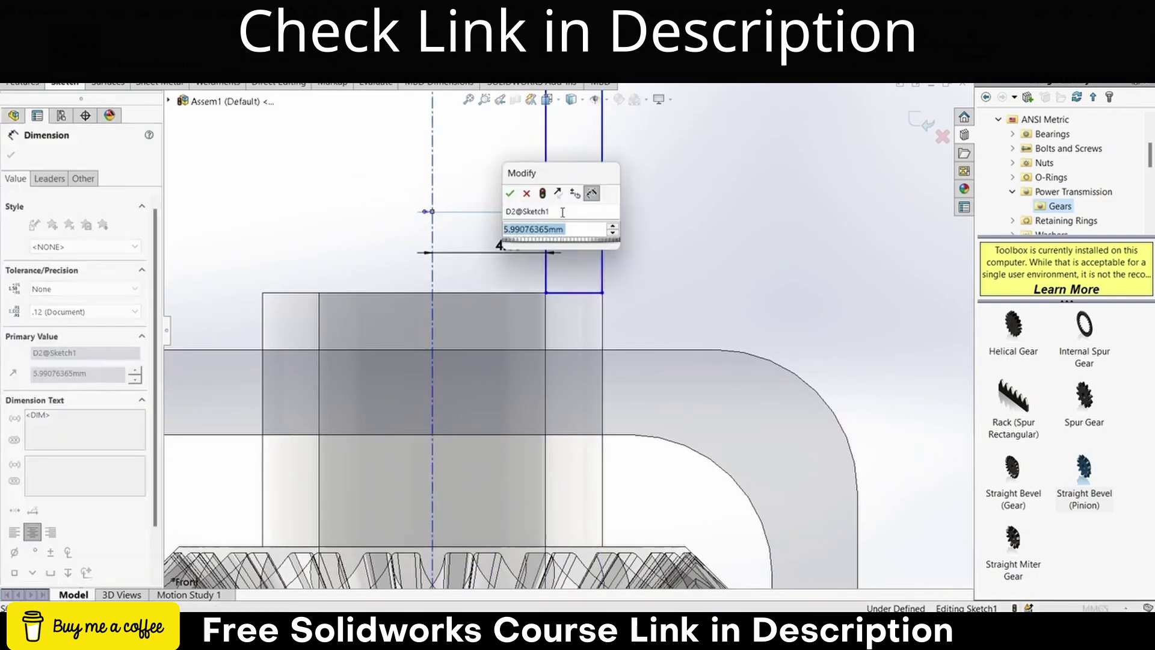
text(6)
key(Return)
Step: Dimension the rectangle's bottom edge 20 mm above the sketch origin
click(575, 293)
scroll(493, 510, down, 5)
click(530, 478)
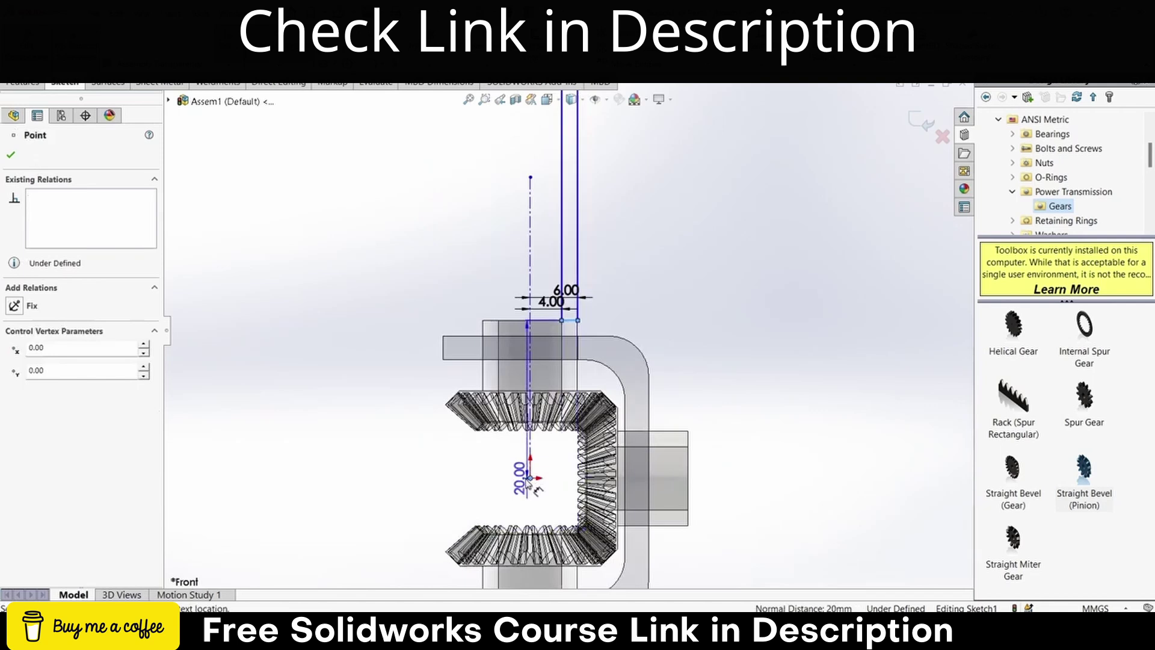
click(418, 455)
click(368, 439)
scroll(525, 397, up, 2)
scroll(571, 233, up, 3)
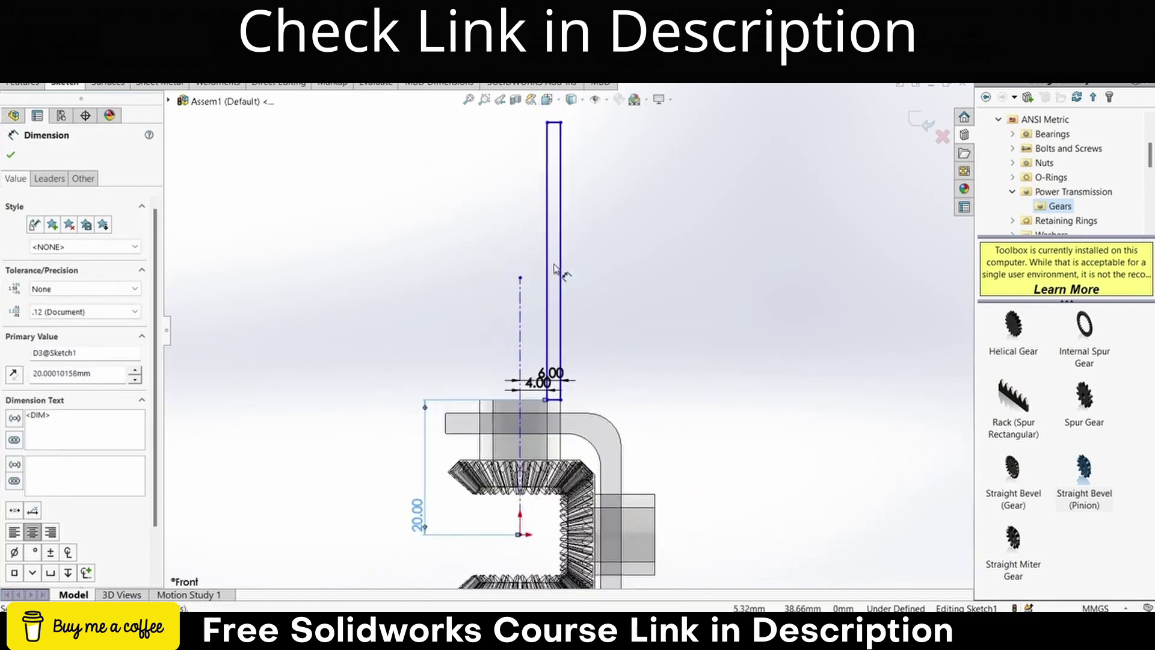
Step: Revolve the rectangle 360 degrees about the vertical centerline into a tube and return to the assembly
click(264, 63)
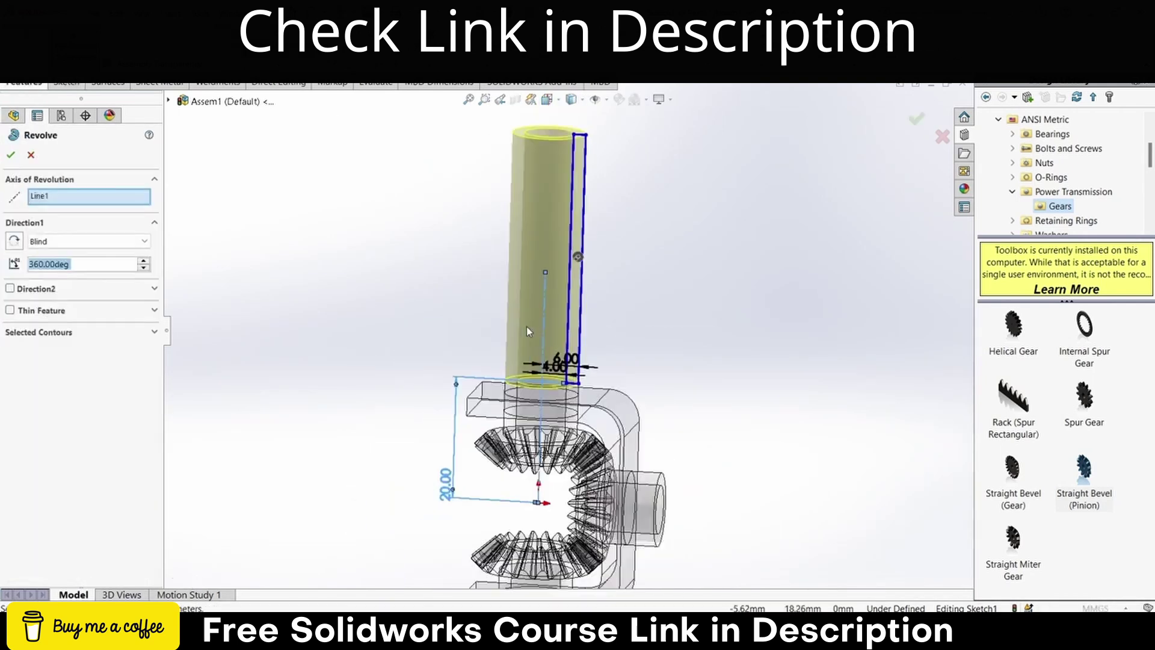
click(11, 155)
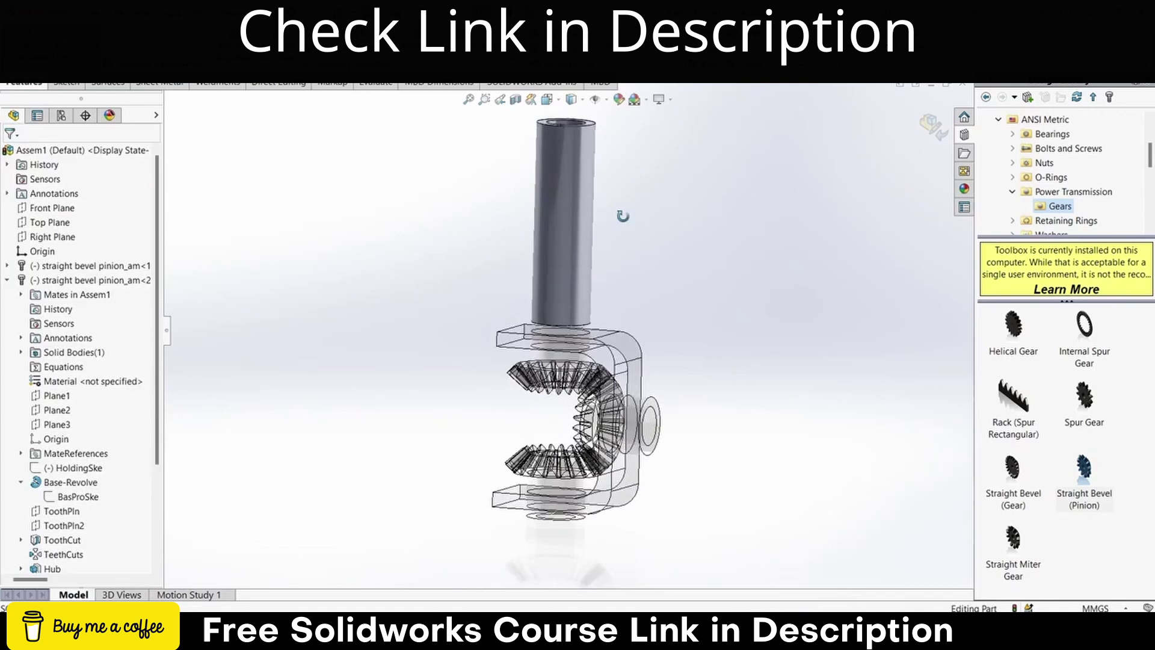
click(931, 125)
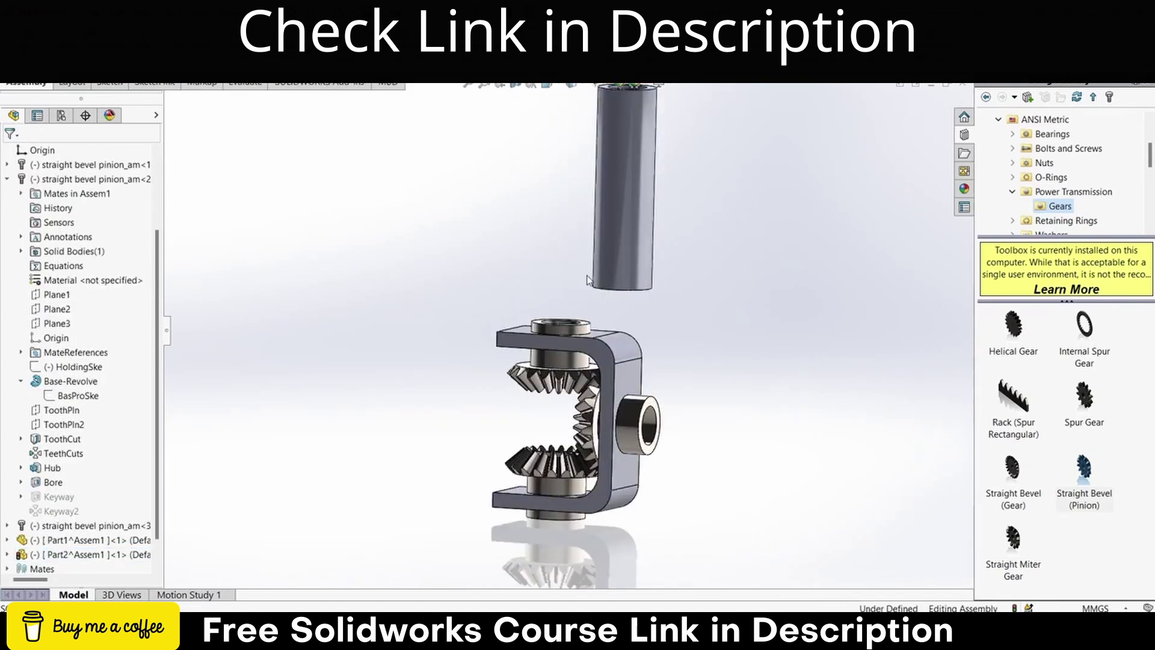
Step: Mate the tube's cylindrical face concentric with the upper pinion's hub
scroll(590, 268, down, 6)
click(85, 57)
click(661, 289)
click(540, 473)
click(720, 488)
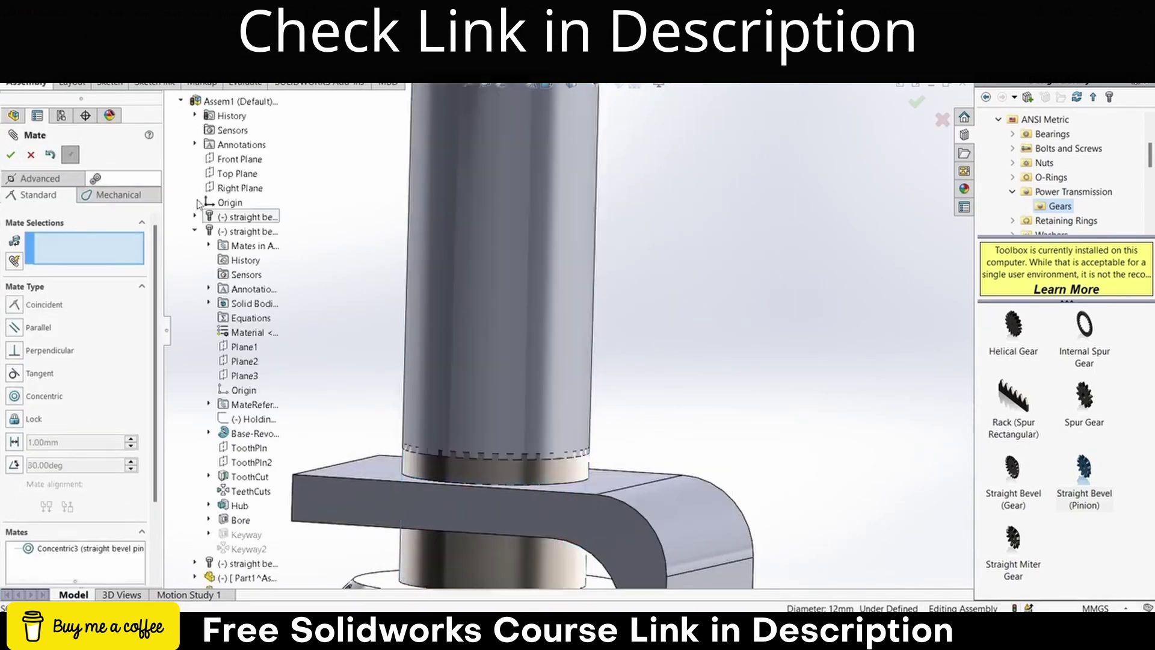
Step: Mate the tube's lower end face coincident with the top face of the upper pinion's hub
scroll(570, 357, up, 3)
drag(570, 358, 551, 335)
scroll(553, 343, down, 4)
click(574, 371)
drag(598, 395, 592, 454)
click(588, 472)
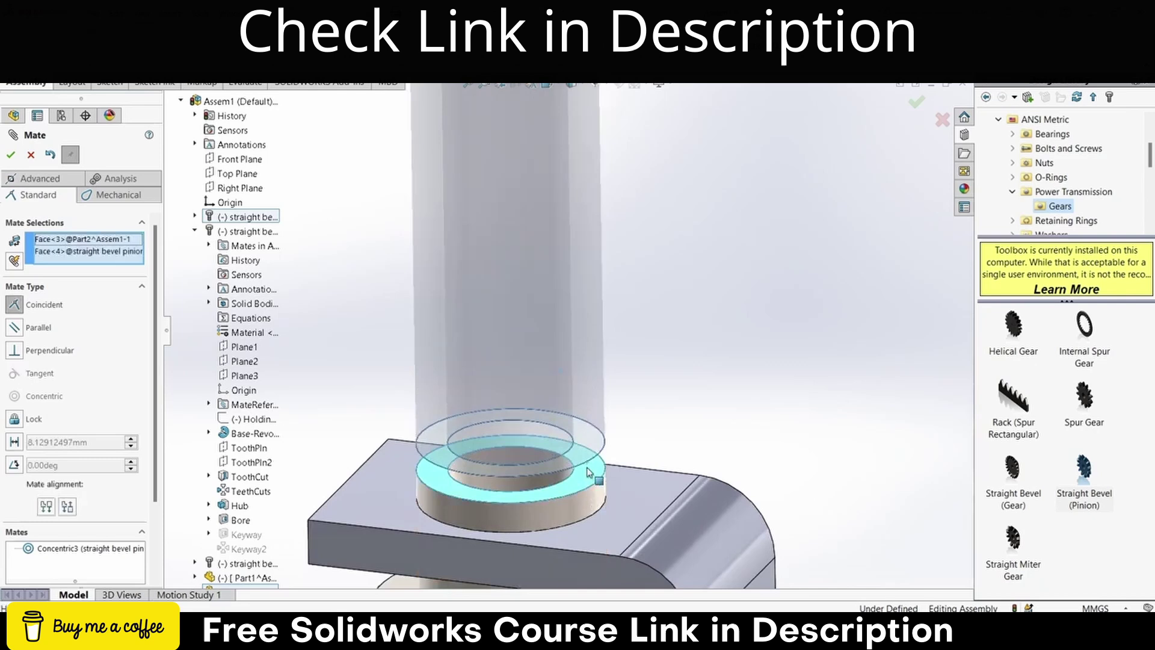
click(766, 486)
click(11, 155)
scroll(574, 291, up, 7)
drag(578, 292, 622, 378)
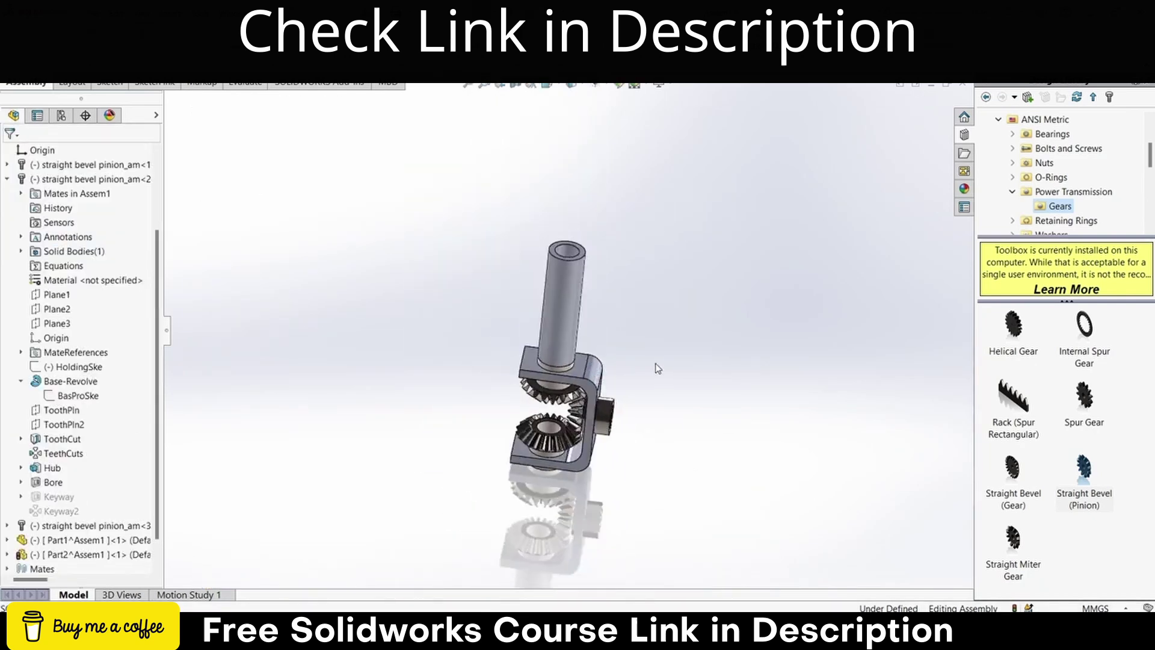
Step: Create a new in-context part on the Top Plane and sketch a circle of 4 mm radius centred on the origin
scroll(538, 339, down, 3)
scroll(47, 225, up, 3)
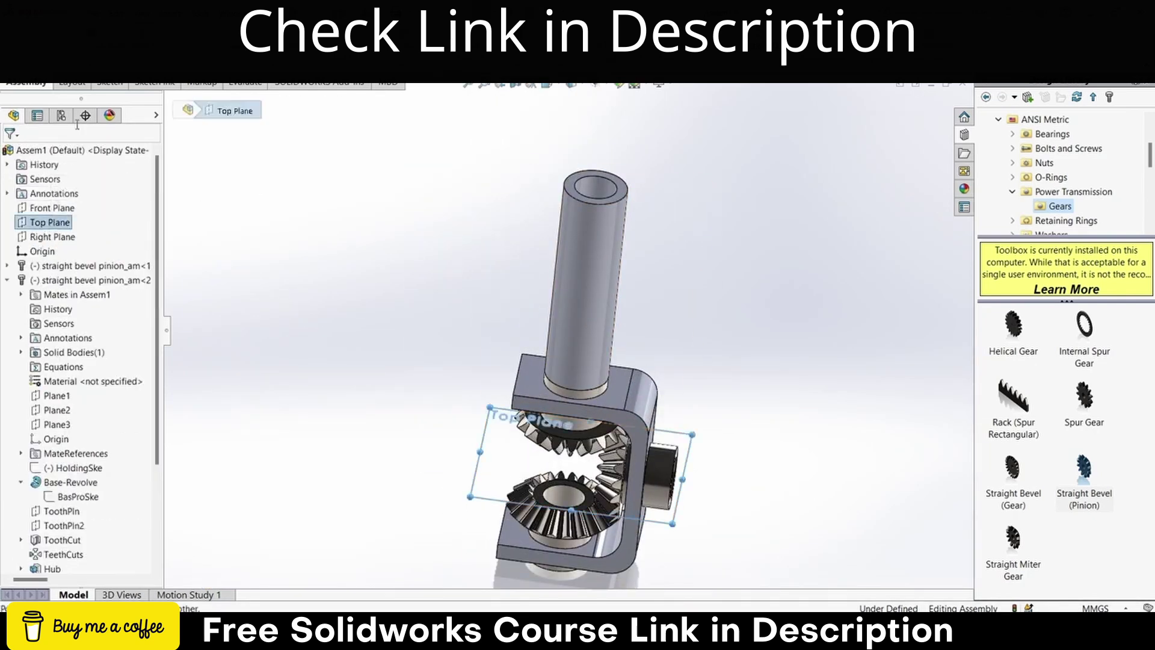
click(91, 95)
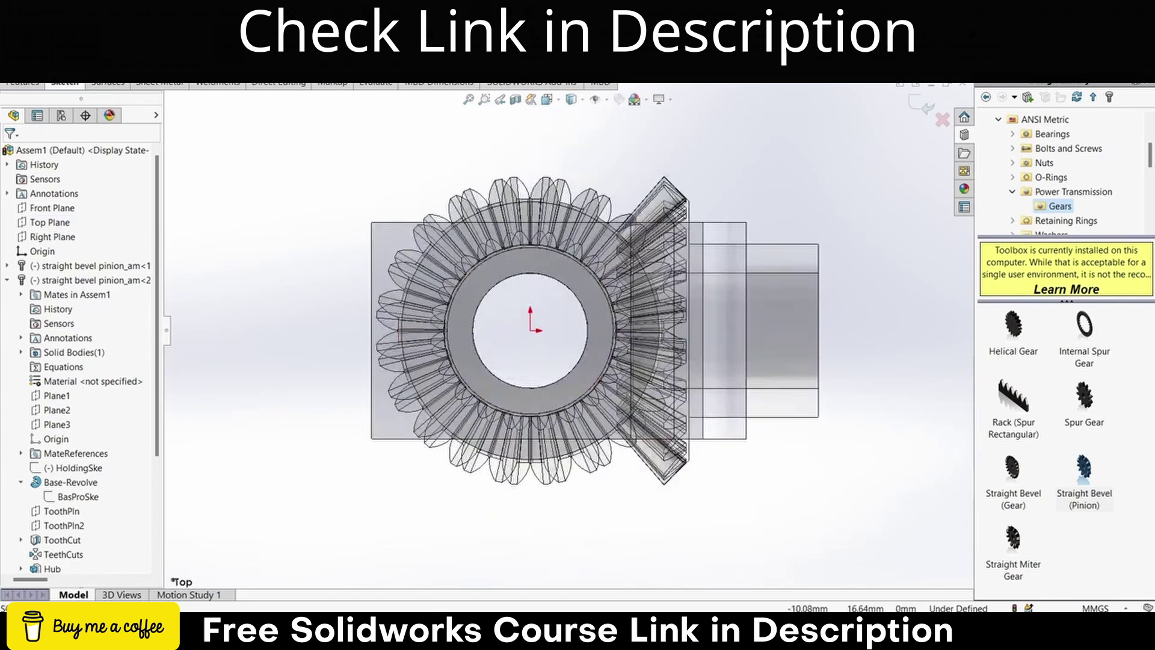
key(c)
click(531, 331)
click(584, 309)
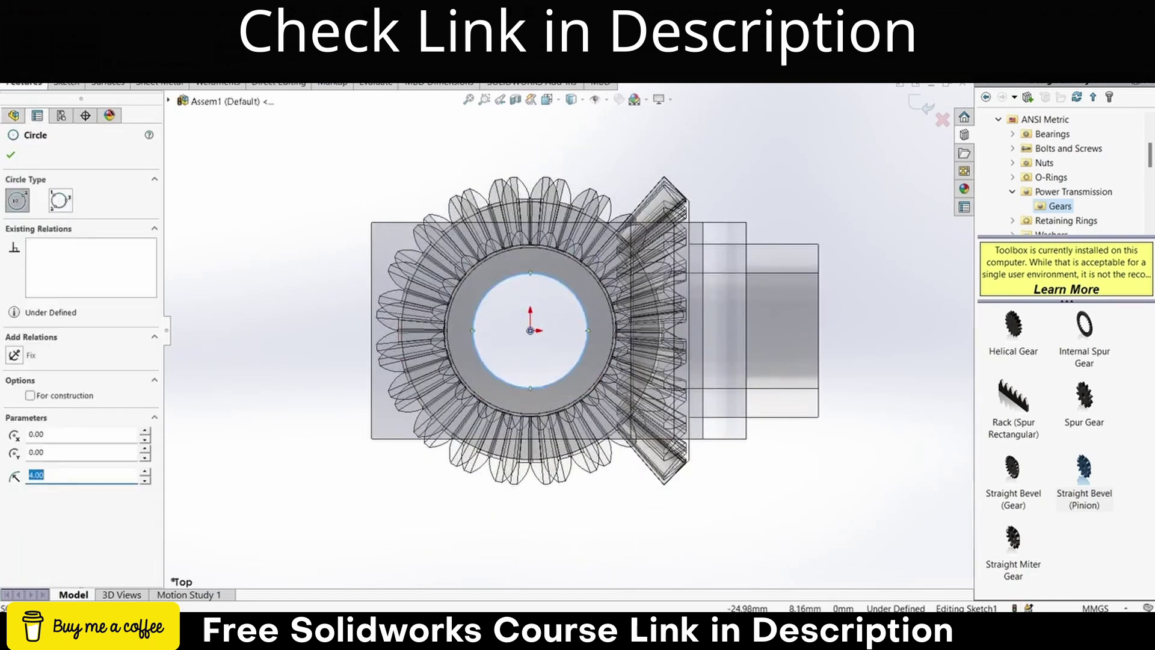
Step: Extrude the circle 80 mm upward and 15 mm in the second direction as a rod, and return to the assembly
click(75, 51)
scroll(586, 394, up, 8)
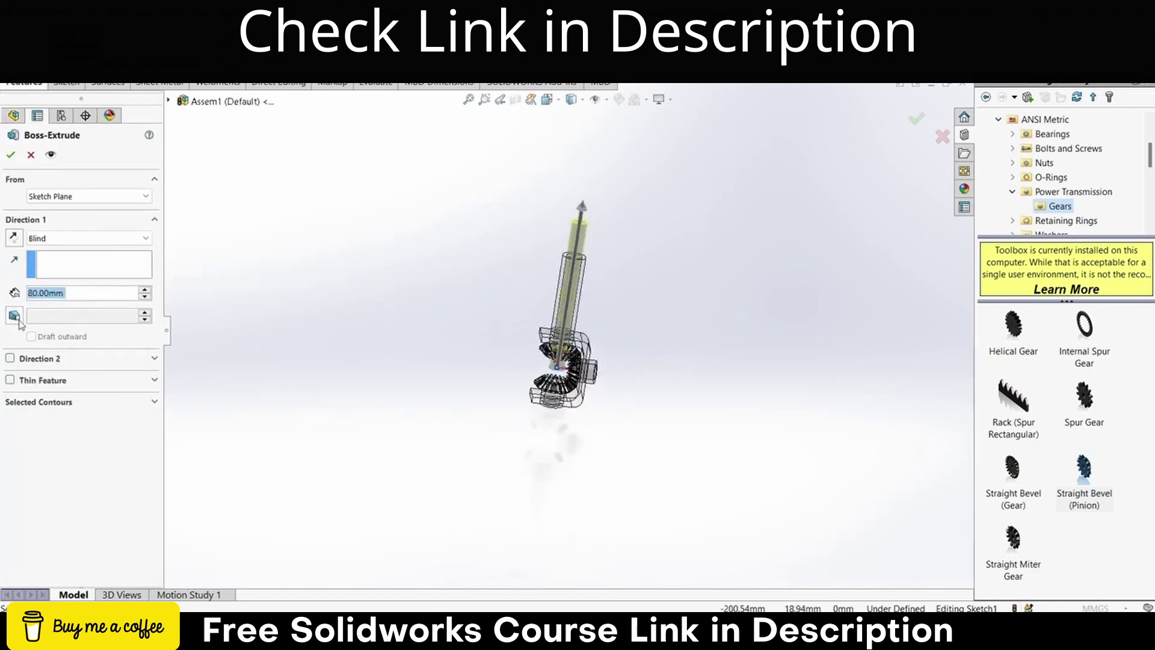
scroll(549, 396, down, 9)
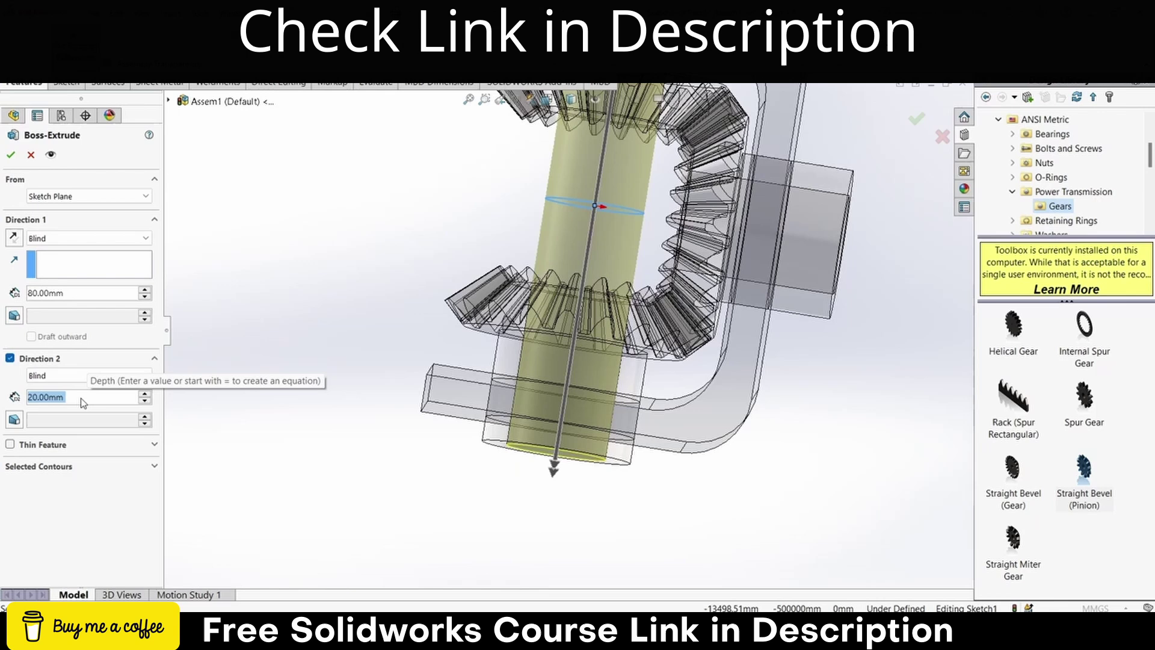
scroll(426, 315, up, 9)
scroll(575, 169, down, 4)
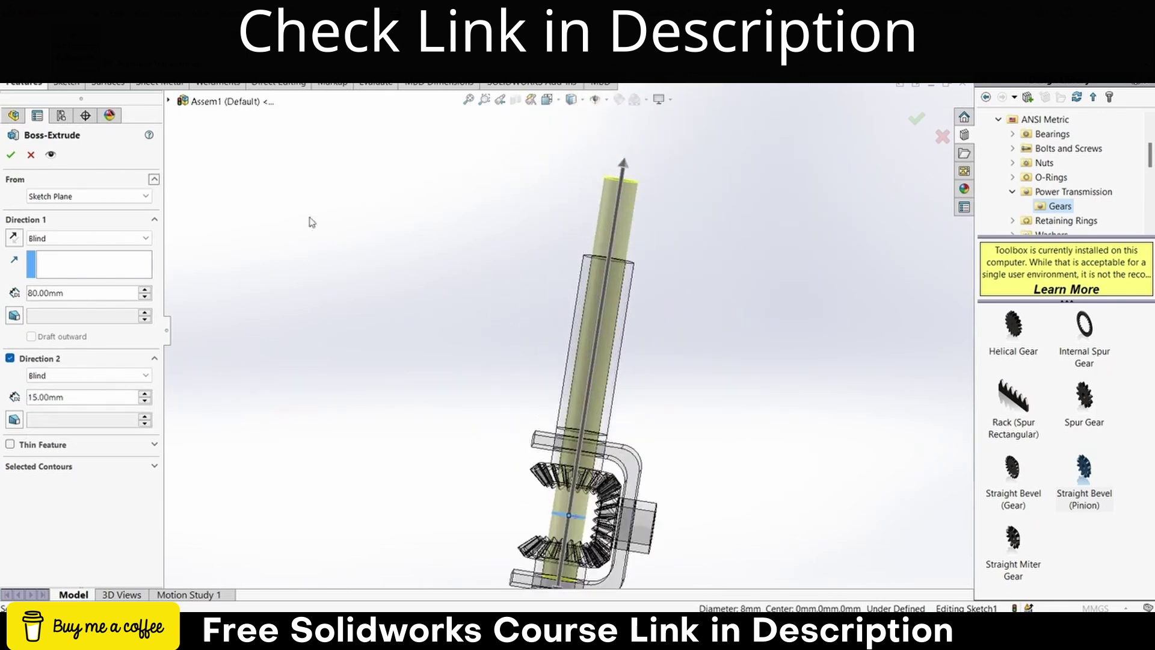
click(12, 155)
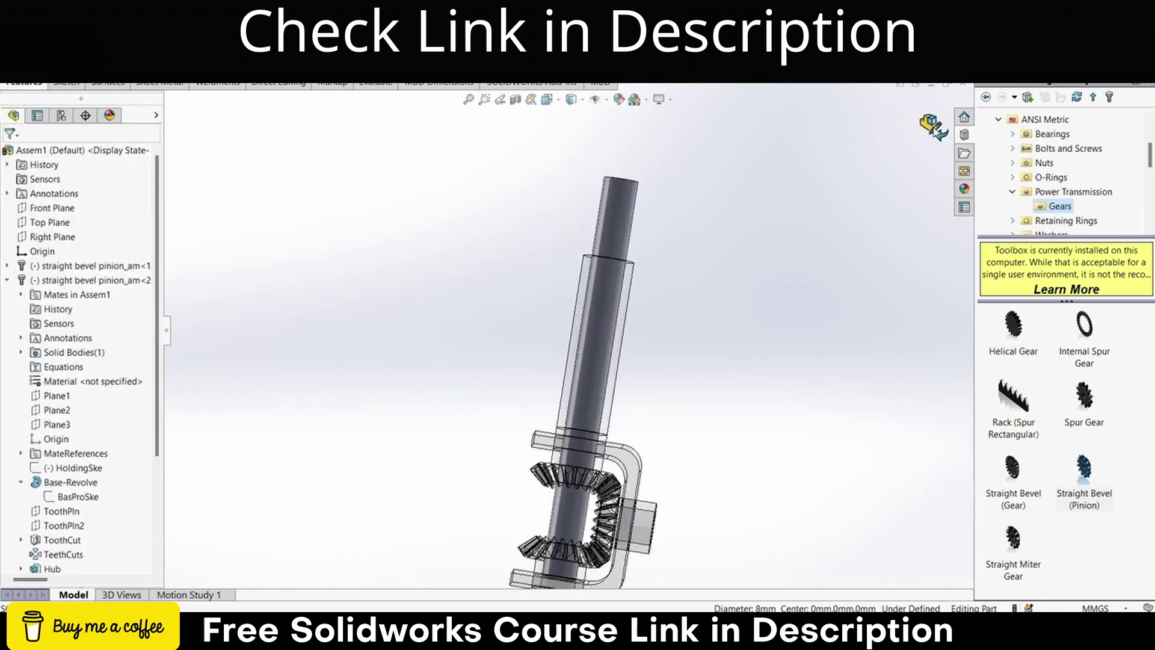
click(934, 127)
Step: Mate the rod's cylindrical face concentric with the lower pinion's bore
scroll(517, 438, down, 5)
click(87, 45)
scroll(652, 361, down, 3)
click(638, 364)
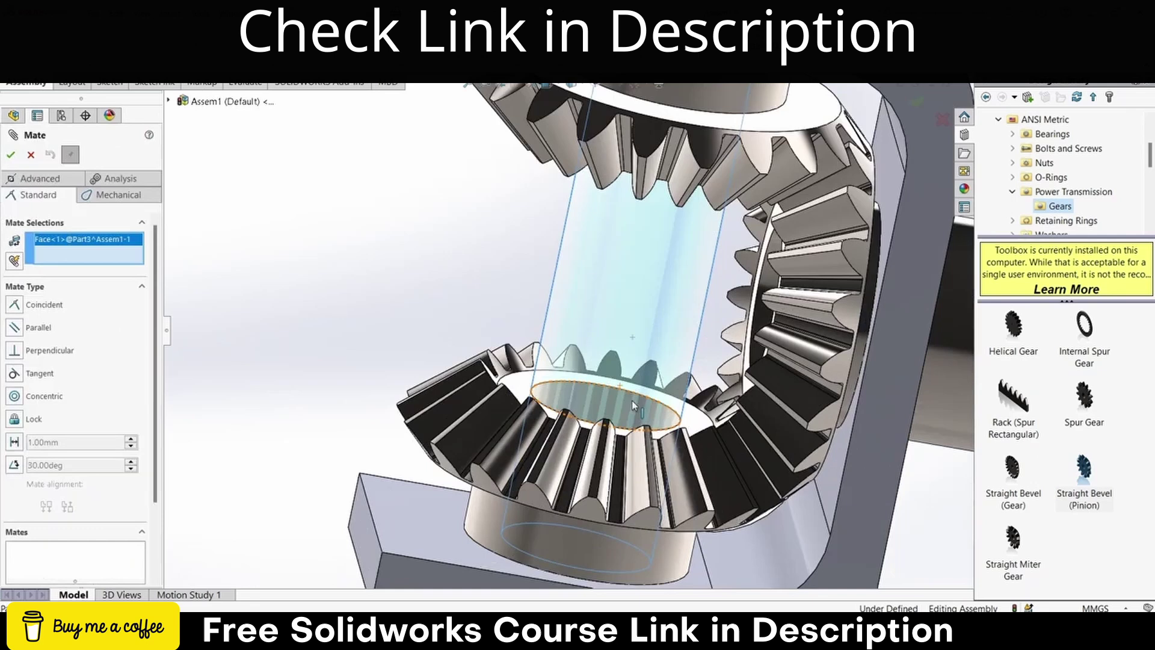
click(632, 405)
click(647, 441)
click(818, 424)
Step: Add a 5 mm distance mate between the rod's lower end face and the lower pinion's hub face
scroll(620, 209, up, 3)
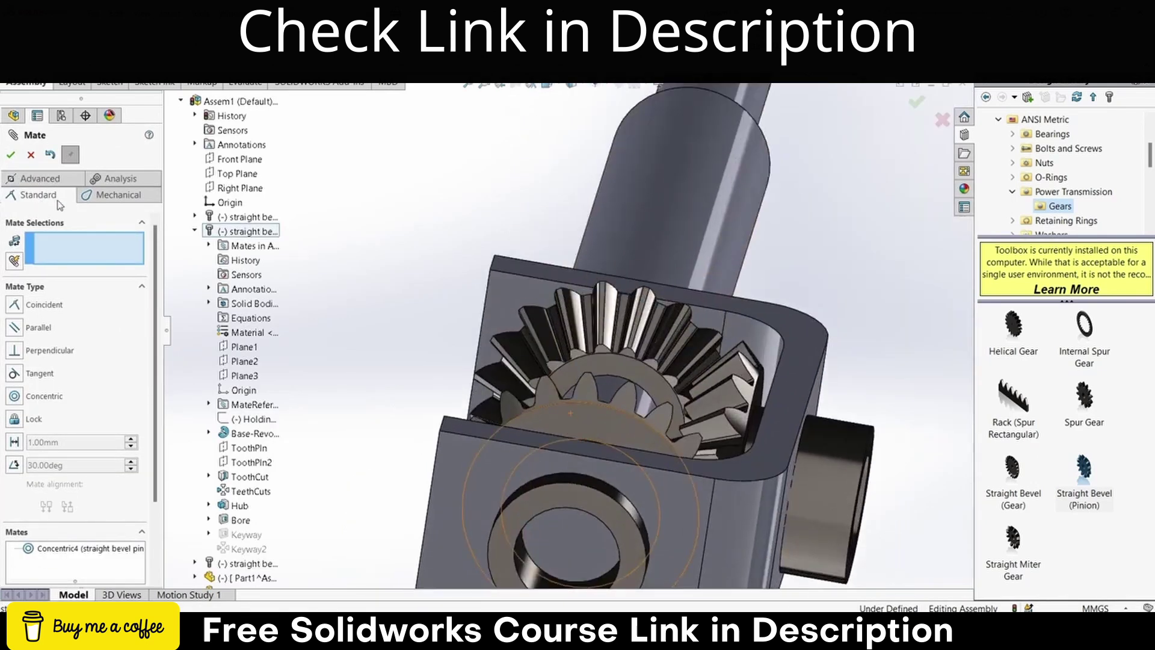
click(548, 531)
click(627, 532)
click(712, 552)
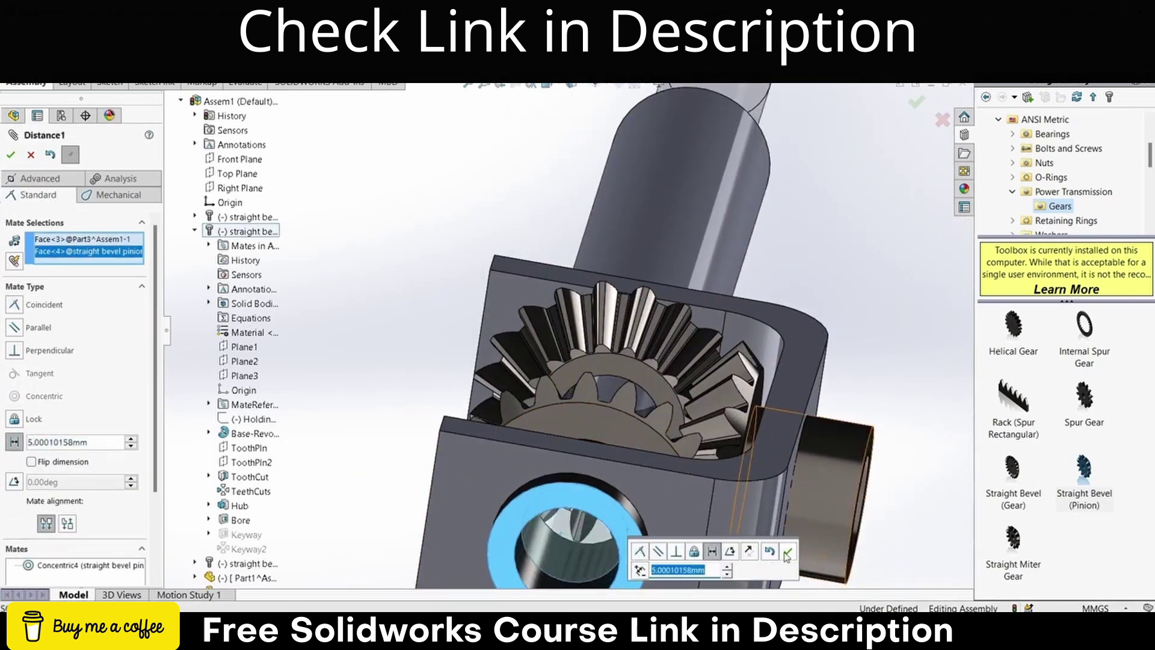
text(5)
key(Return)
click(787, 552)
key(Escape)
Step: Examine how the rod fits inside the tube above the bracket
scroll(674, 385, up, 5)
drag(649, 337, 591, 278)
drag(369, 234, 536, 341)
scroll(535, 341, up, 2)
scroll(535, 337, down, 4)
click(534, 170)
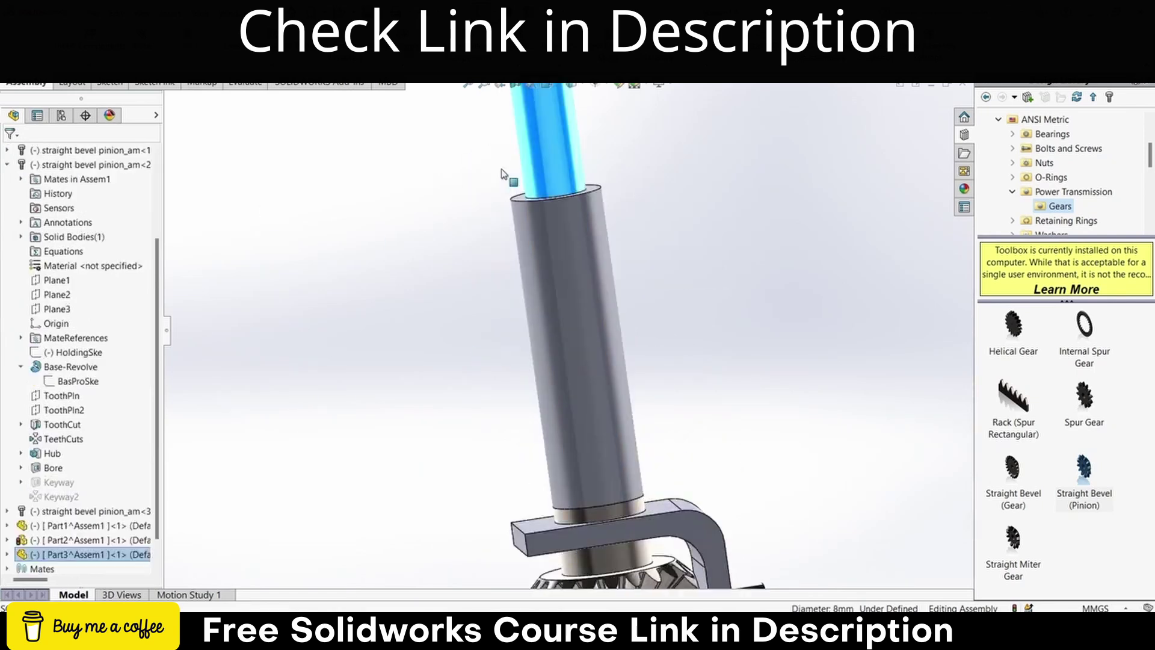
click(571, 229)
click(713, 269)
scroll(710, 269, up, 3)
scroll(90, 259, up, 3)
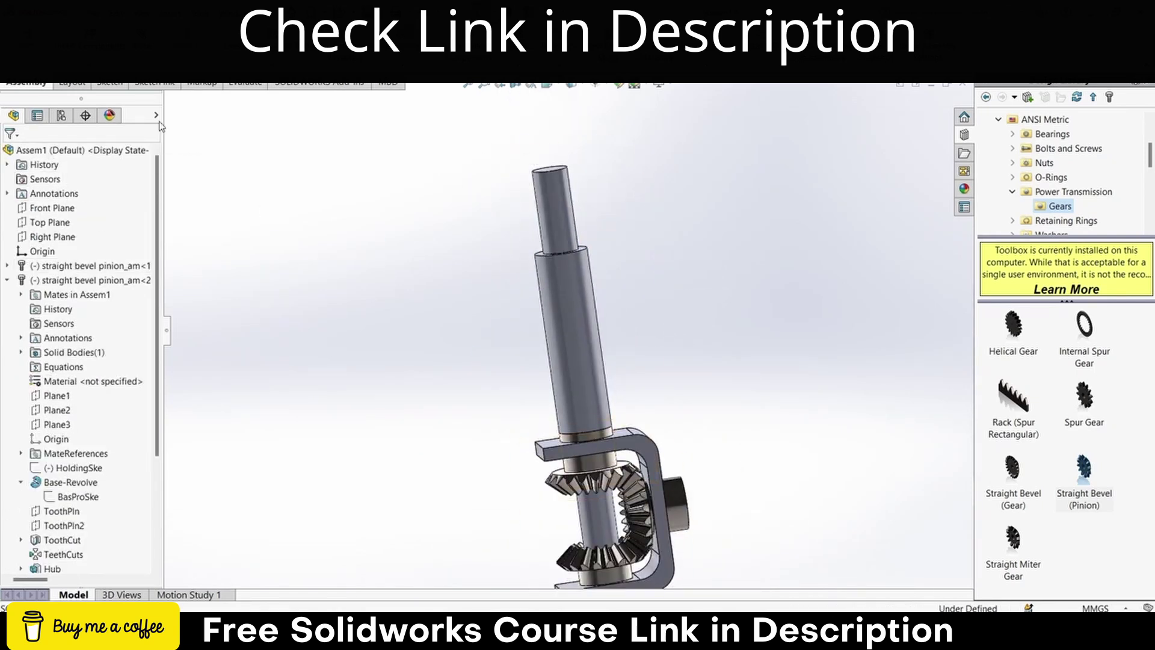
Step: Create a new in-context part with its sketch on the assembly's Front Plane
click(69, 62)
click(90, 94)
click(56, 208)
key(ctrl+8)
scroll(624, 277, down, 2)
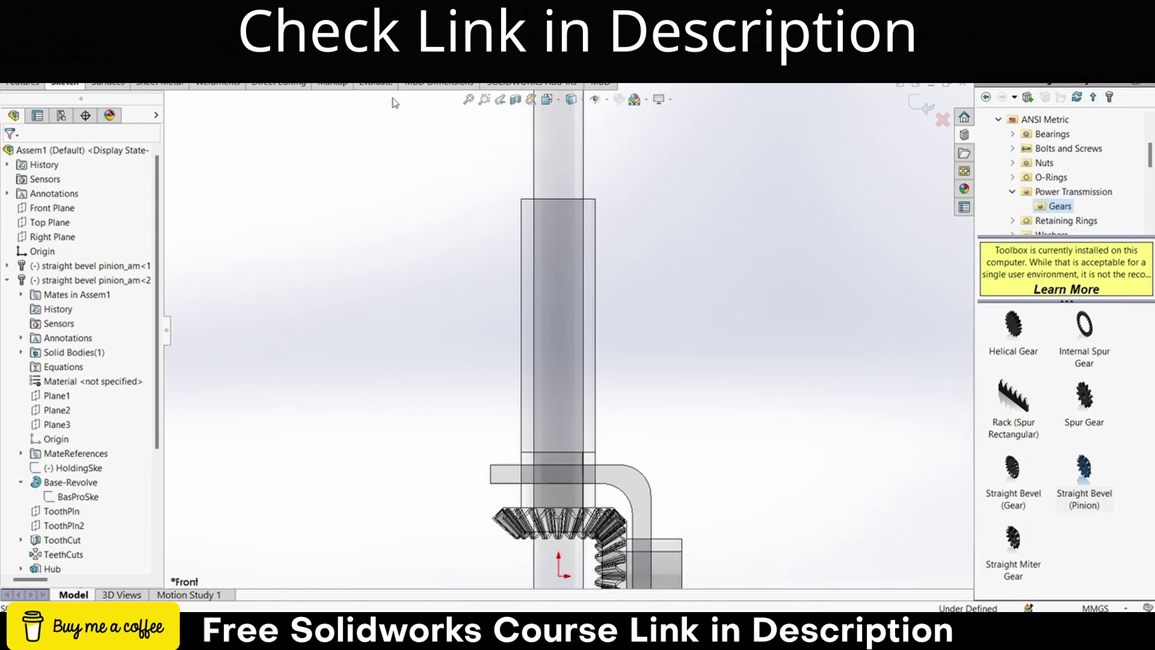
click(328, 33)
click(349, 64)
scroll(530, 337, up, 1)
click(560, 534)
key(Escape)
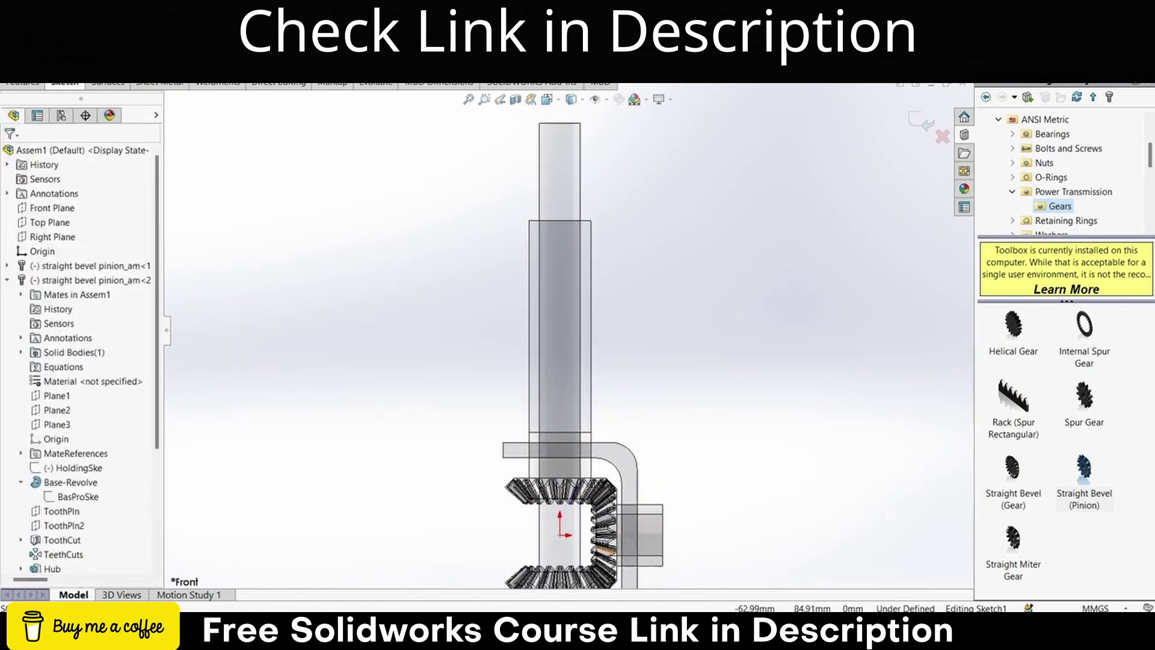
Step: Sketch a vertical centerline from the origin up to the top end of the rod
click(328, 32)
click(349, 63)
click(560, 534)
click(560, 123)
key(Escape)
scroll(592, 285, down, 3)
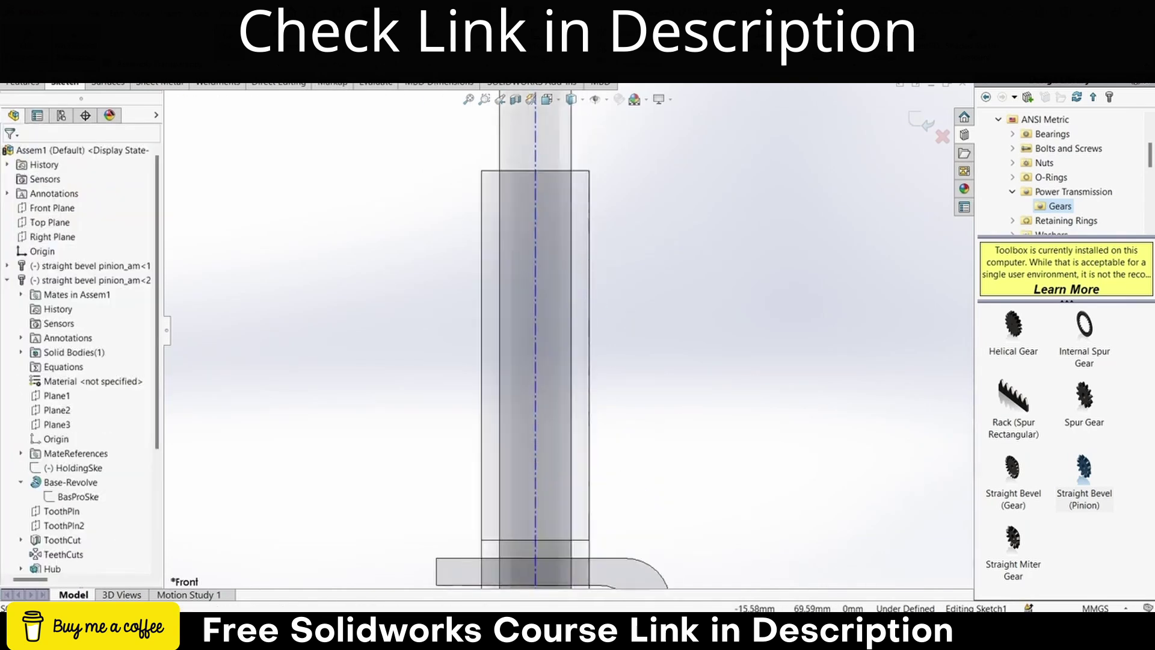
Step: Sketch a rectangle about 4.6 by 7 mm outside the tube's upper wall and dimension its inner side 6 mm from the centerline
key(r)
click(589, 203)
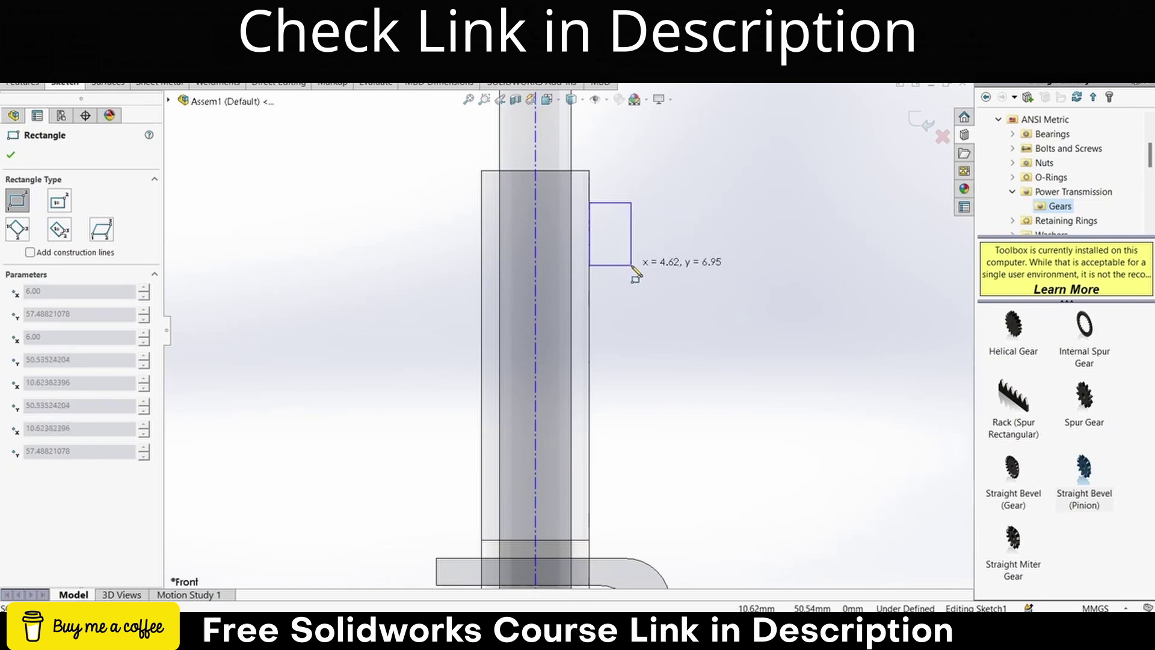
click(631, 266)
key(d)
click(535, 240)
click(589, 242)
click(555, 233)
click(515, 215)
Step: Dimension the rectangle's height as 7 mm
click(536, 229)
click(589, 229)
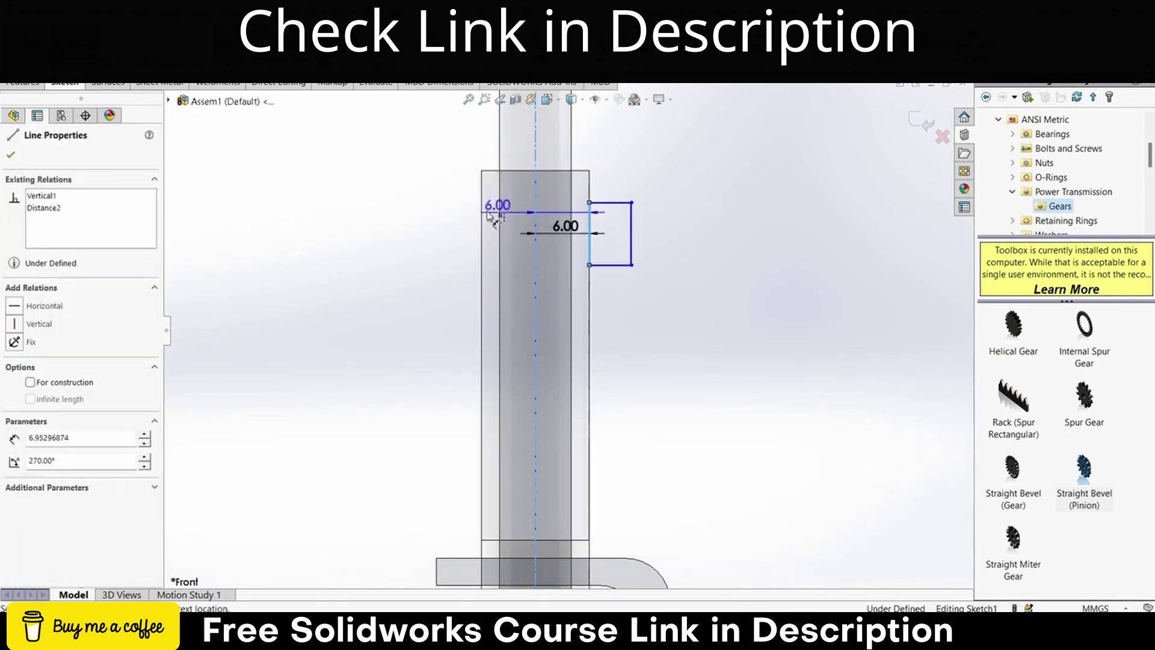
click(454, 229)
text(7)
key(Return)
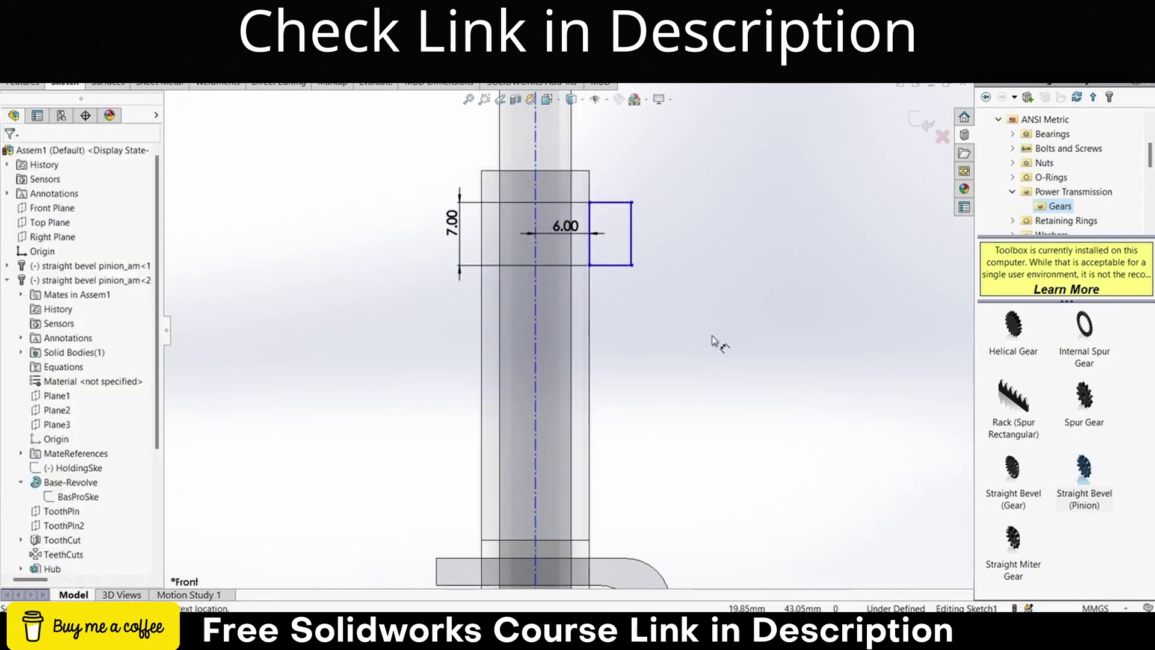
Step: Dimension the rectangle's bottom edge 50 mm above the sketch origin
scroll(568, 337, up, 3)
click(593, 296)
click(549, 555)
click(463, 324)
text(50)
key(Return)
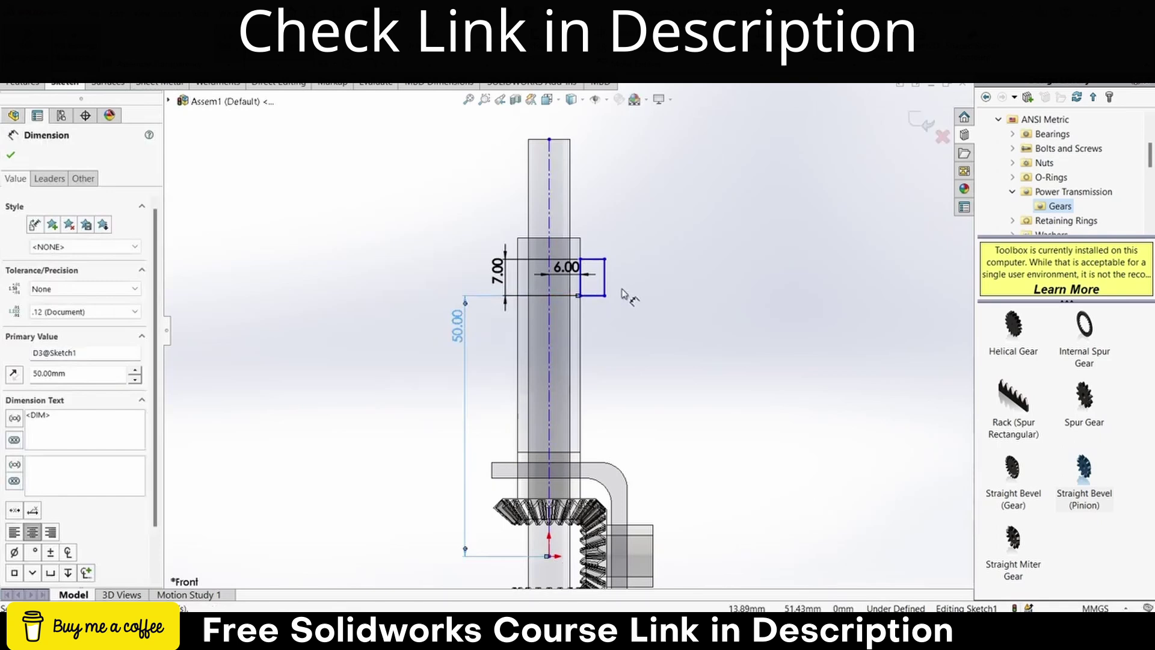
Step: Dimension the rectangle's width as 4 mm
scroll(624, 295, up, 3)
click(562, 225)
click(566, 190)
text(4)
key(Return)
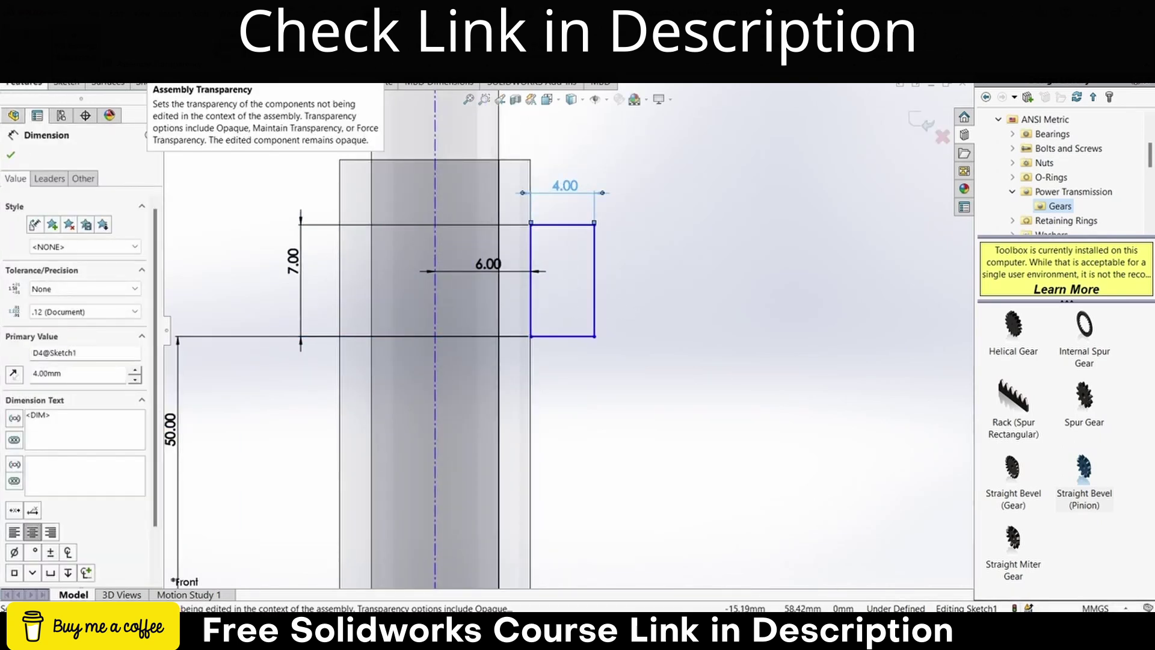
Step: Revolve the 4 by 7 mm rectangle about the vertical centerline into a collar around the tube
click(201, 51)
click(11, 155)
scroll(77, 373, down, 4)
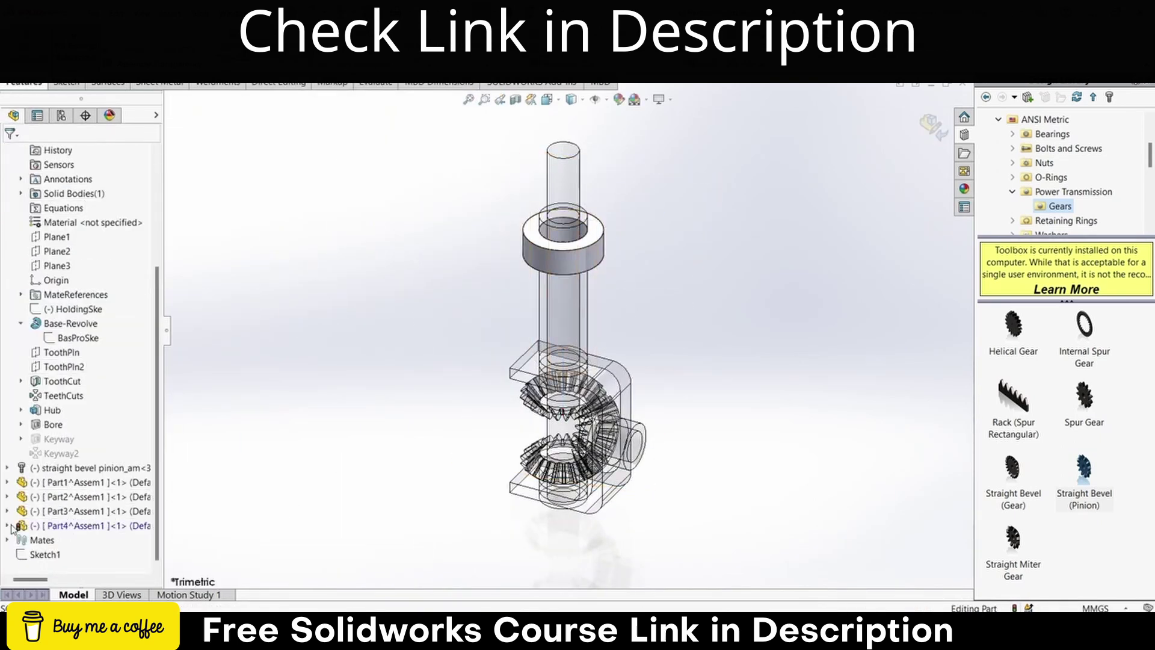
Step: Start a new sketch on the collar part's own Front Plane
click(7, 526)
scroll(66, 511, down, 3)
click(67, 496)
click(81, 475)
scroll(586, 228, down, 4)
click(104, 37)
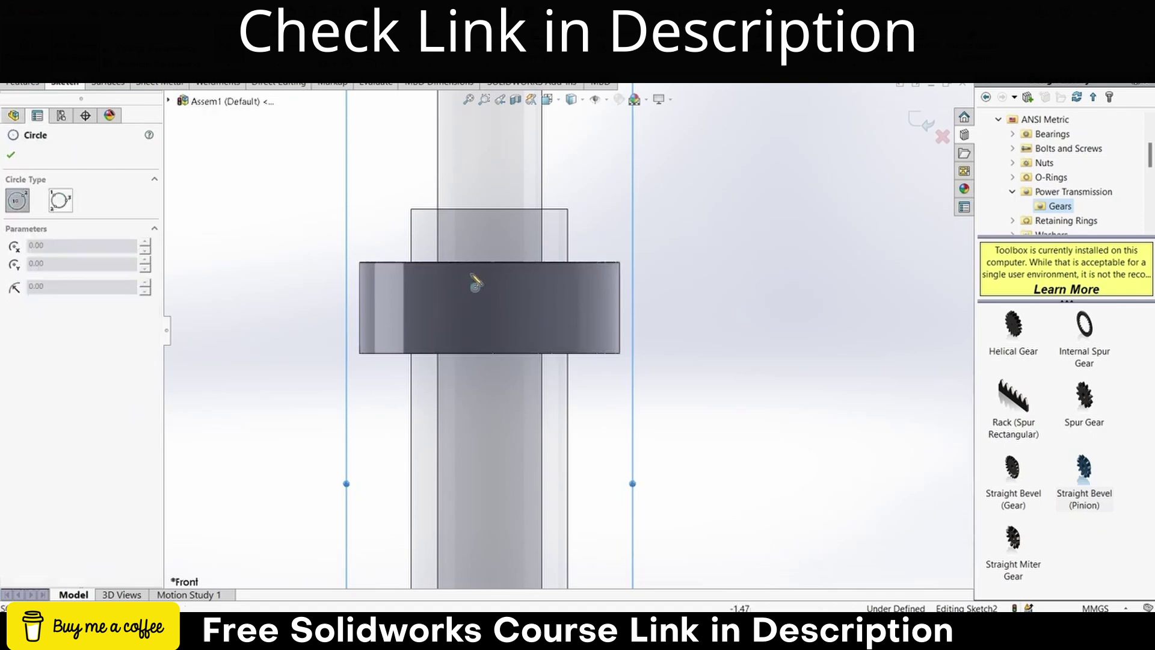
Step: Sketch a vertical centerline through the middle of the collar from its top edge to its bottom edge
click(332, 35)
click(355, 67)
click(489, 262)
click(490, 353)
key(Escape)
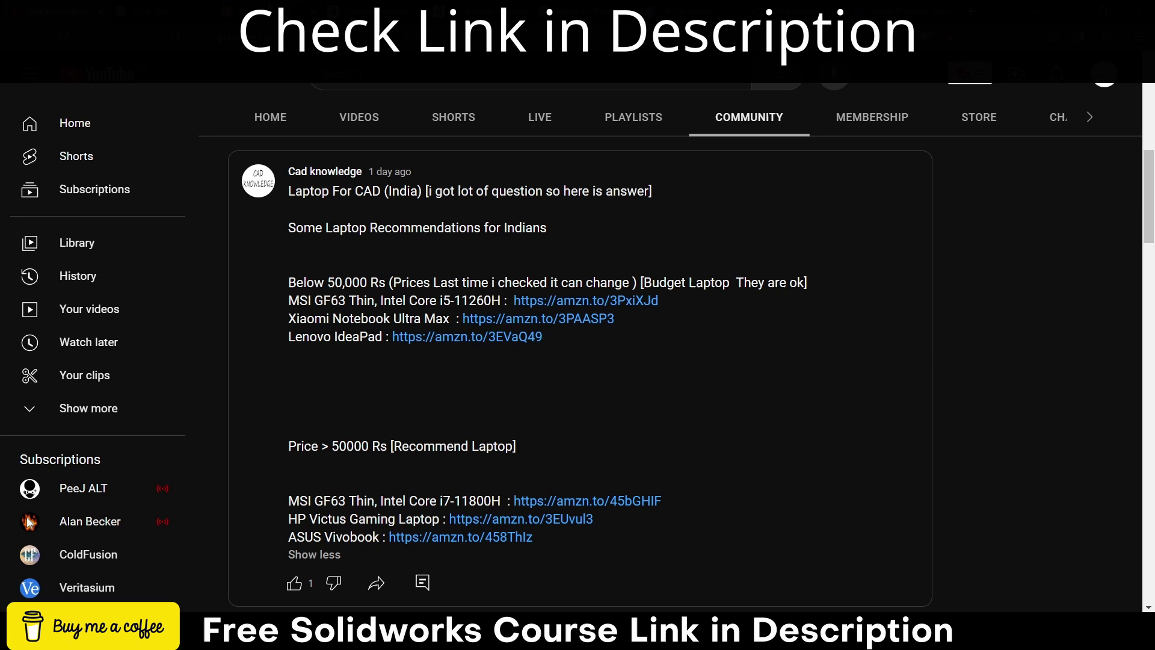
Step: Open the MSI GF63 Thin, Intel Core i5-11260H link from the YouTube community post of laptop recommendations
mouse_move(757, 352)
right_click(586, 300)
click(608, 313)
drag(276, 282, 379, 285)
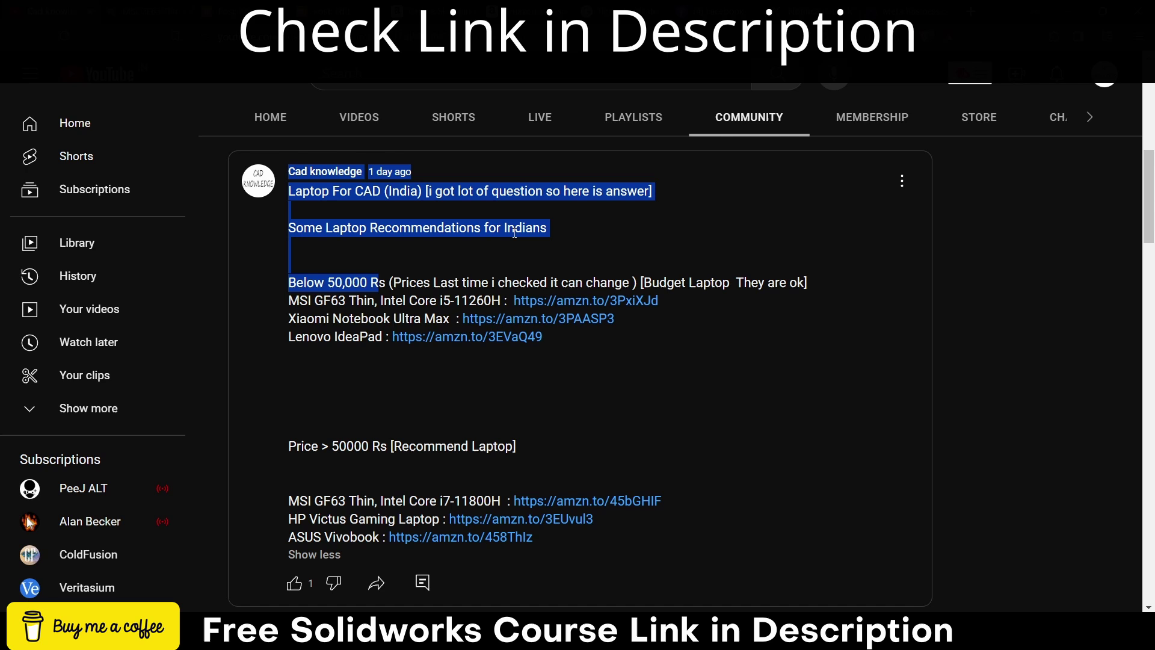
click(607, 305)
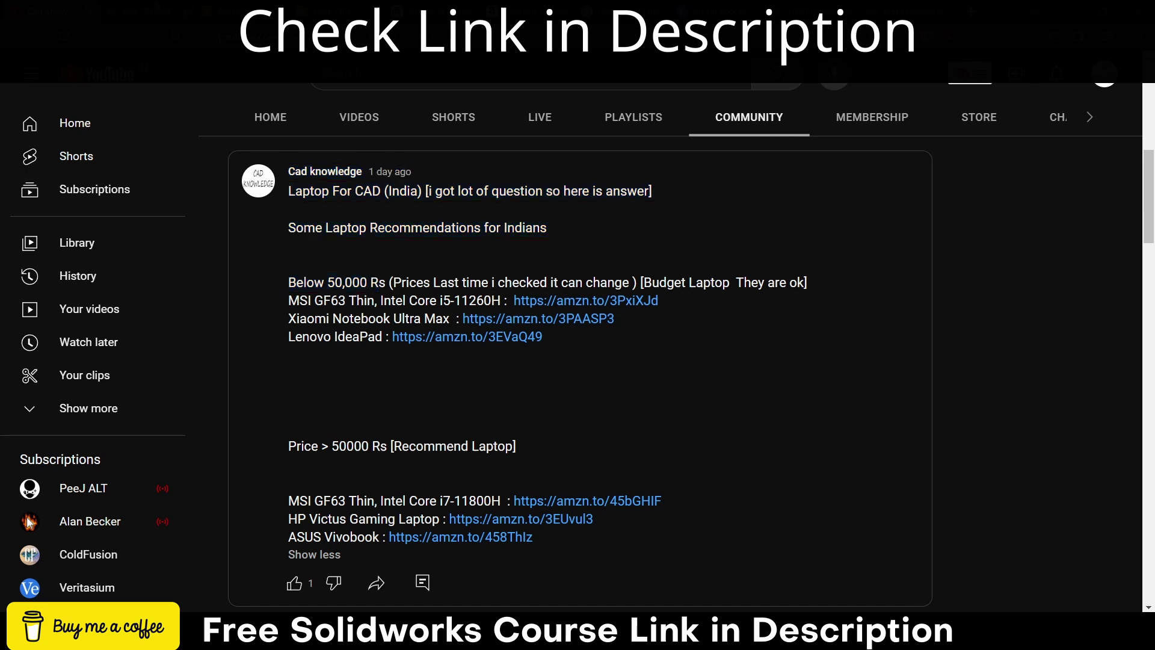
scroll(876, 284, down, 1)
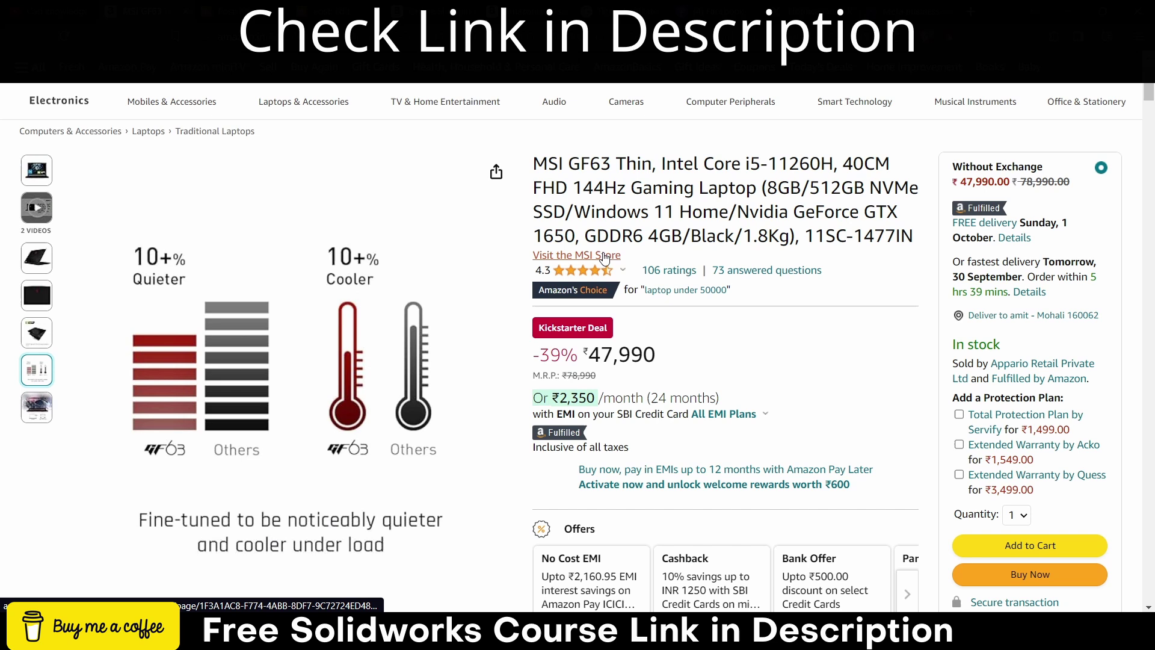
Step: Review the specifications in the MSI GF63 Thin laptop's product title and return to the YouTube recommendations post
click(577, 270)
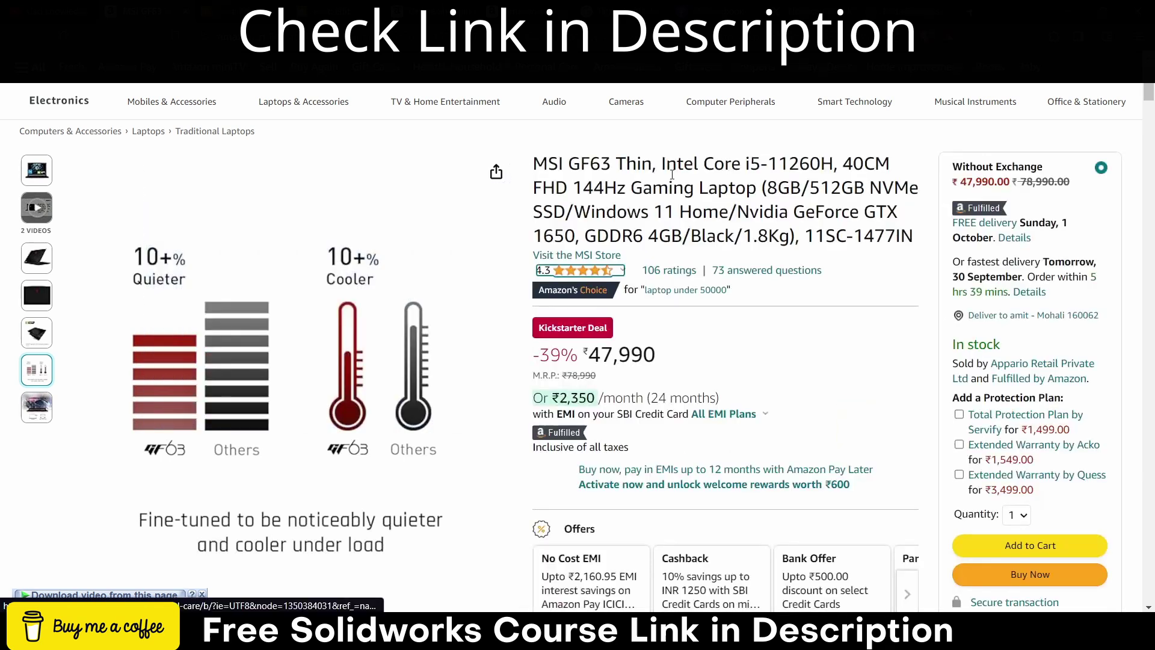
drag(535, 161, 691, 214)
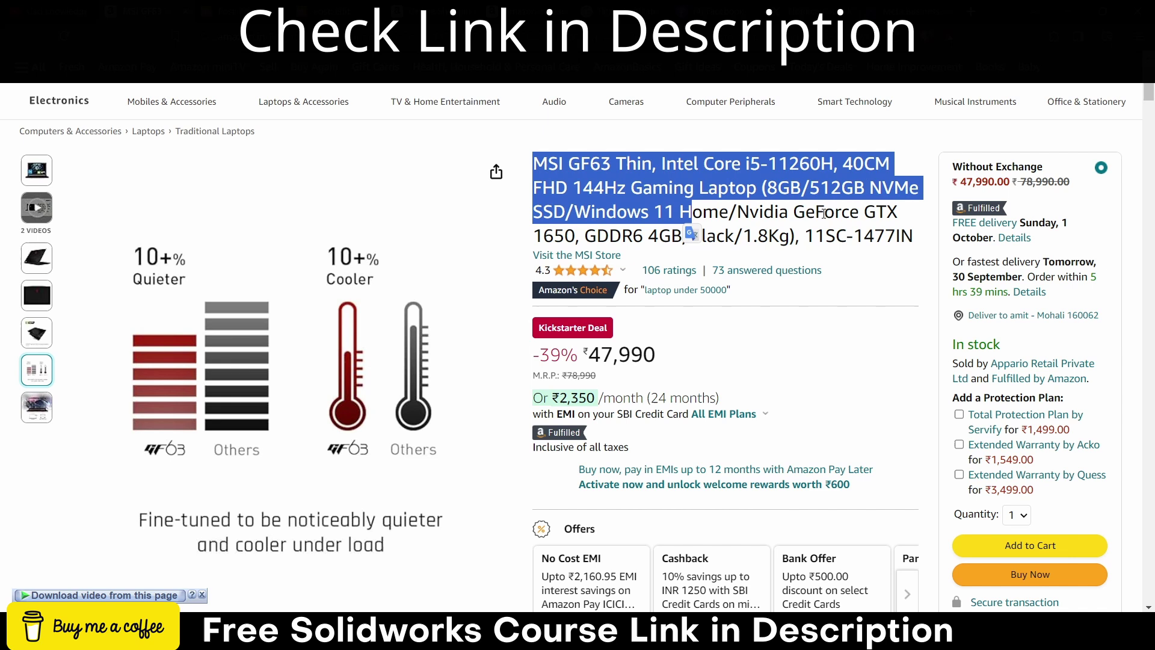
click(66, 9)
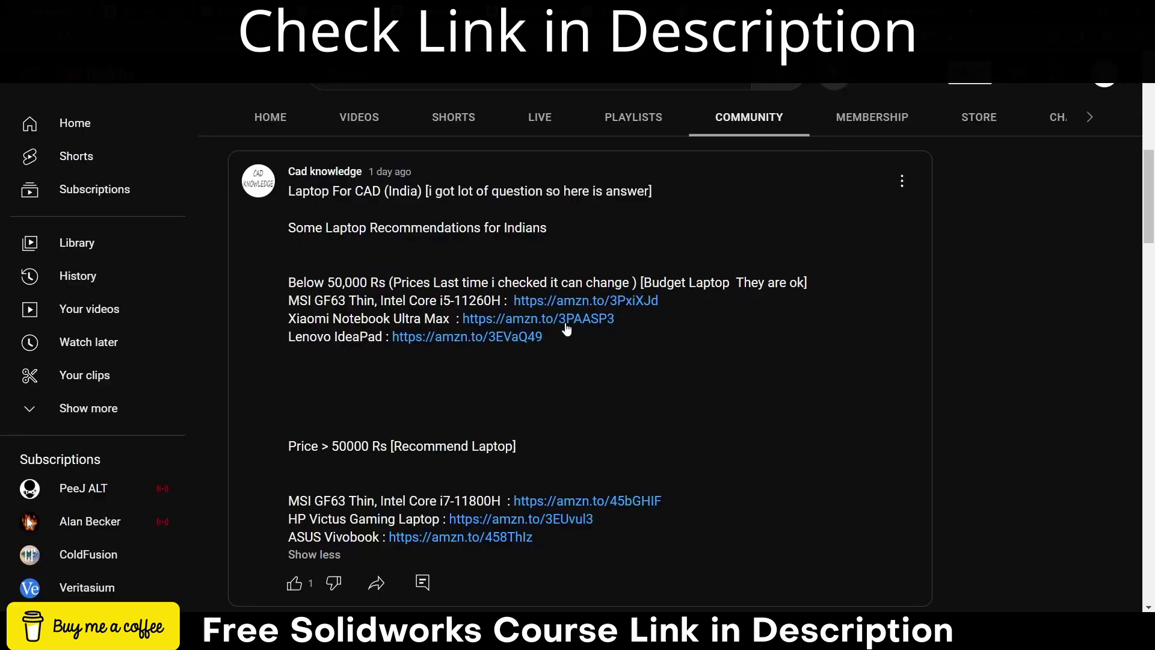
Step: Open the Lenovo IdeaPad and Xiaomi Notebook Ultra Max links from the laptop recommendations post in new browser tabs
right_click(473, 339)
click(492, 351)
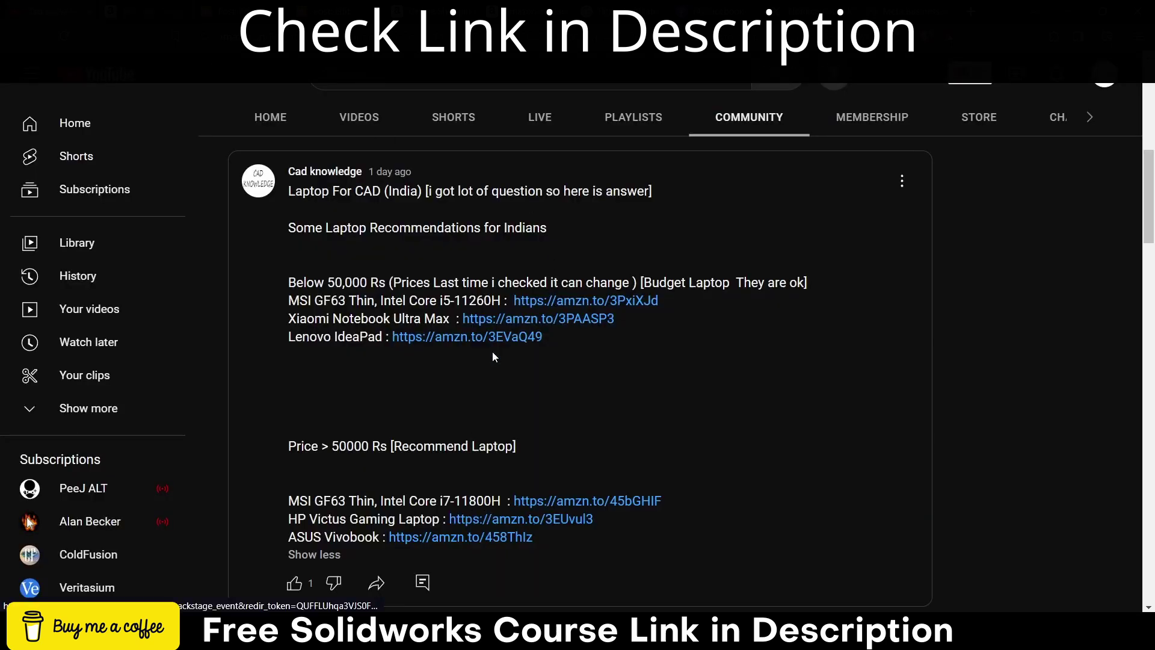
right_click(518, 323)
click(541, 332)
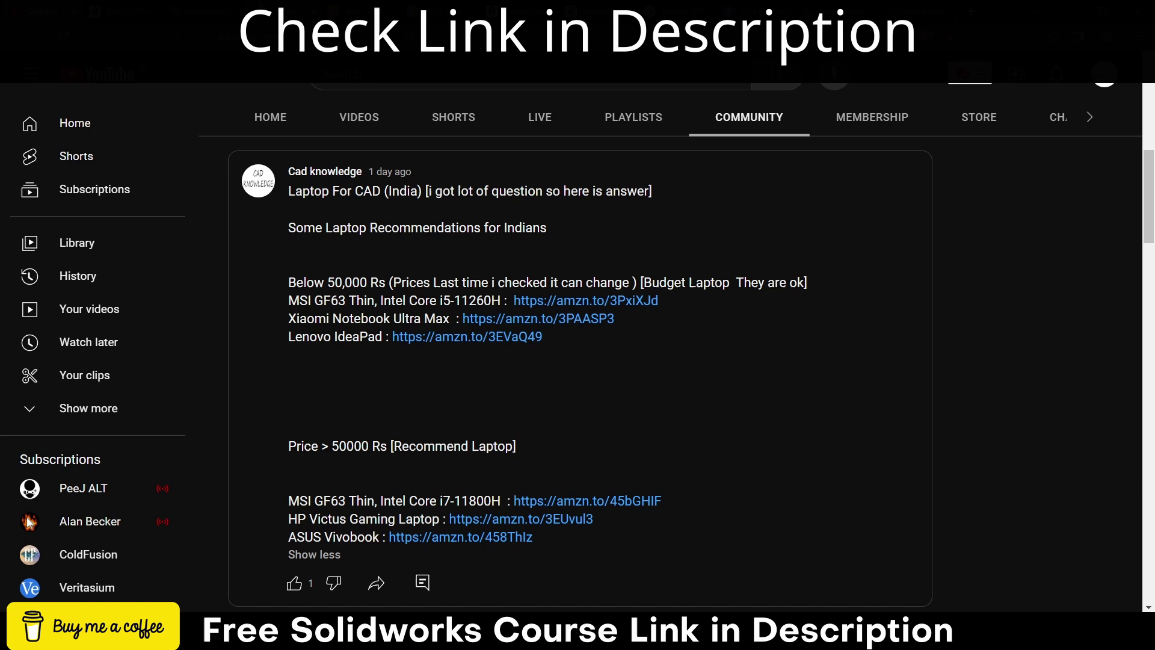
Step: Review the specifications and prices on the Lenovo IdeaPad Slim 3 and Xiaomi Notebook Ultra Max product pages
key(ctrl+Tab)
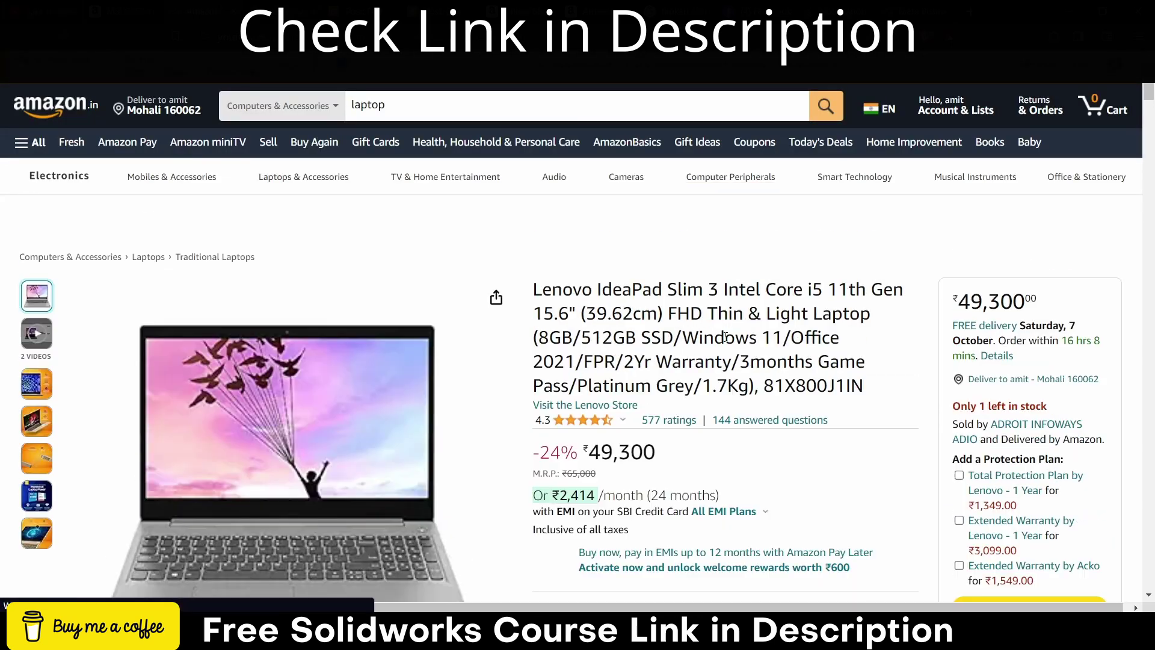
scroll(676, 364, down, 2)
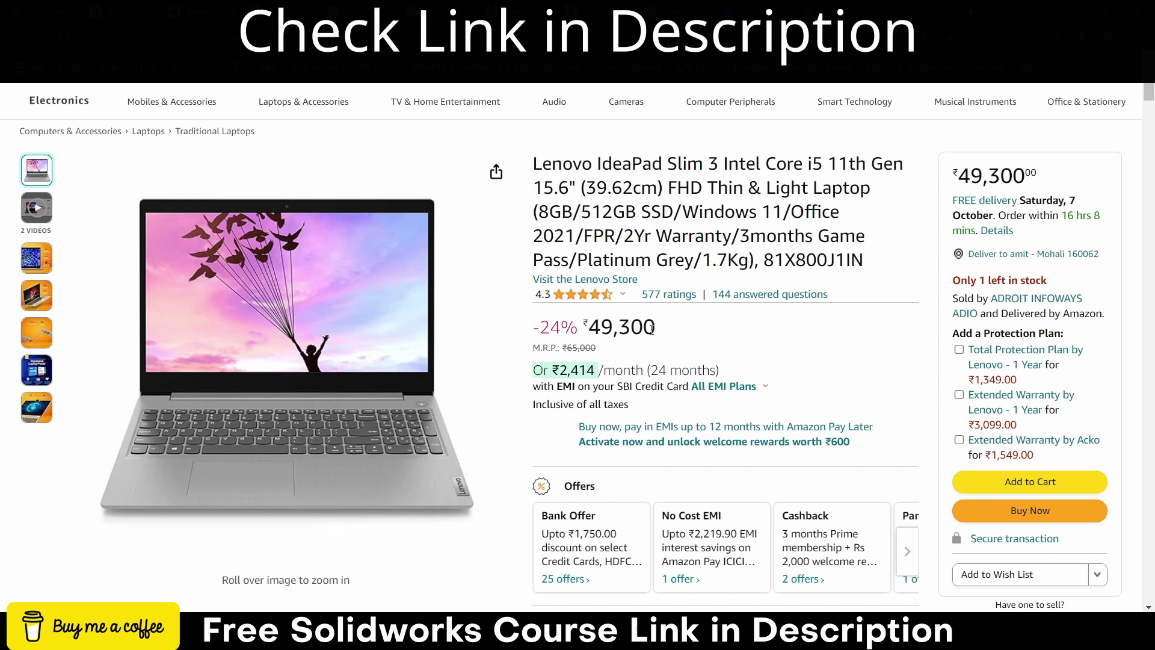
drag(561, 347, 649, 351)
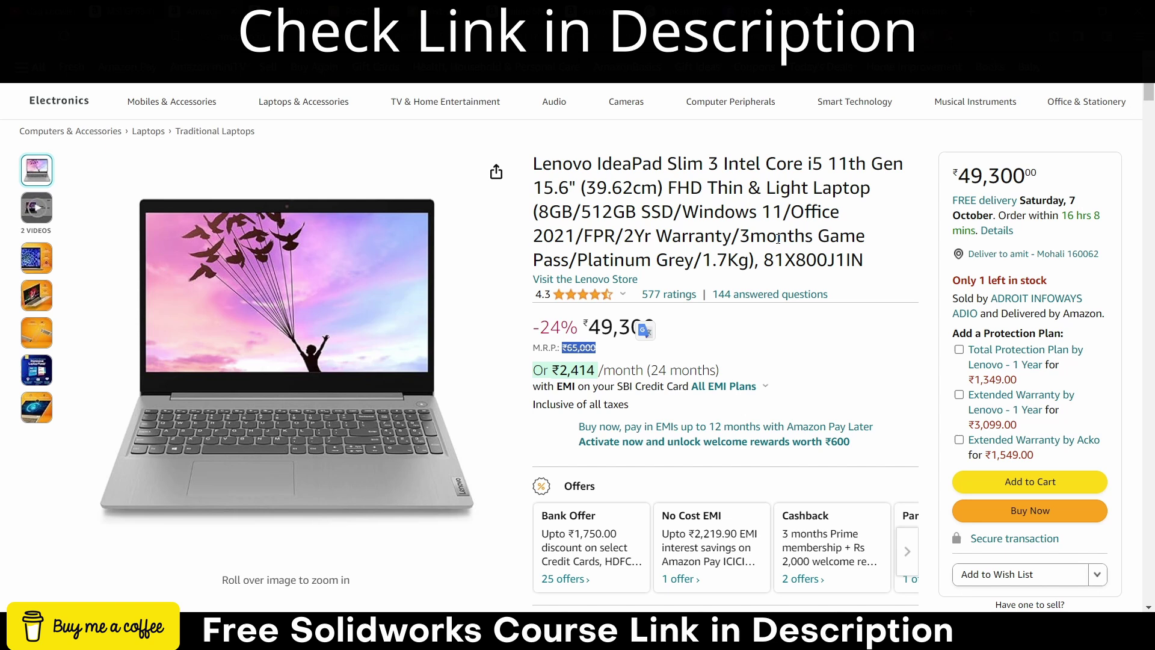
click(750, 238)
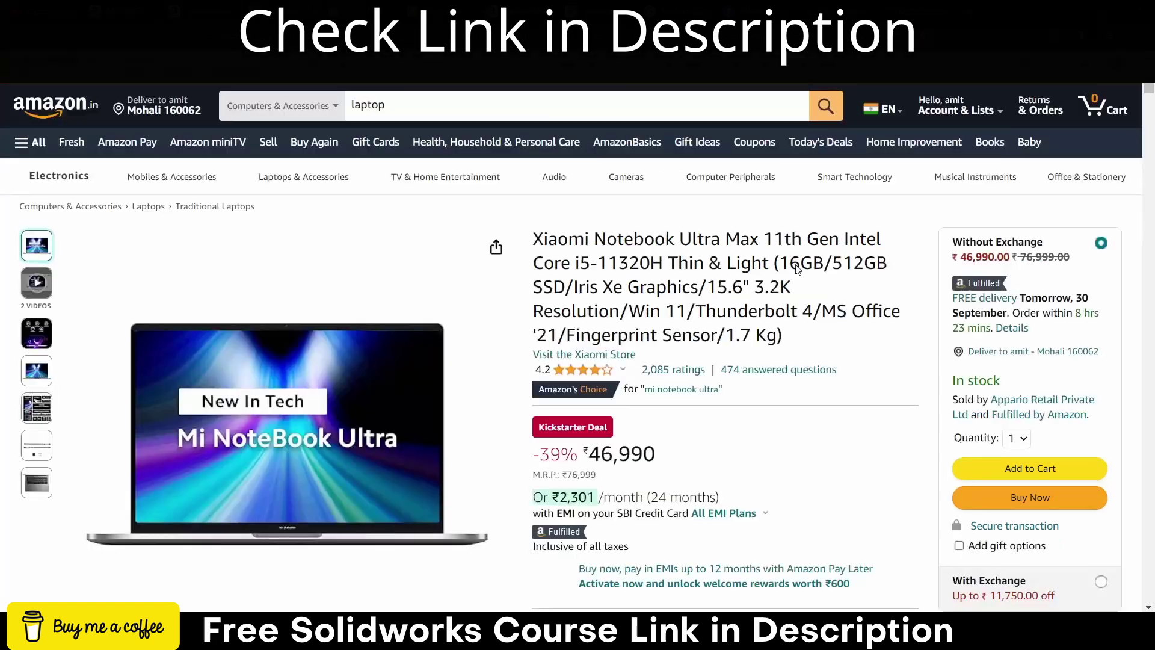
scroll(776, 176, down, 3)
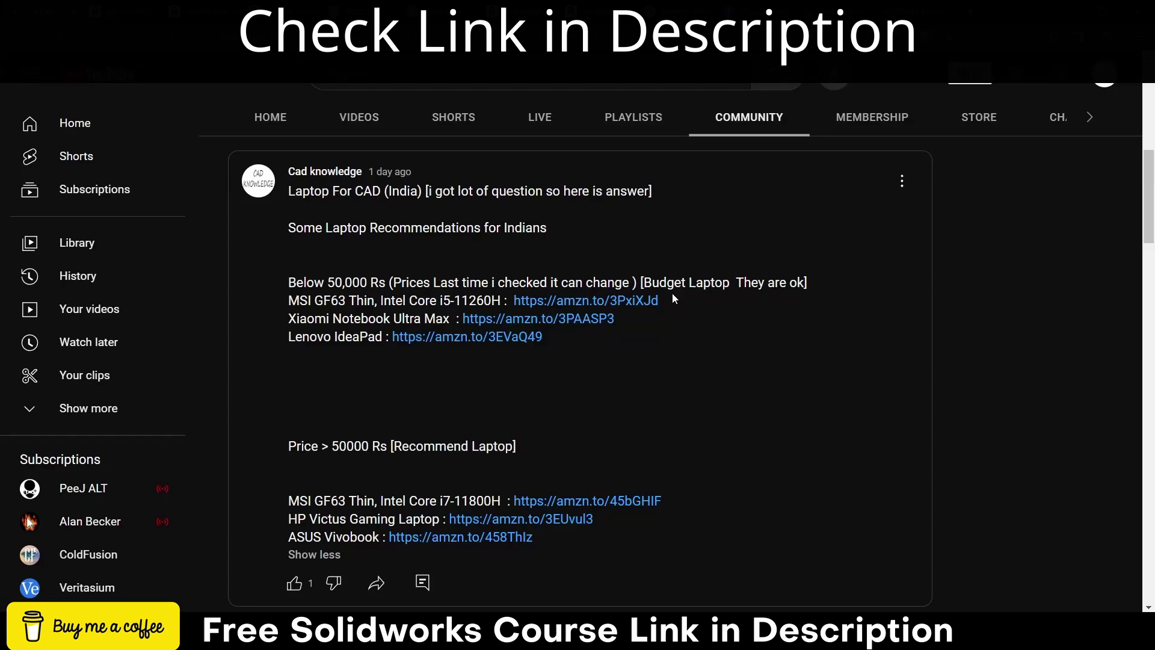
Step: Open the MSI GF63 Thin i7-11800H and HP Victus Gaming Laptop links from the YouTube recommendations post in new tabs
scroll(640, 314, down, 3)
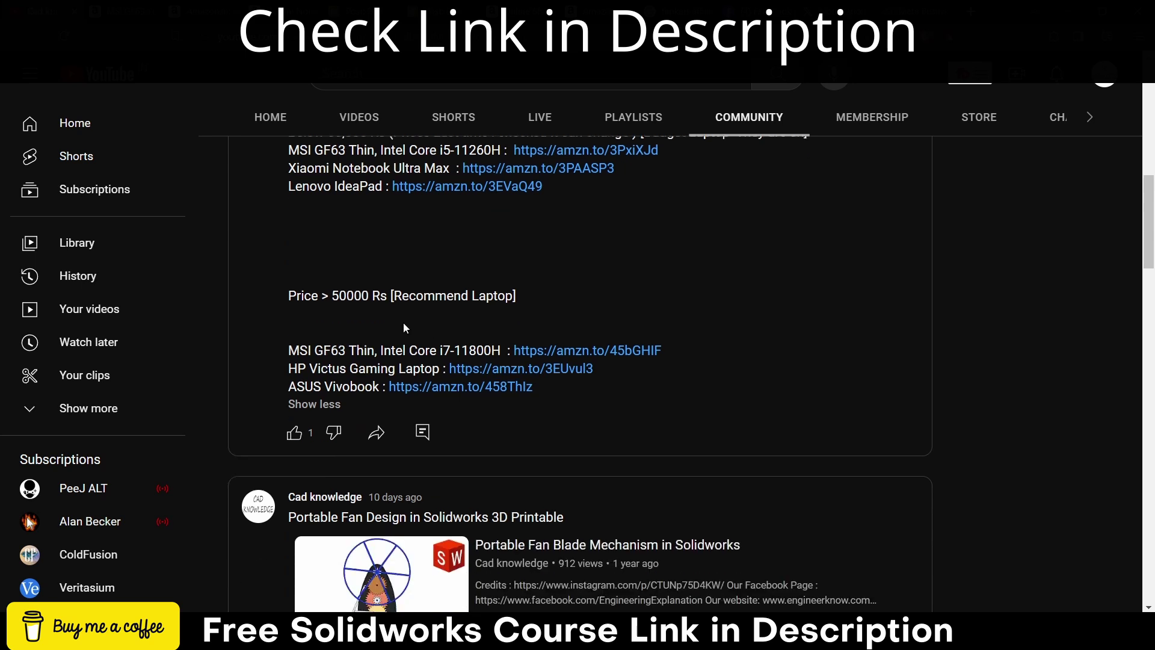
right_click(598, 351)
click(694, 115)
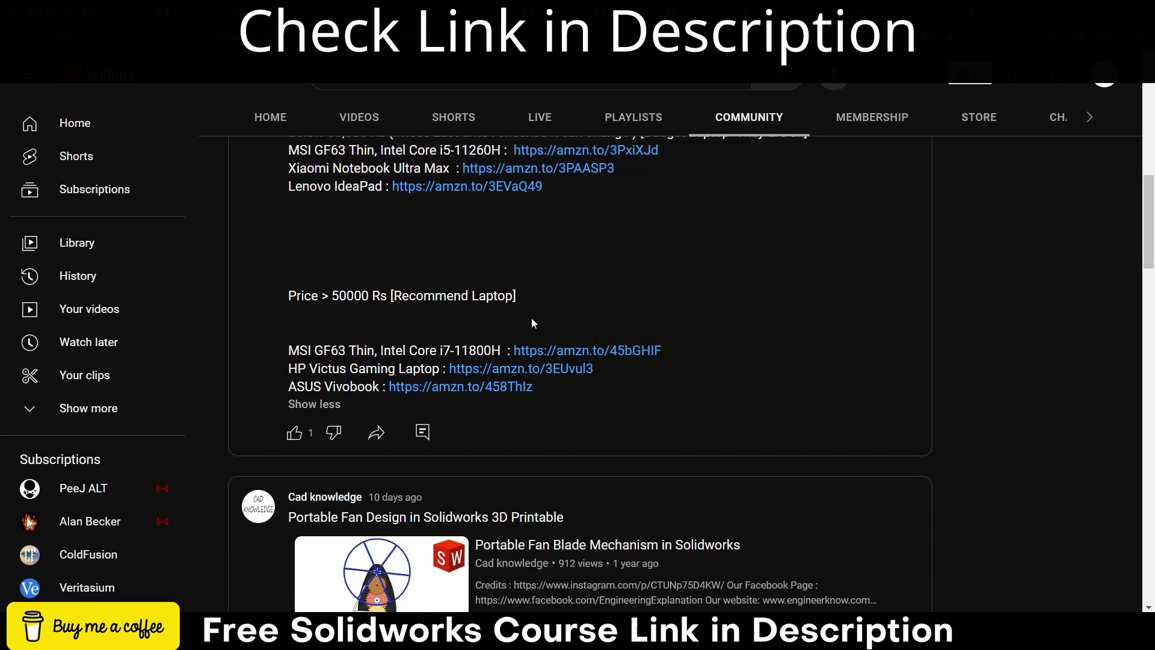
right_click(515, 369)
click(580, 136)
Step: Review the specifications and price on the MSI GF63 Thin, Intel Core i7-11800H product page
click(469, 12)
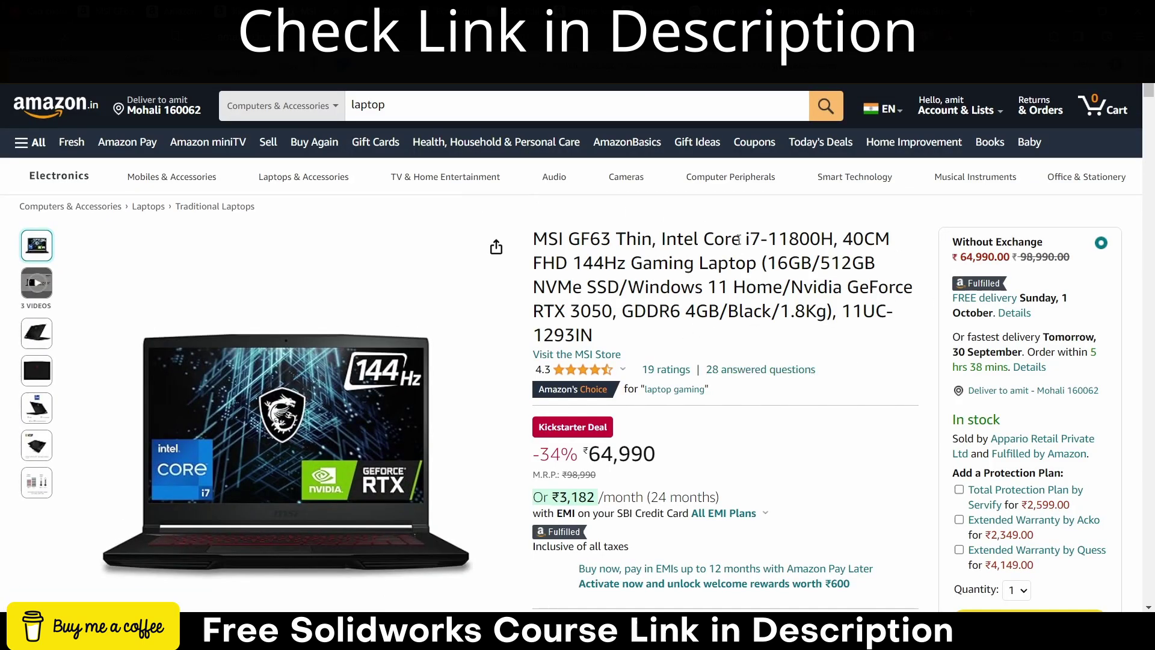
scroll(777, 313, down, 3)
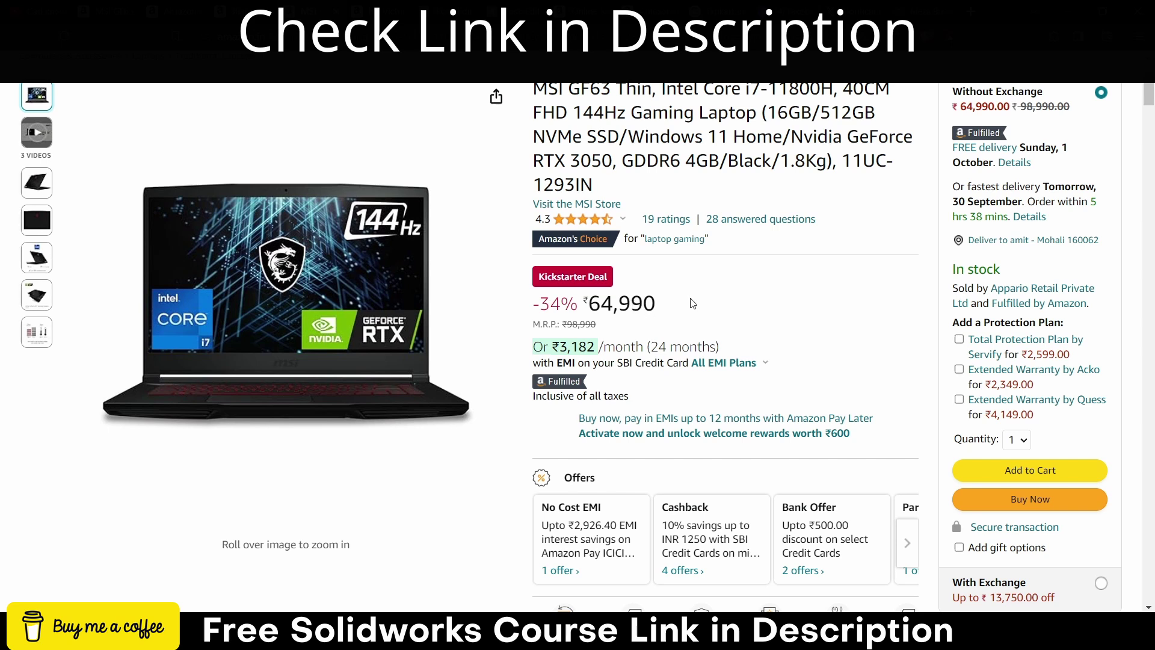
double_click(672, 306)
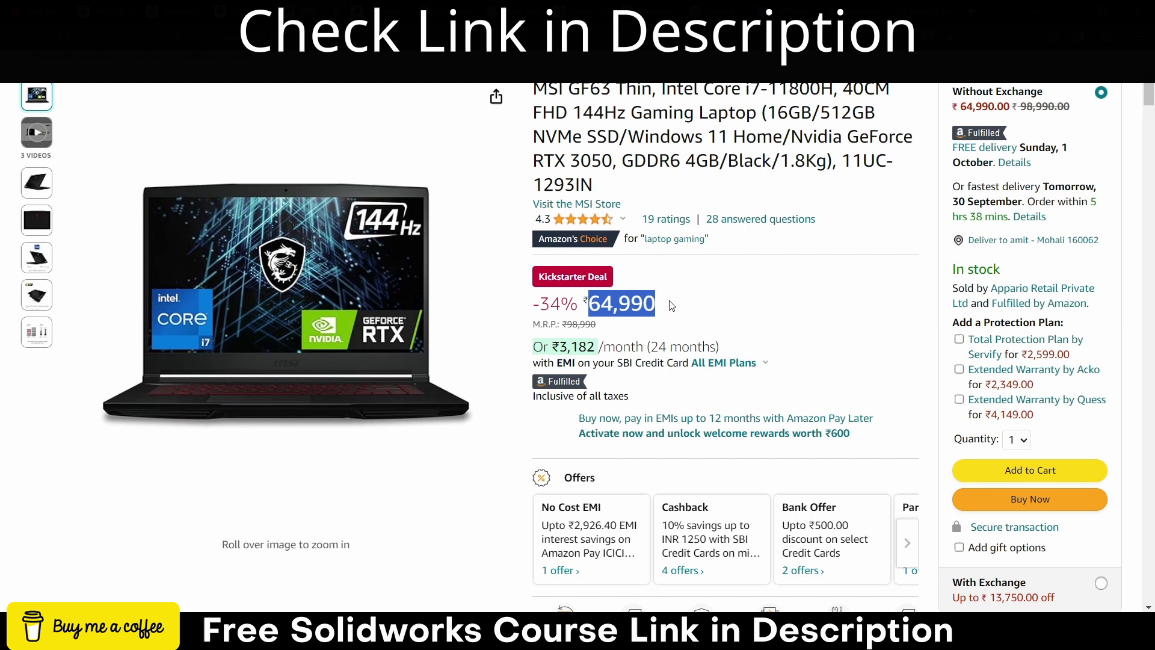
click(624, 326)
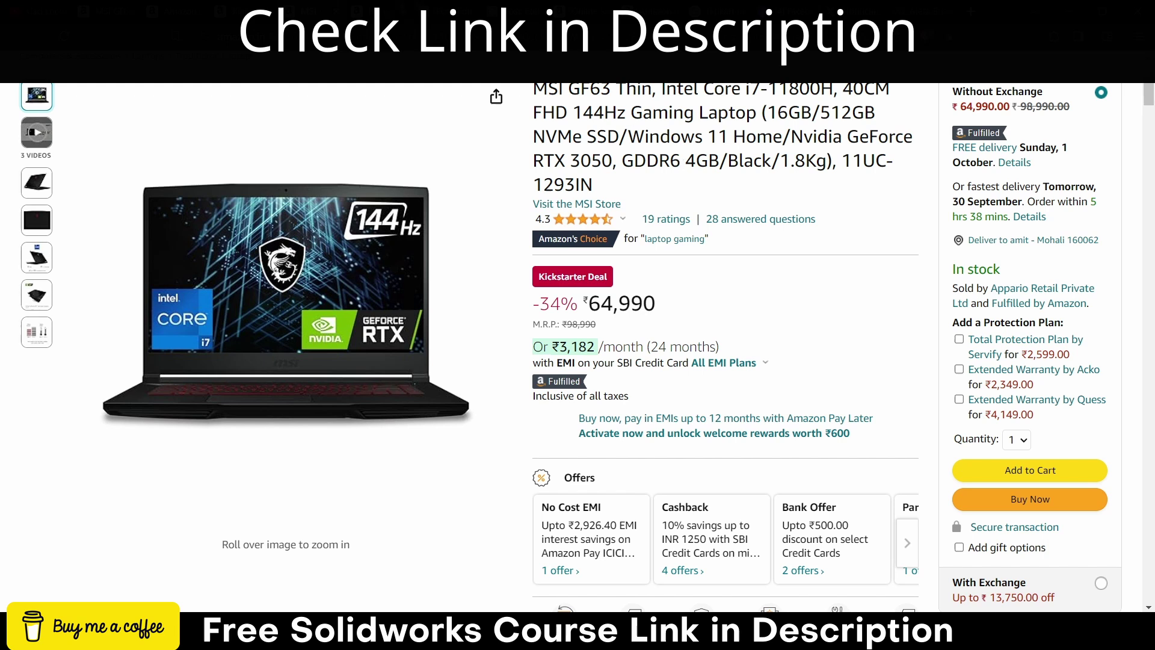
Step: Review the specifications, rating and price on the HP Victus Gaming Laptop product page
click(401, 11)
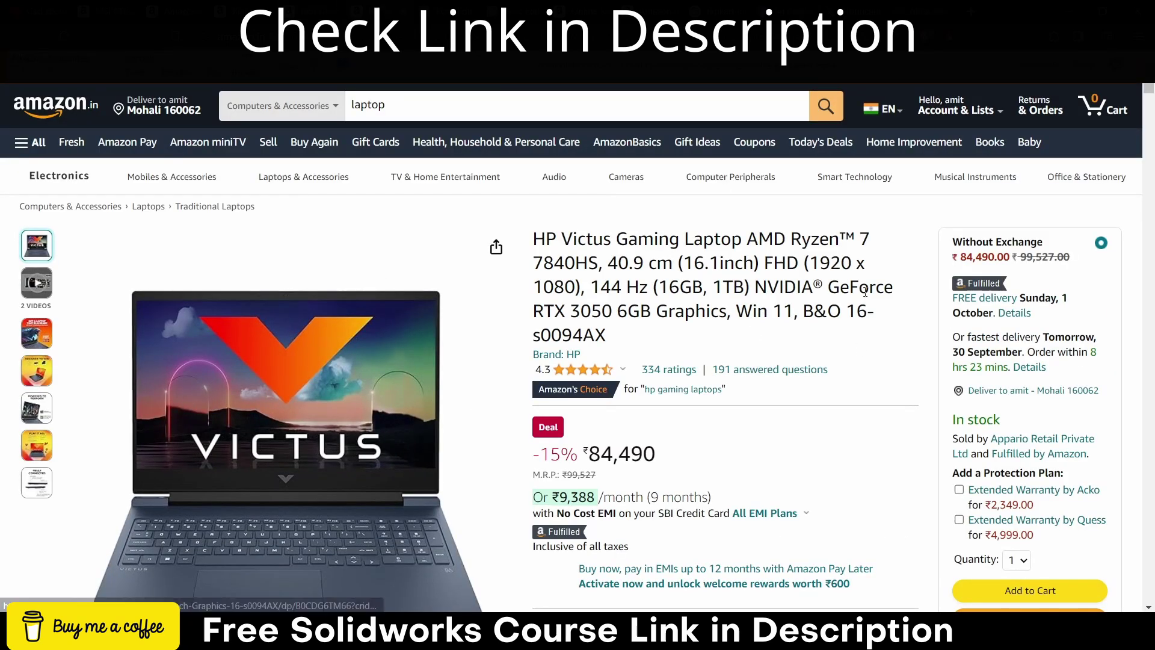
scroll(865, 291, down, 1)
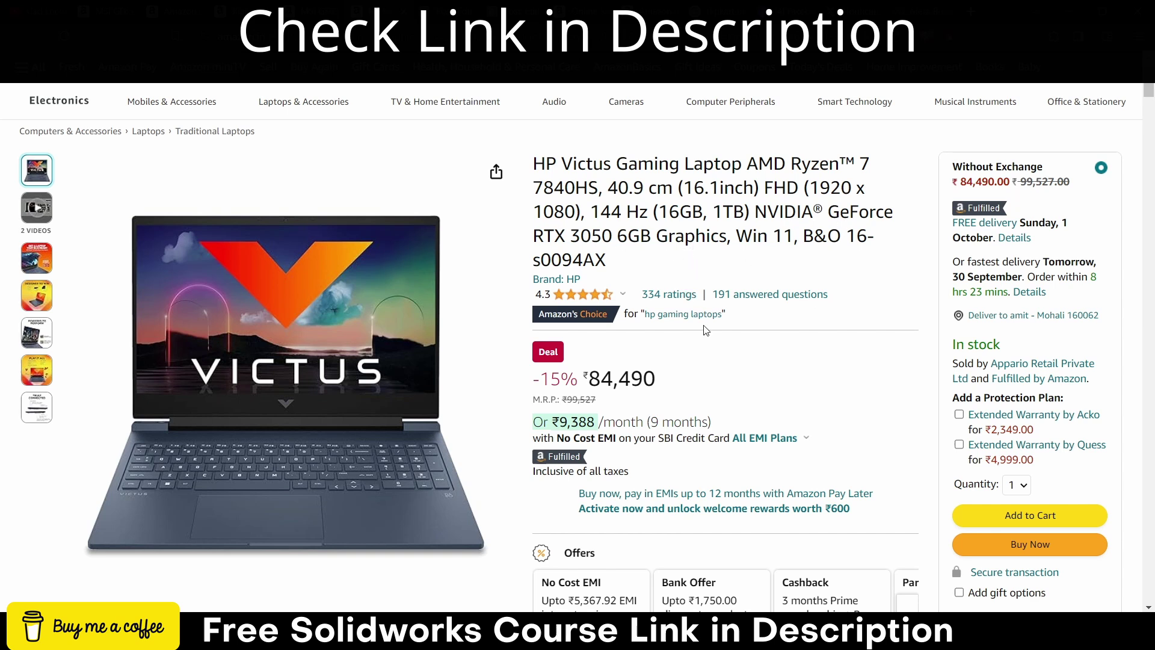
scroll(707, 334, up, 1)
scroll(742, 418, down, 1)
mouse_move(606, 297)
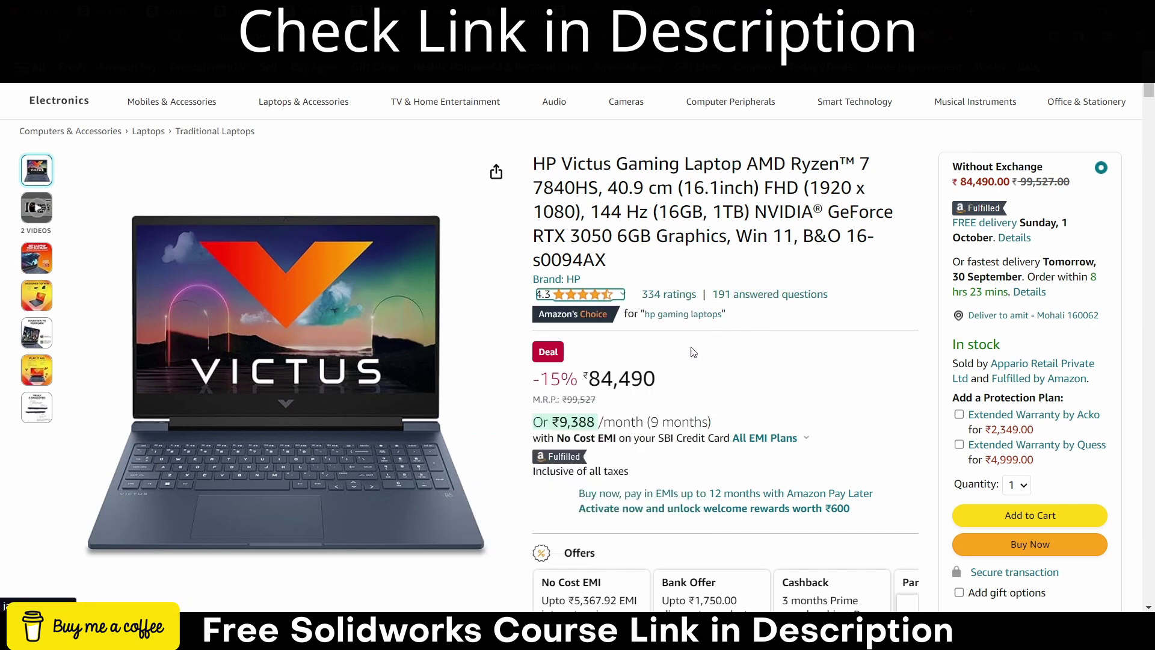
Step: Return to the MSI GF63 Thin page, search Amazon's Computers & Accessories for "laptop" and look through the first results
click(385, 11)
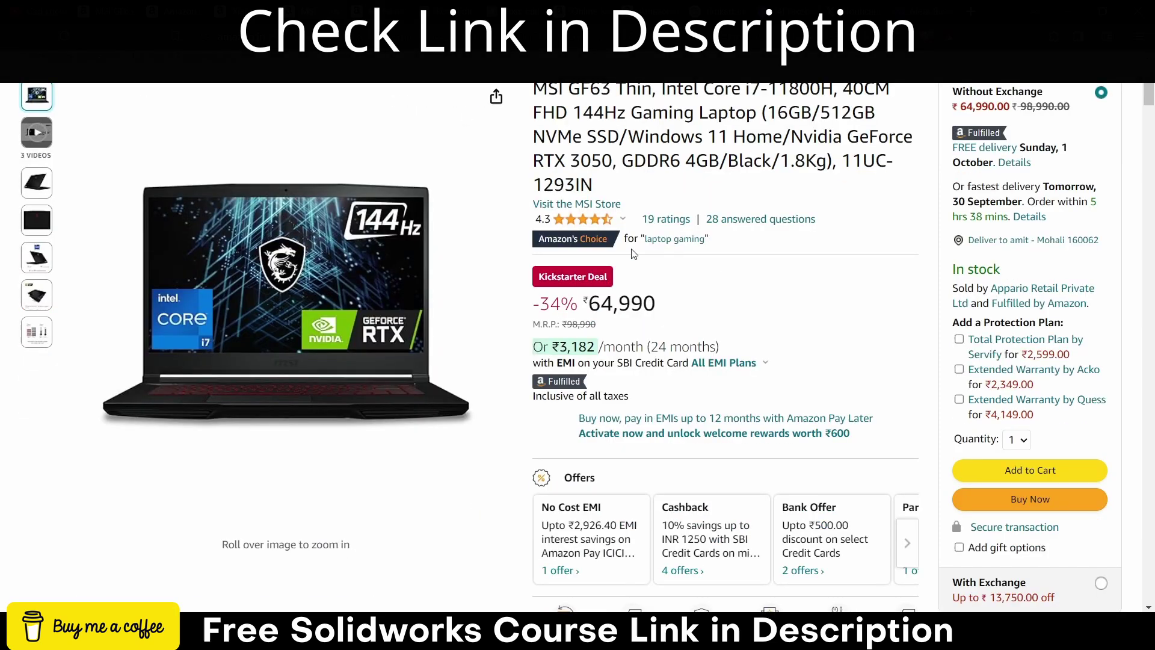
scroll(722, 387, up, 3)
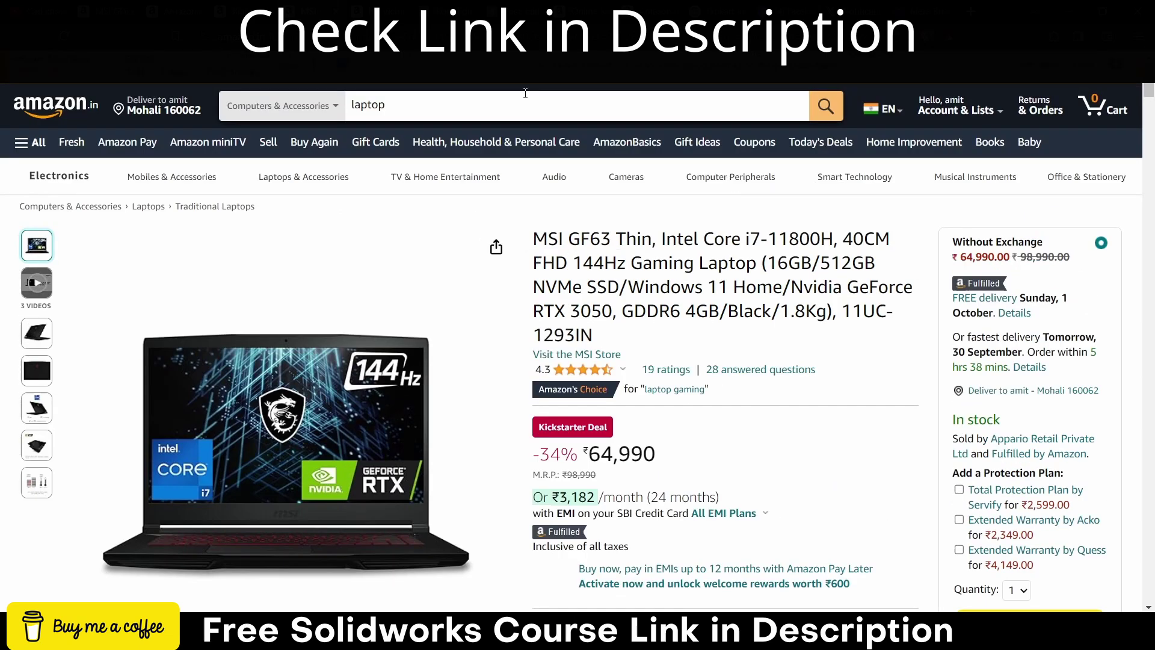
click(551, 104)
key(Return)
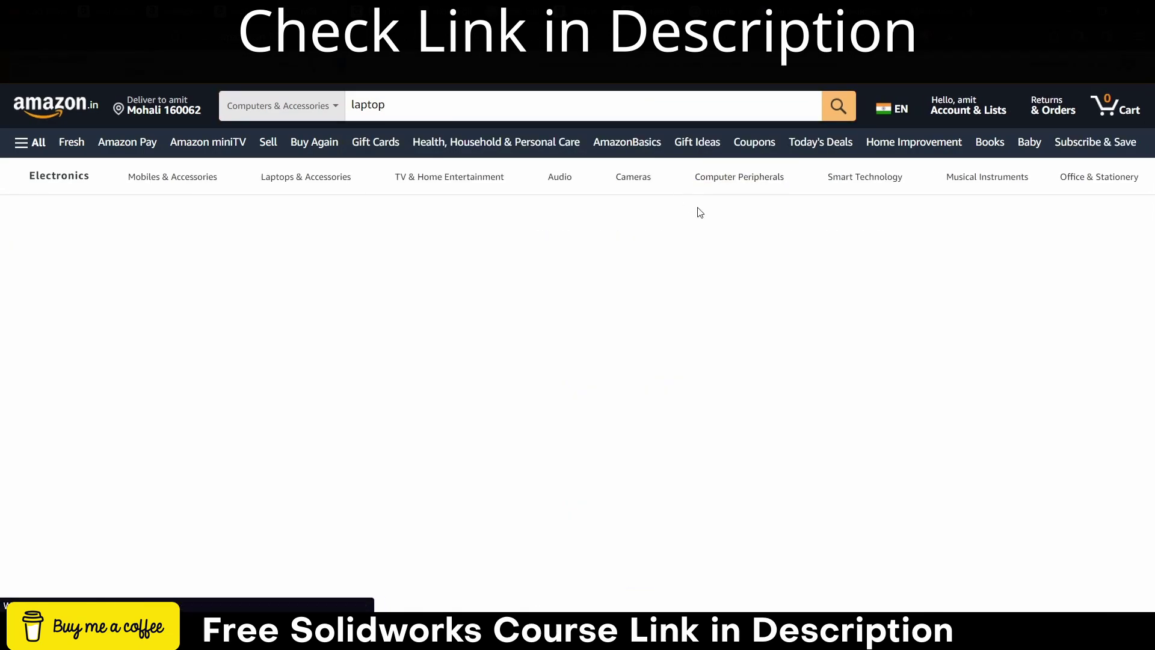
scroll(744, 268, down, 2)
scroll(744, 269, down, 1)
scroll(744, 269, up, 2)
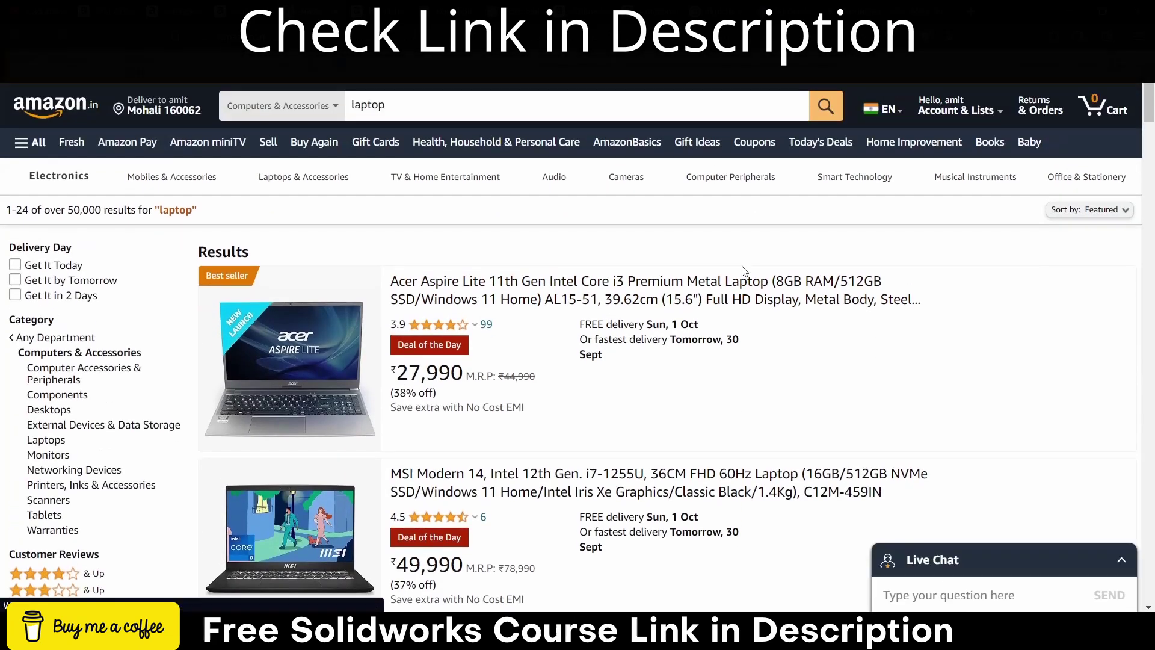
scroll(744, 271, down, 2)
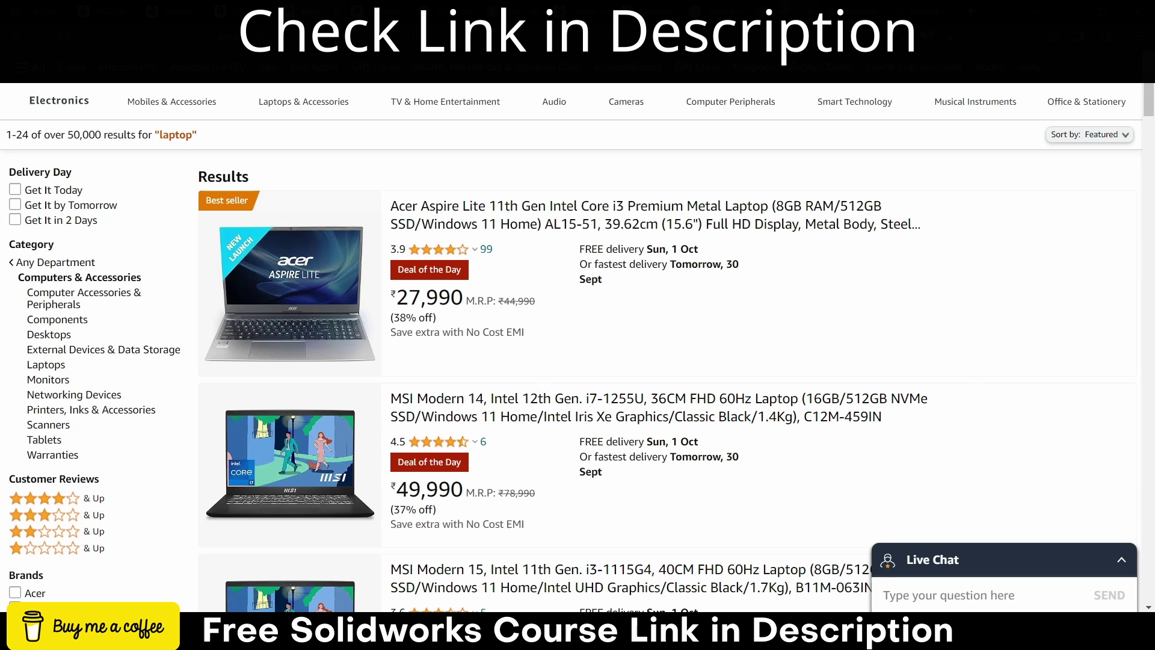
Step: Switch to Facebook and open the EngineeringKnowledge page's profile
click(719, 12)
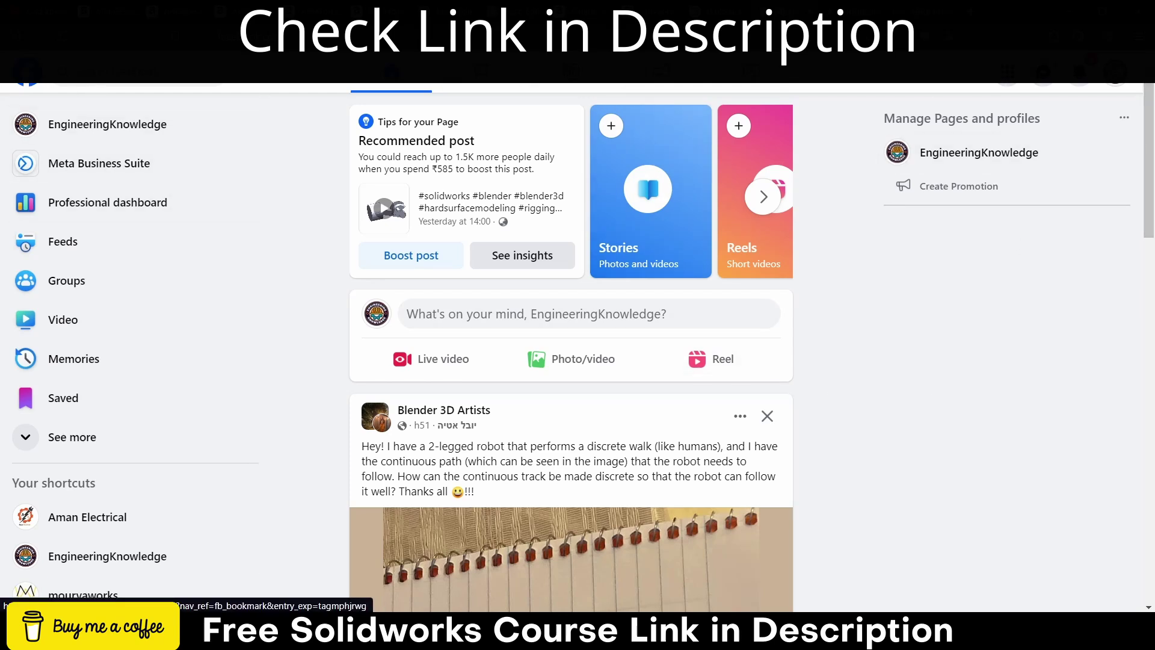
click(1115, 73)
click(1022, 124)
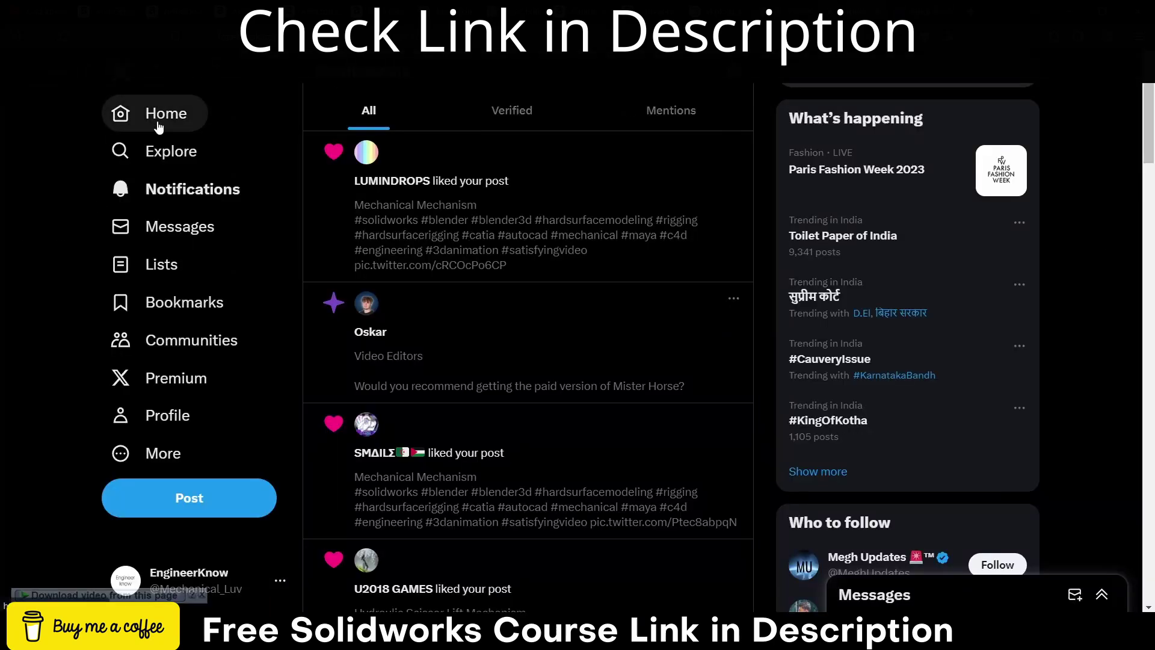
Step: Open the EngineerKnow profile on X and browse its mechanical mechanism video posts
click(192, 113)
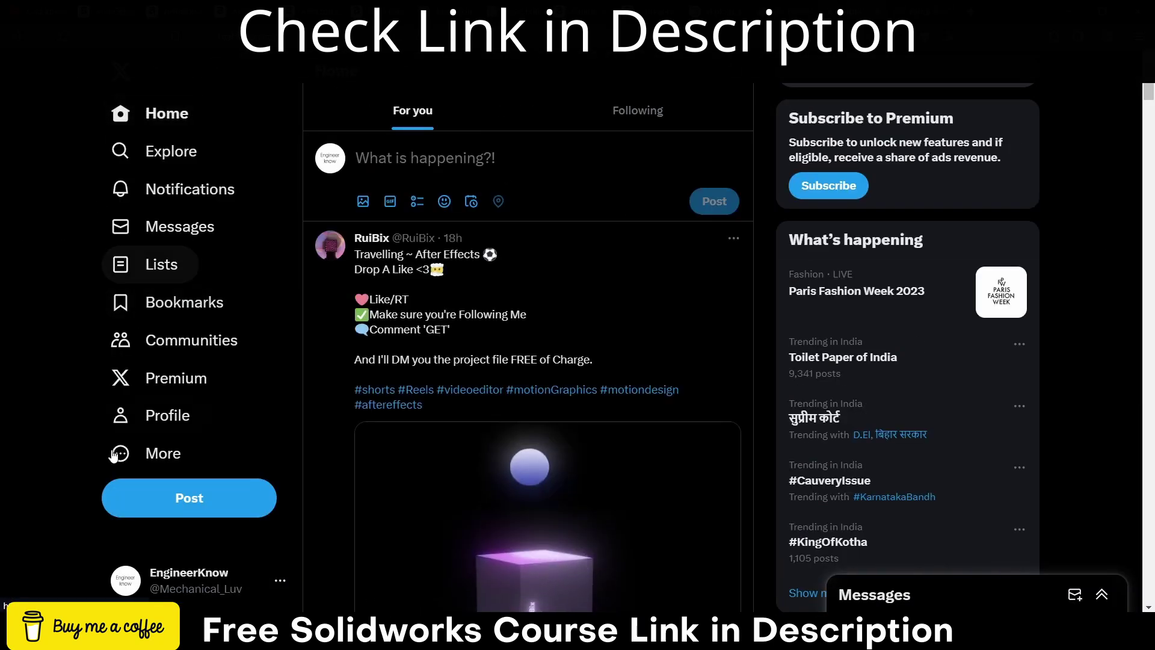
click(186, 415)
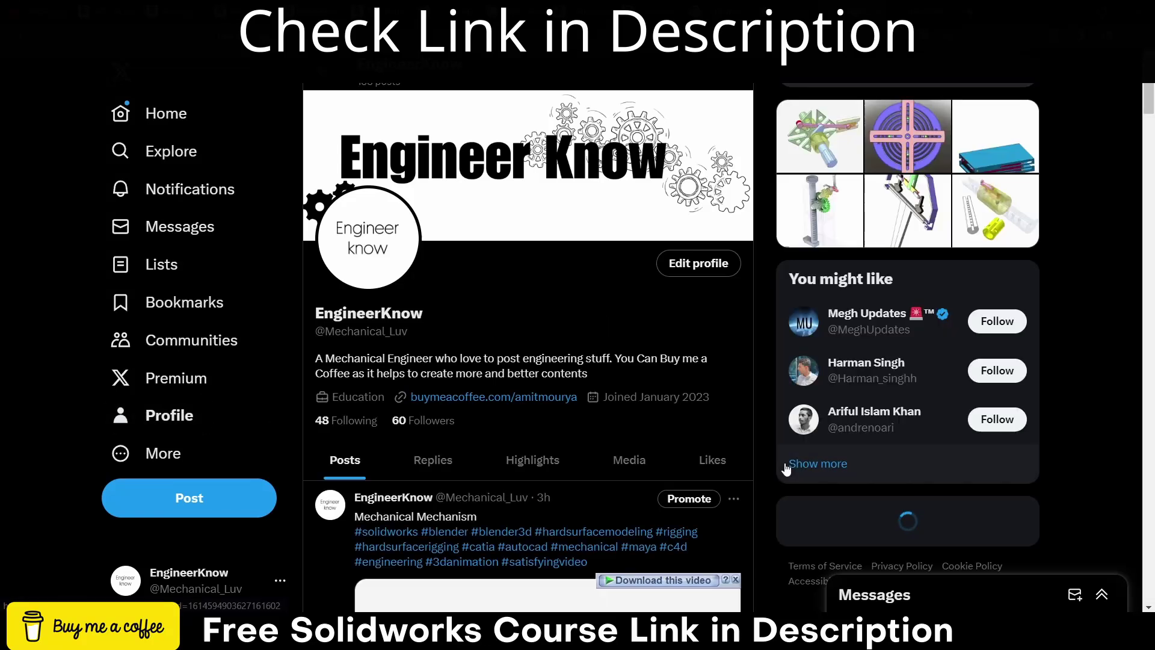
scroll(780, 459, down, 7)
scroll(781, 459, down, 15)
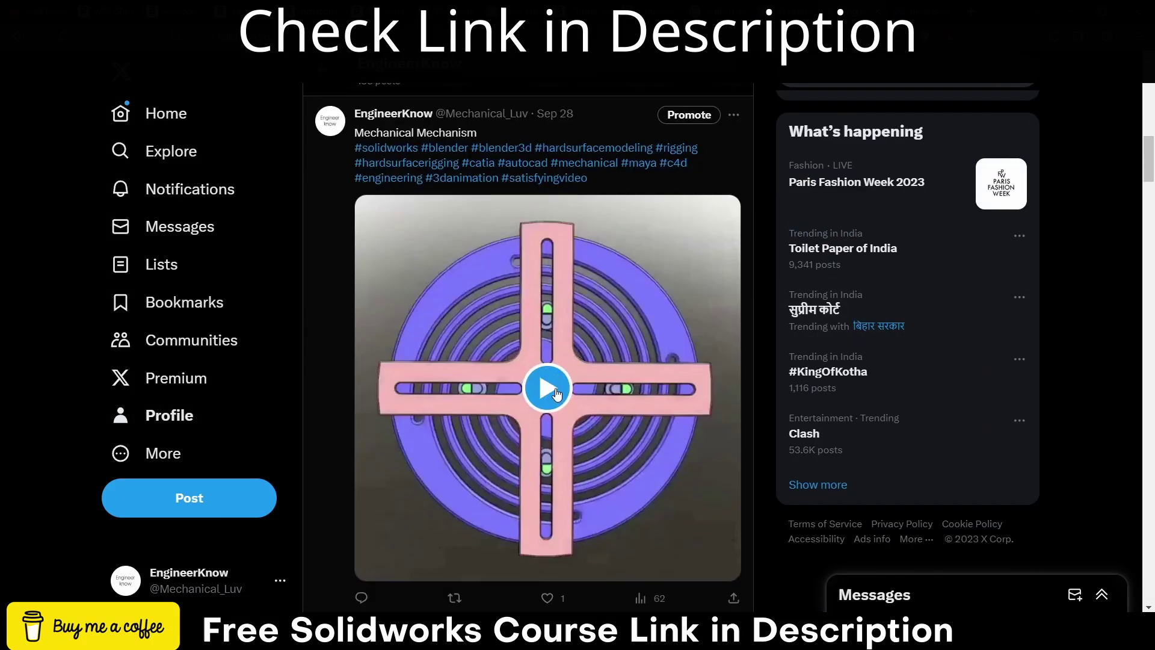
scroll(556, 394, down, 12)
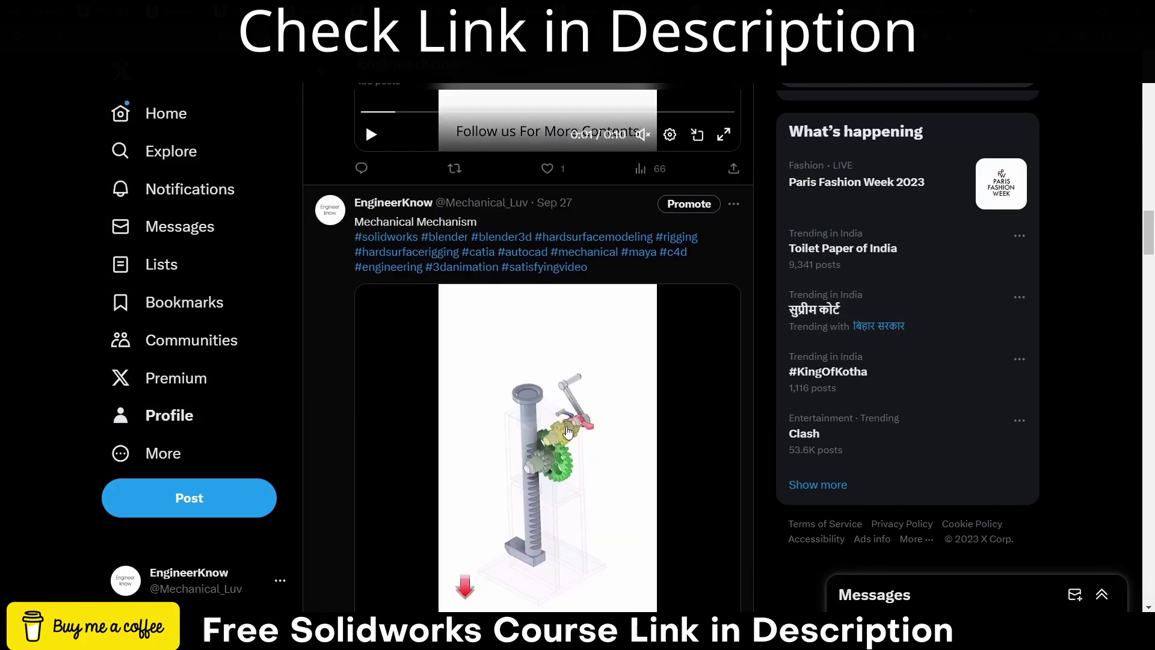
scroll(587, 199, down, 6)
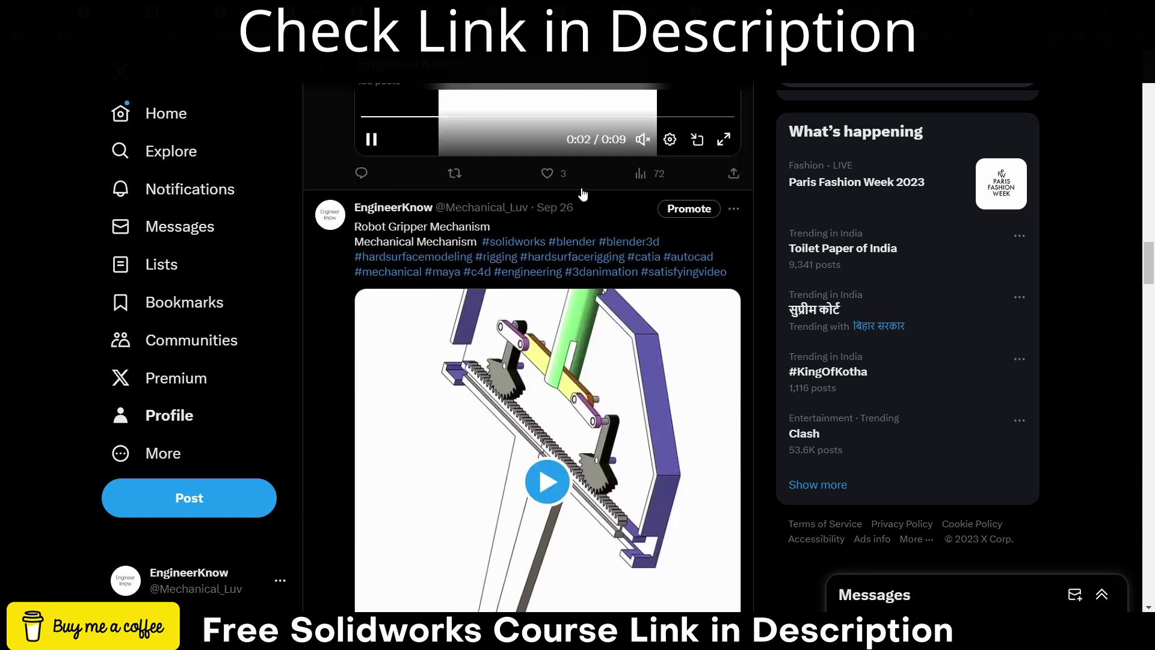